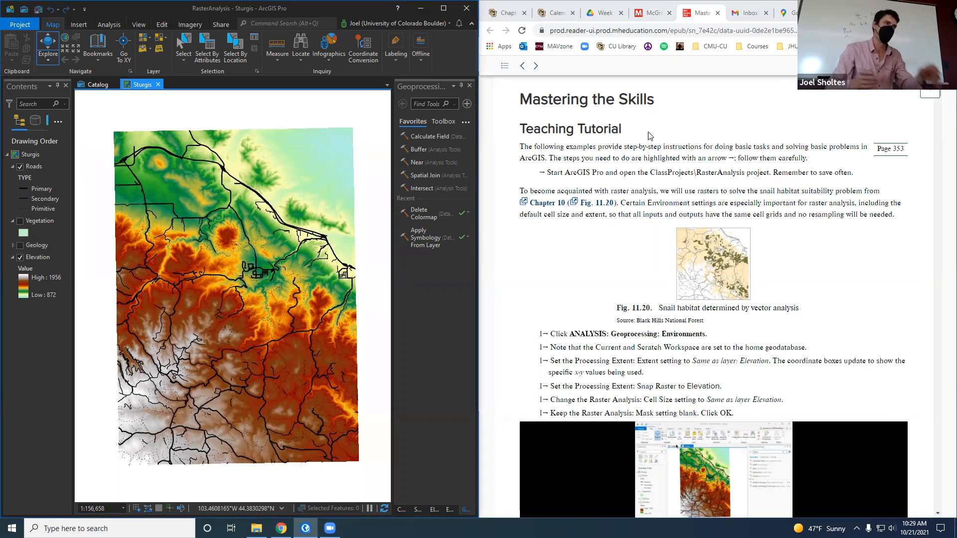
{"action": "left_click", "coordinate": [621, 288]}
{"action": "left_click", "coordinate": [567, 266]}
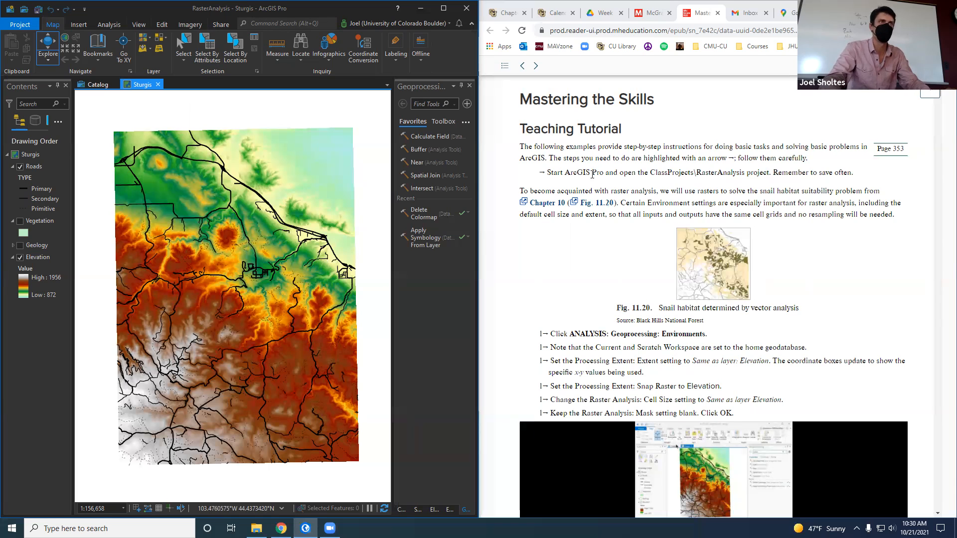
{"action": "left_click_drag", "start_coordinate": [545, 172], "coordinate": [866, 172]}
{"action": "left_click", "coordinate": [864, 291]}
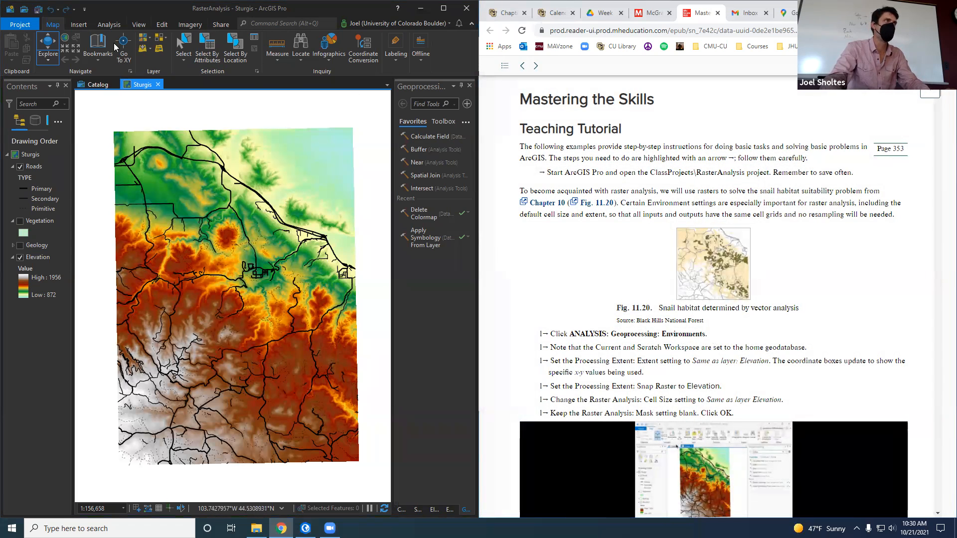
Open the geoprocessing environment settings for the RasterAnalysis project.
{"action": "left_click", "coordinate": [106, 25]}
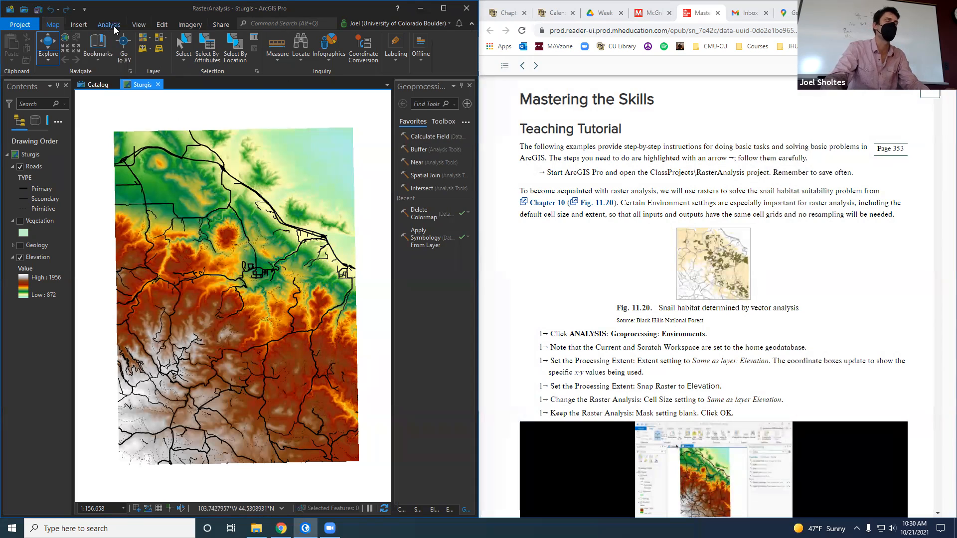
{"action": "left_click", "coordinate": [110, 27]}
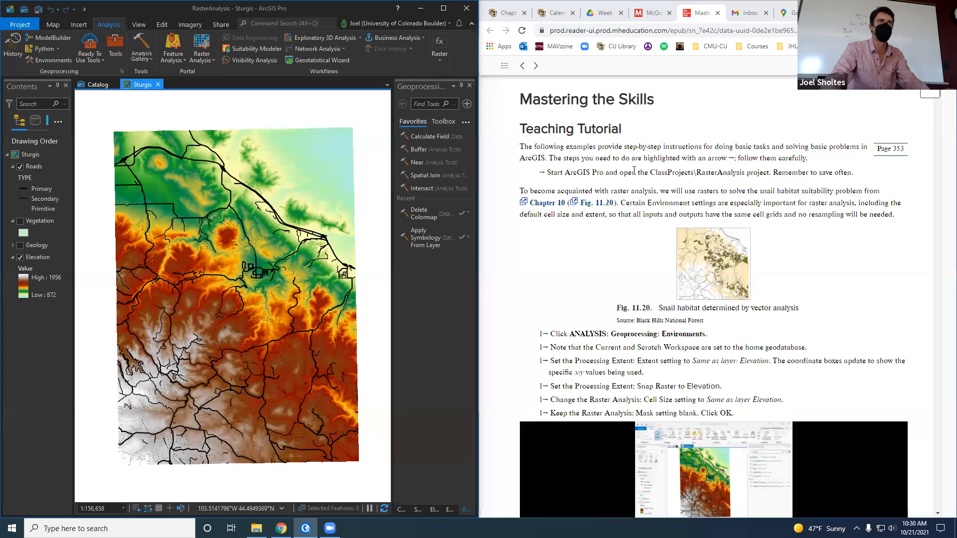
{"action": "left_click_drag", "start_coordinate": [650, 173], "coordinate": [745, 174]}
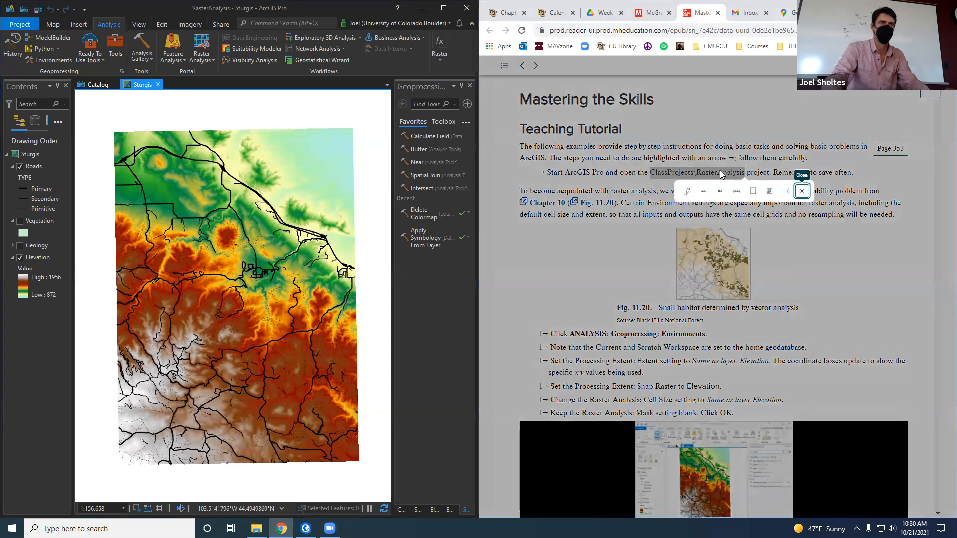
{"action": "left_click", "coordinate": [669, 173]}
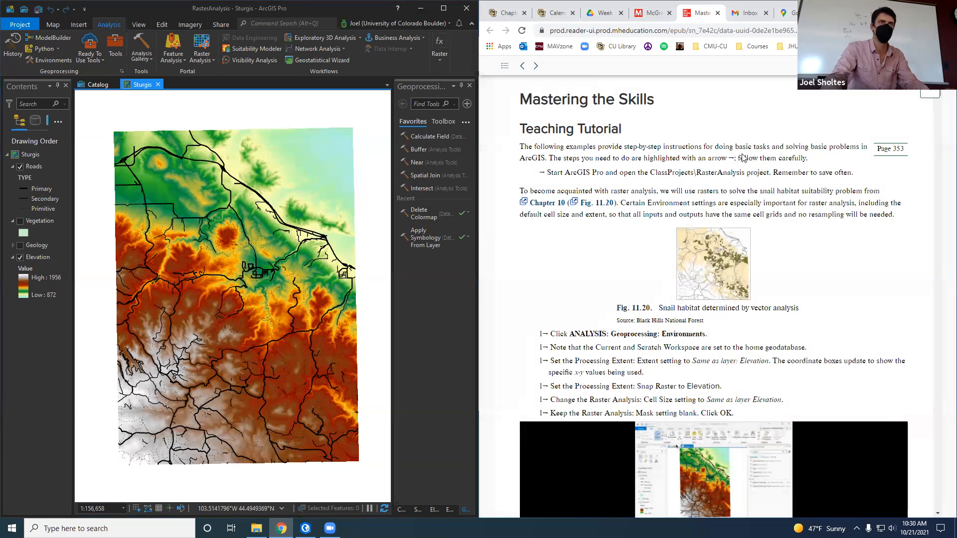
{"action": "left_click_drag", "start_coordinate": [697, 173], "coordinate": [746, 173]}
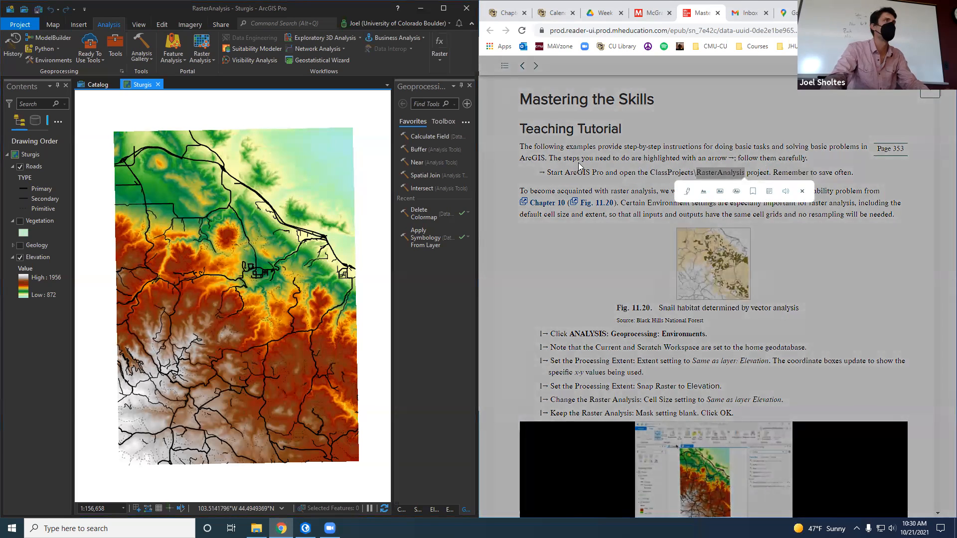
{"action": "left_click", "coordinate": [573, 164]}
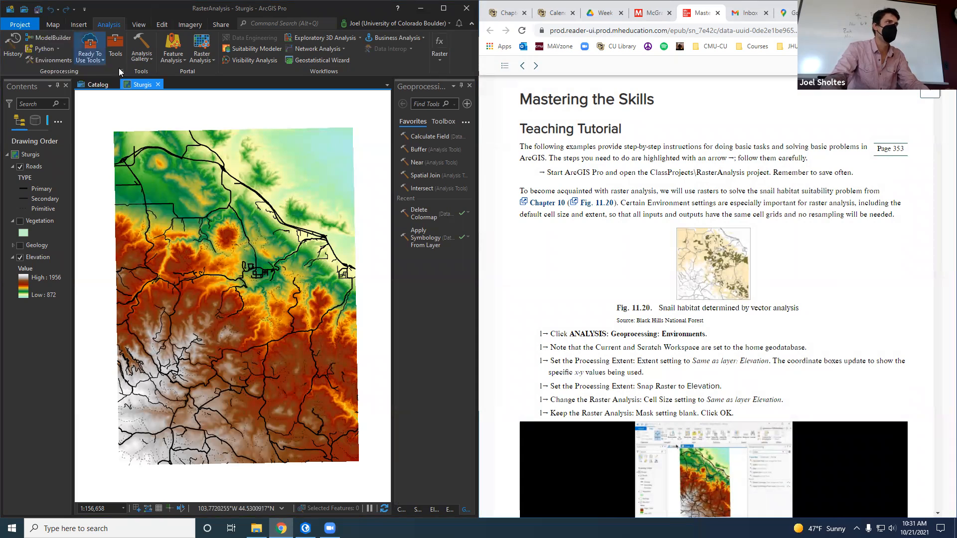
{"action": "left_click", "coordinate": [54, 60]}
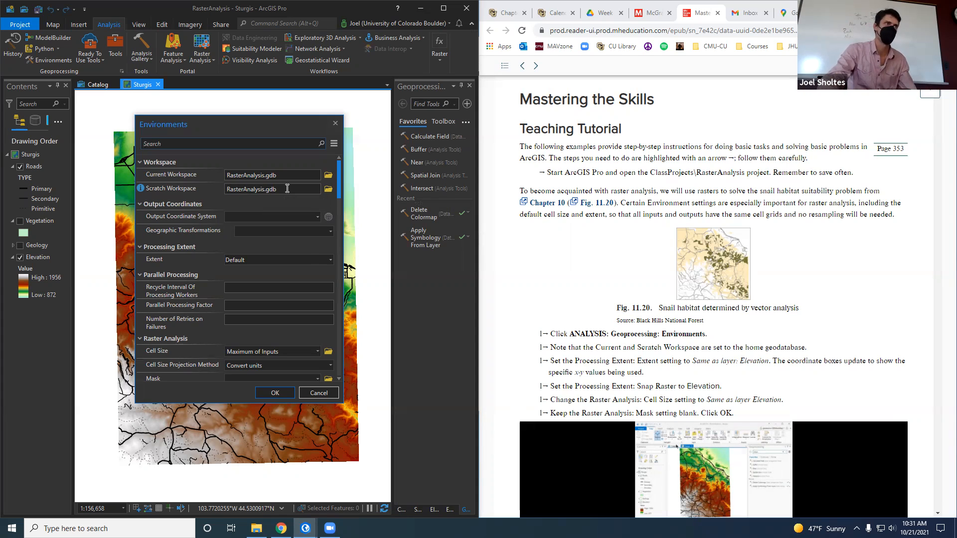
Create a file geodatabase named Scratch.gdb in the RasterAnalysis project folder and set it as the scratch workspace.
{"action": "left_click", "coordinate": [328, 190]}
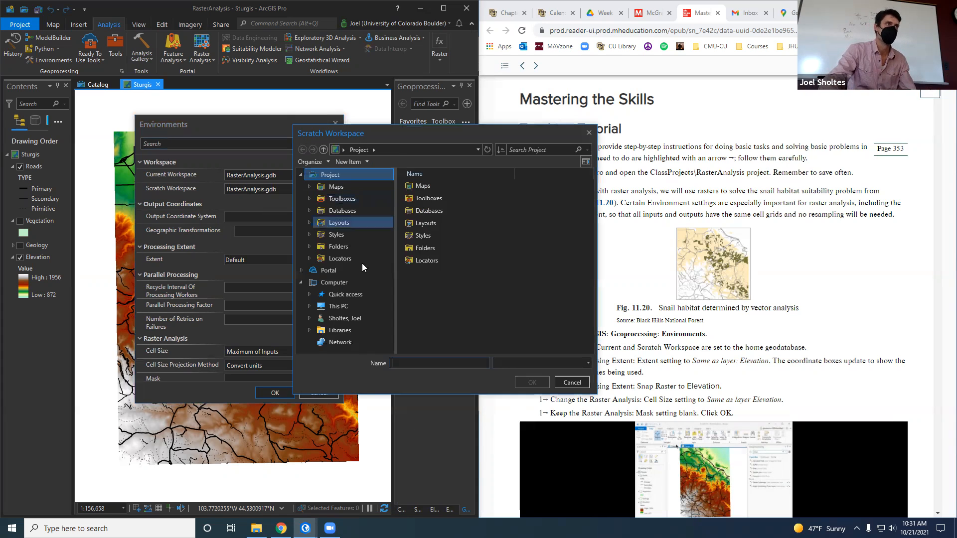
{"action": "right_click", "coordinate": [450, 233]}
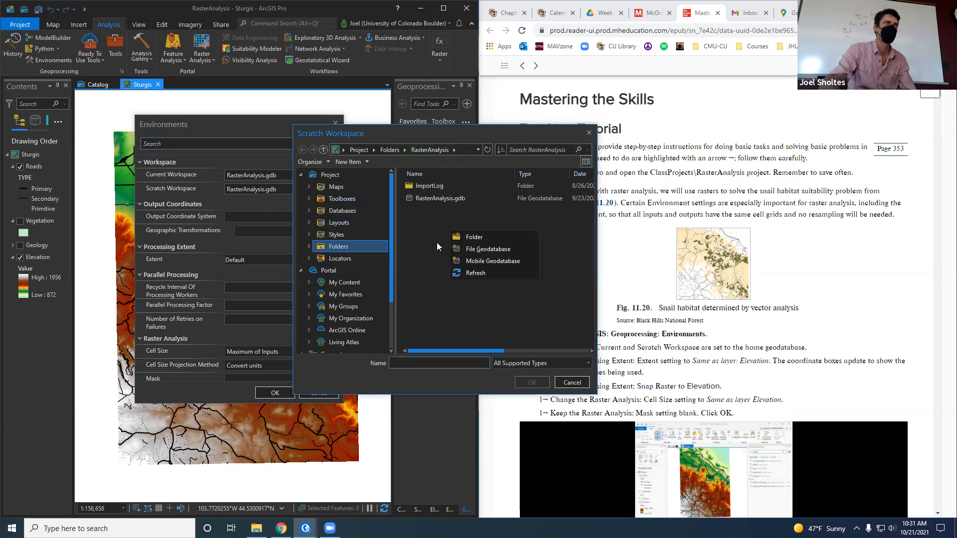
{"action": "right_click", "coordinate": [433, 223]}
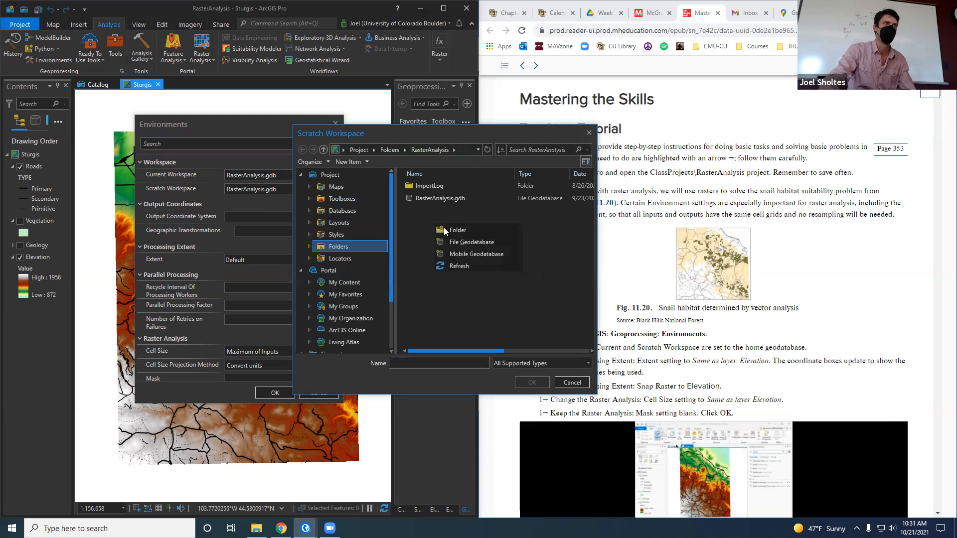
{"action": "left_click", "coordinate": [485, 244]}
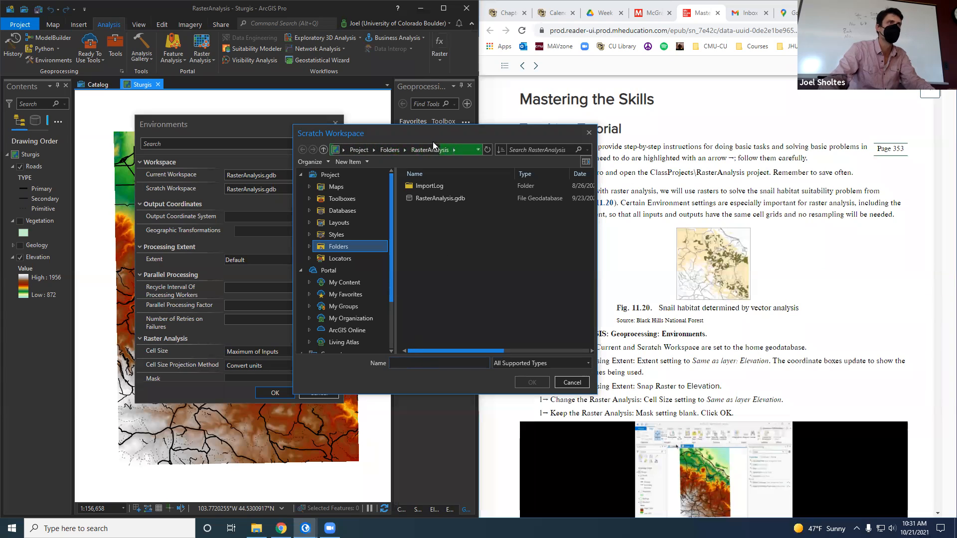
{"action": "left_click_drag", "start_coordinate": [438, 132], "coordinate": [597, 131]}
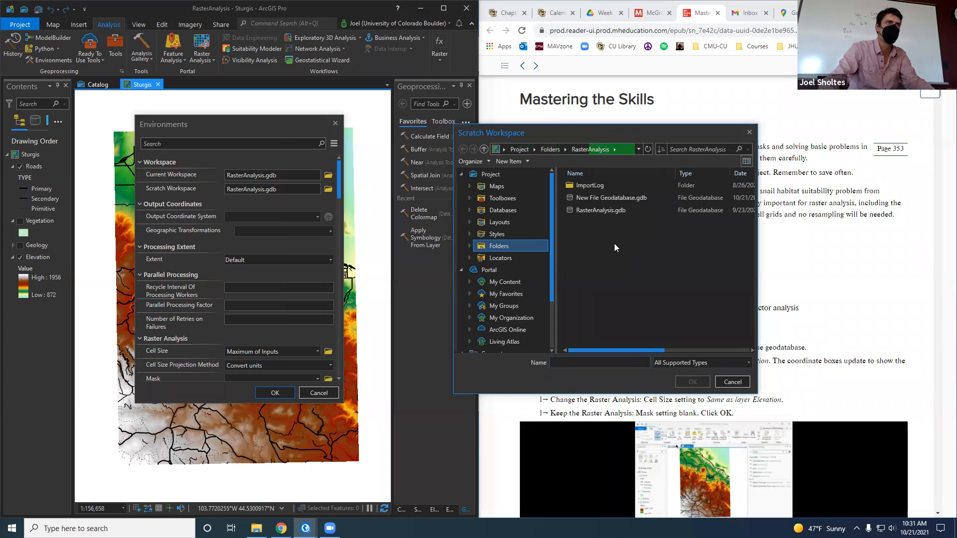
{"action": "type", "text": "Scratch.gd"}
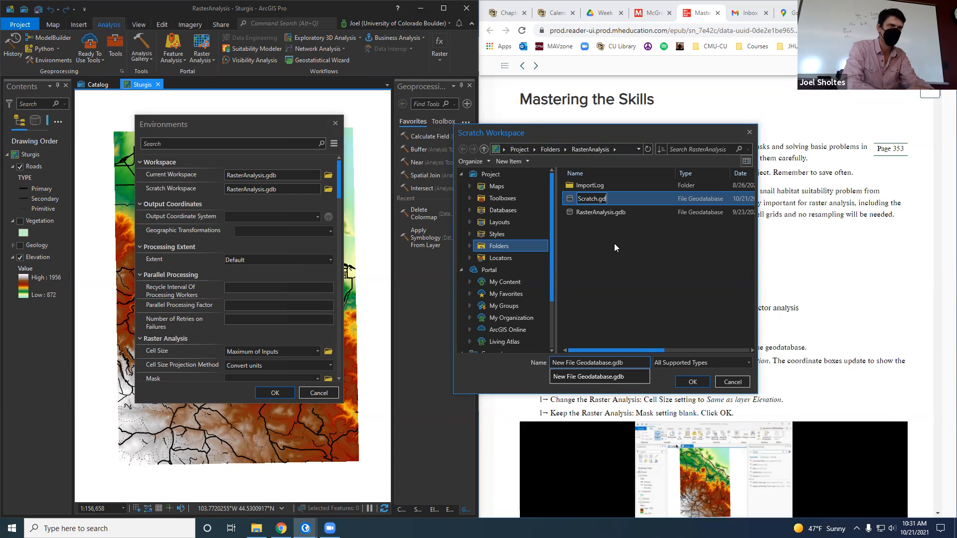
{"action": "type", "text": "b"}
{"action": "left_click", "coordinate": [600, 260]}
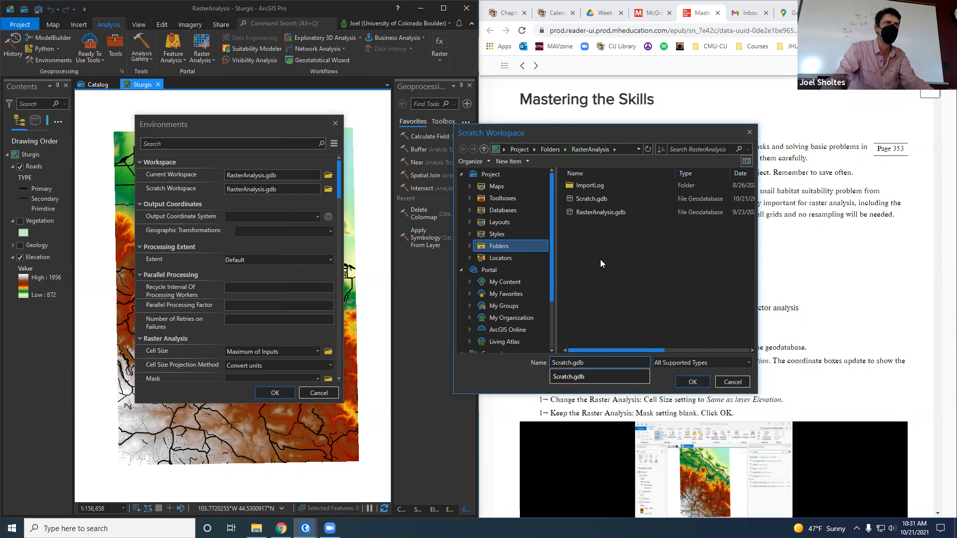
{"action": "left_click", "coordinate": [692, 382]}
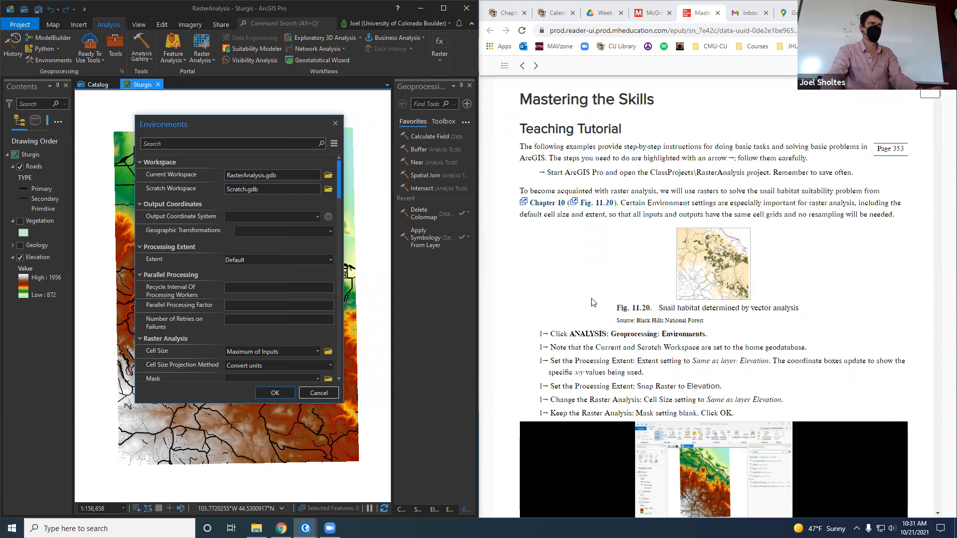
Set the processing extent to be the same as the Elevation layer.
{"action": "left_click_drag", "start_coordinate": [215, 124], "coordinate": [169, 112]}
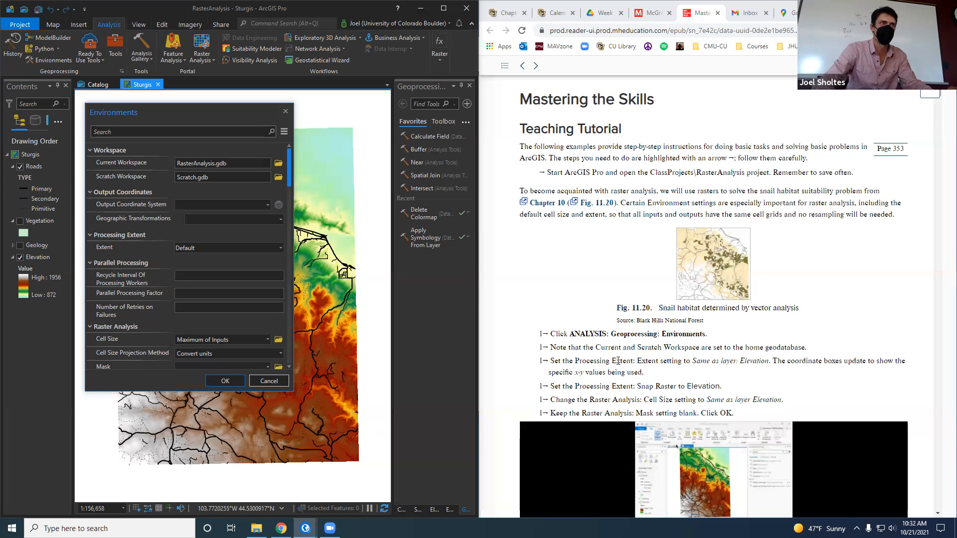
{"action": "left_click_drag", "start_coordinate": [637, 361], "coordinate": [742, 361]}
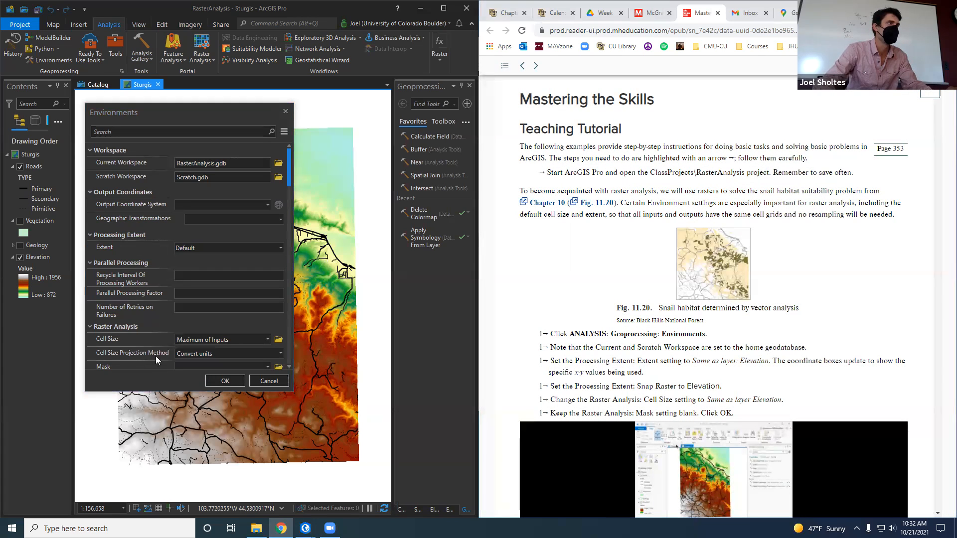
{"action": "left_click", "coordinate": [217, 247]}
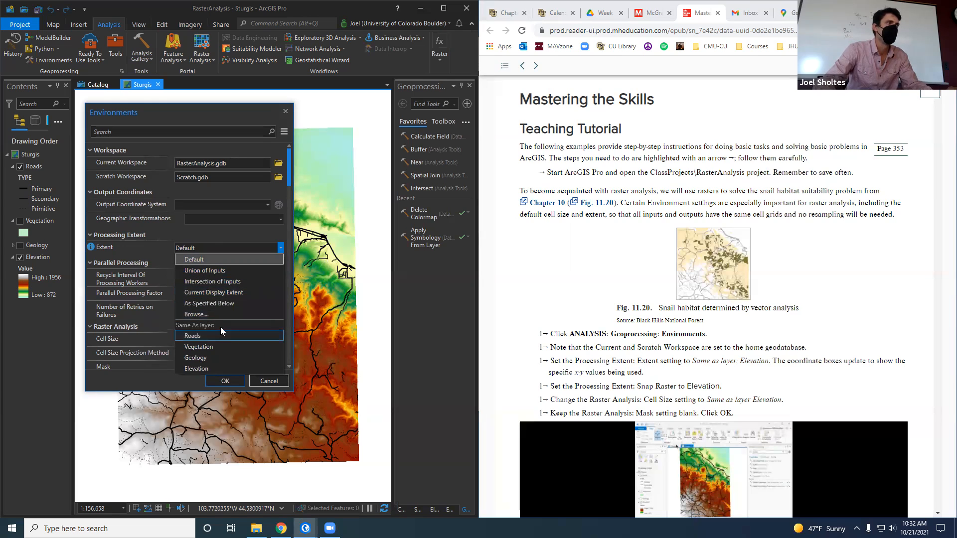
{"action": "left_click", "coordinate": [213, 368]}
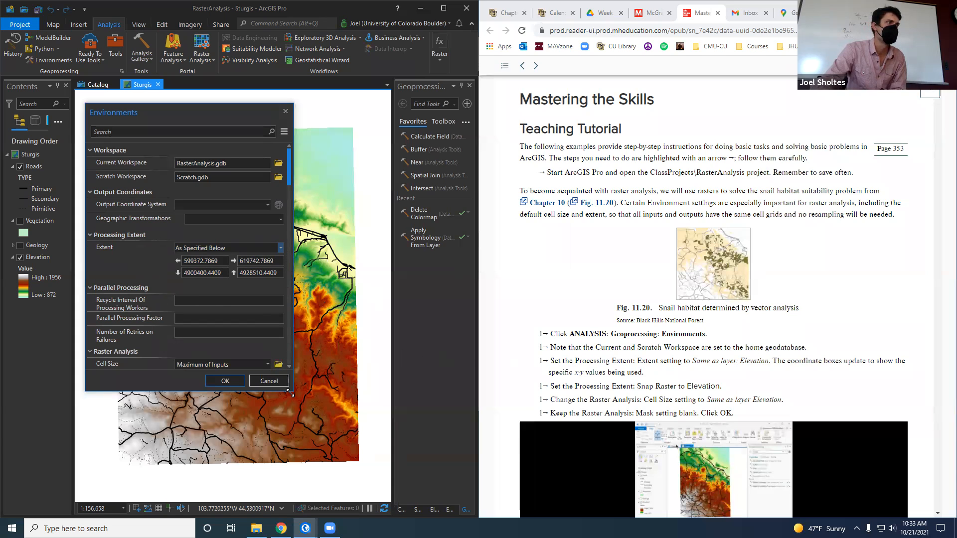
Set the snap raster for raster analysis to Elevation.
{"action": "left_click_drag", "start_coordinate": [290, 393], "coordinate": [306, 496]}
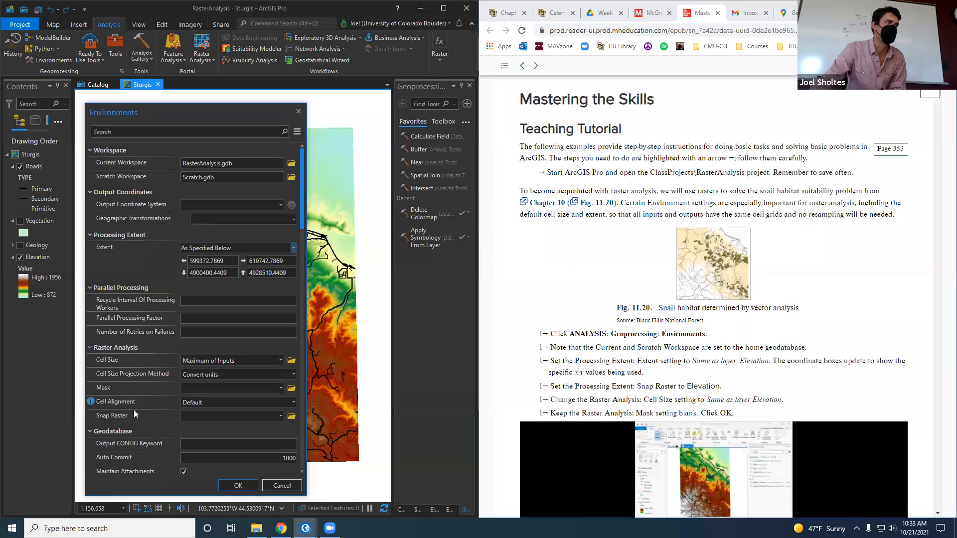
{"action": "left_click", "coordinate": [281, 416]}
{"action": "left_click", "coordinate": [267, 427]}
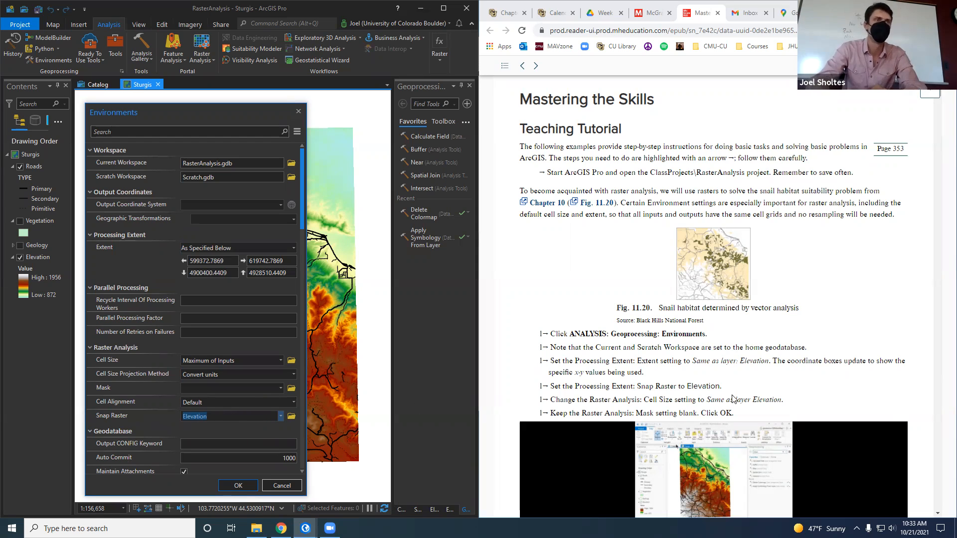
Set the raster analysis cell size to Same as layer Elevation, keeping the cell alignment at Default.
{"action": "scroll", "coordinate": [566, 399], "scroll_direction": "down", "scroll_amount": 1}
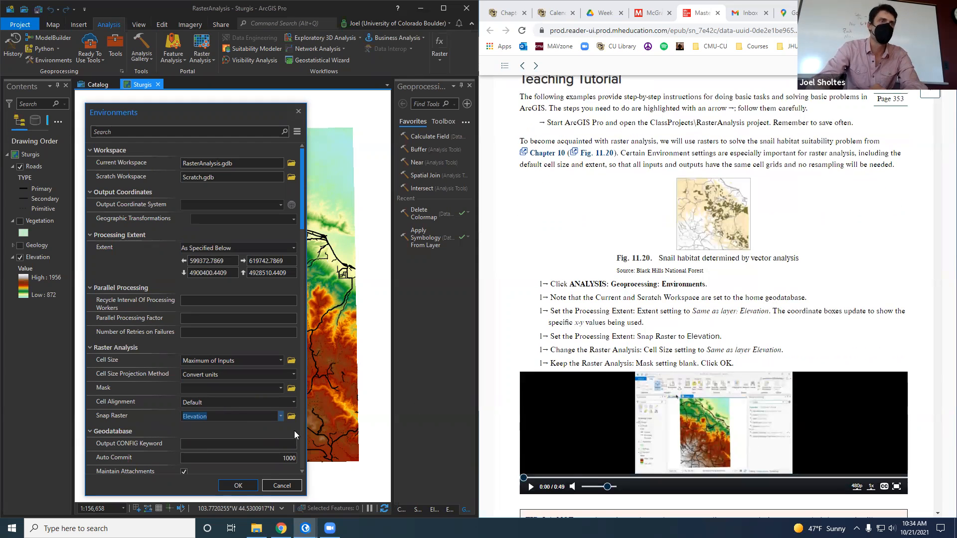
{"action": "scroll", "coordinate": [157, 431], "scroll_direction": "down", "scroll_amount": 6}
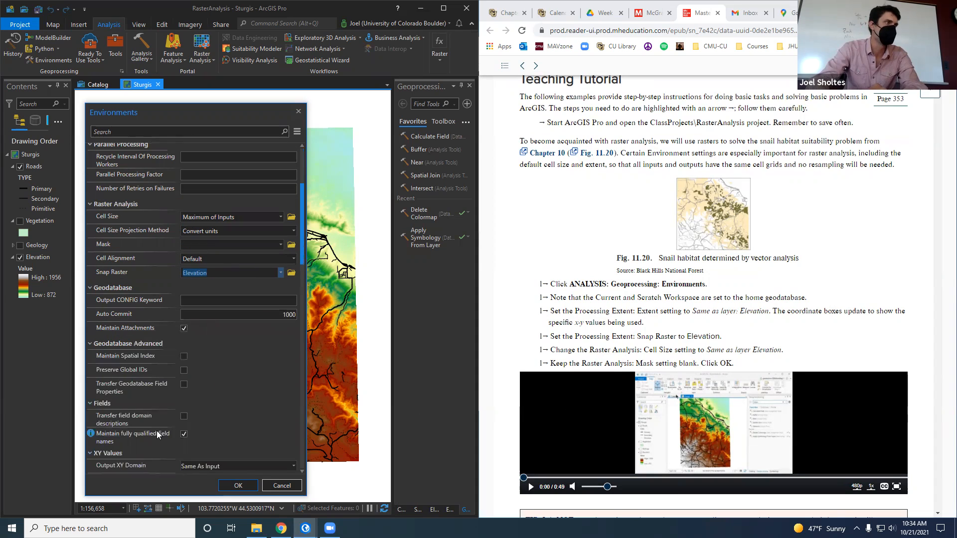
{"action": "left_click", "coordinate": [293, 258]}
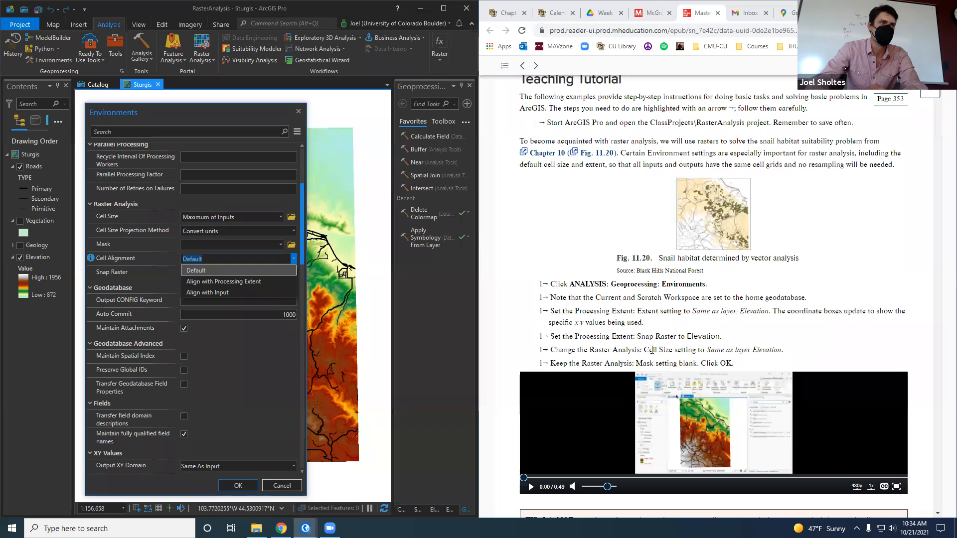
{"action": "left_click", "coordinate": [268, 357]}
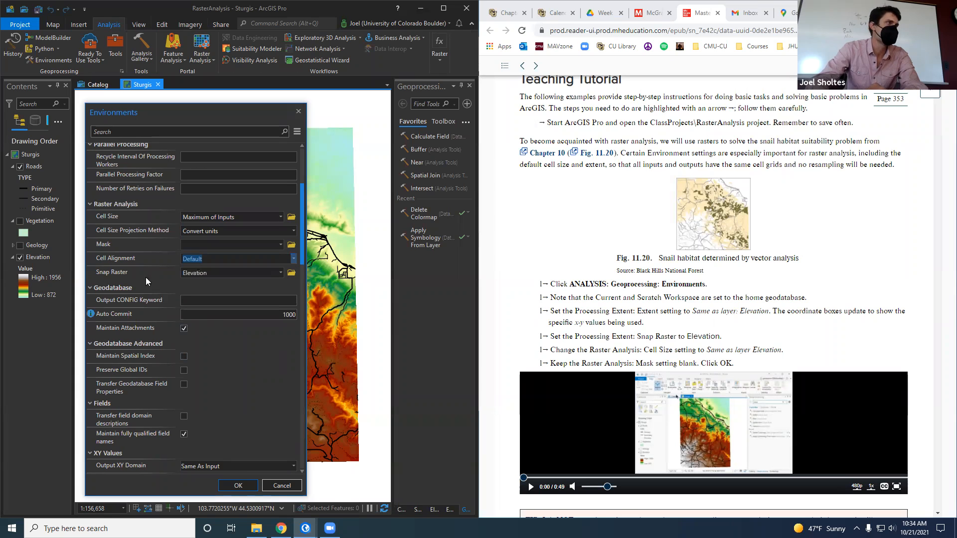
{"action": "left_click", "coordinate": [281, 217]}
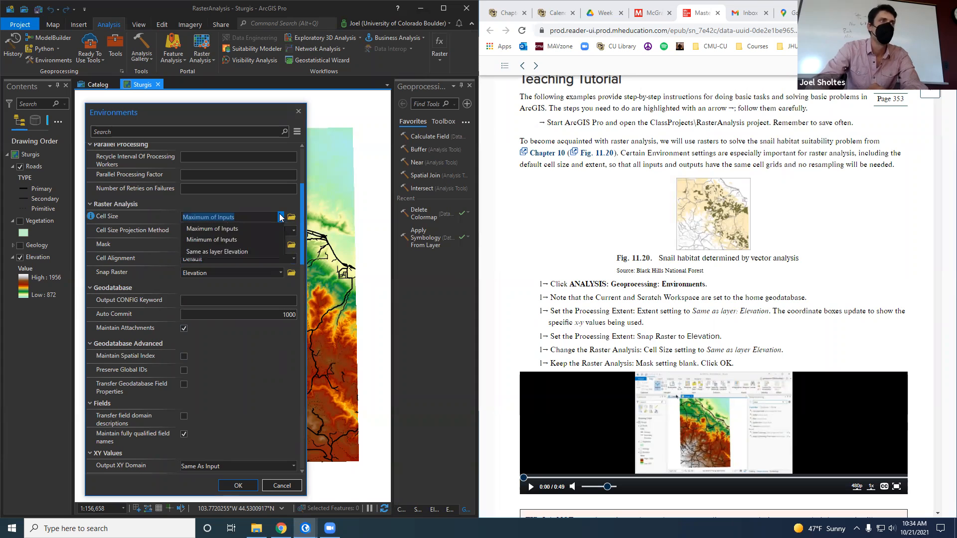
{"action": "left_click", "coordinate": [259, 248]}
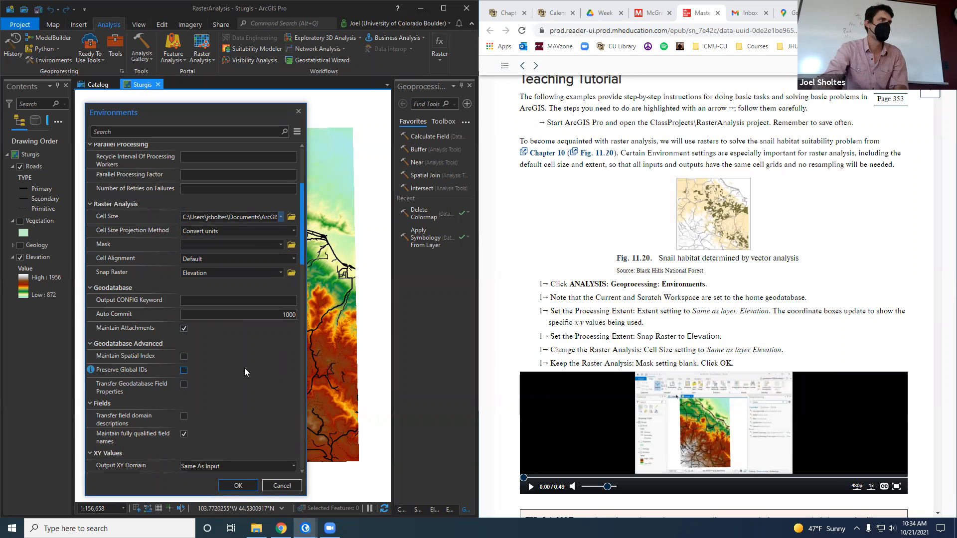
Apply the environment settings and save the project.
{"action": "scroll", "coordinate": [244, 368], "scroll_direction": "down", "scroll_amount": 3}
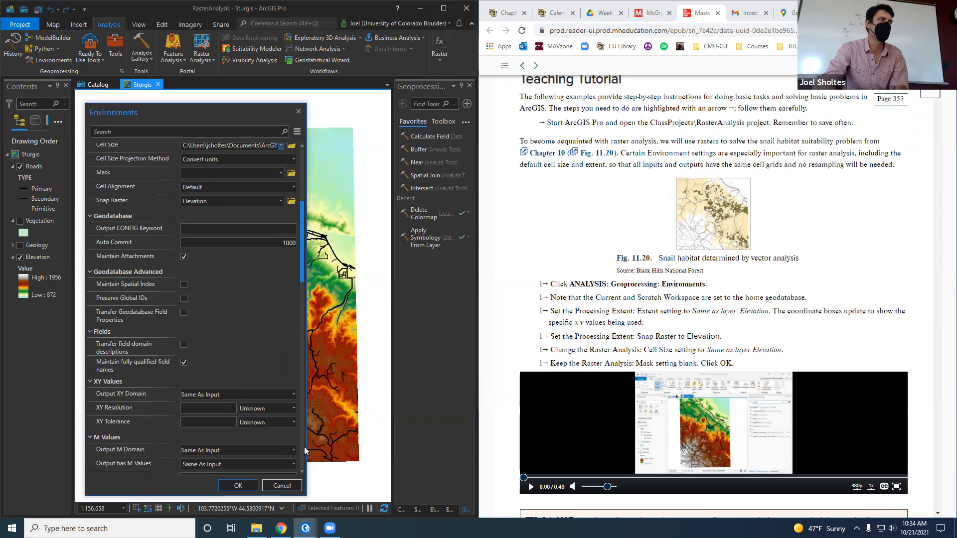
{"action": "left_click", "coordinate": [243, 485]}
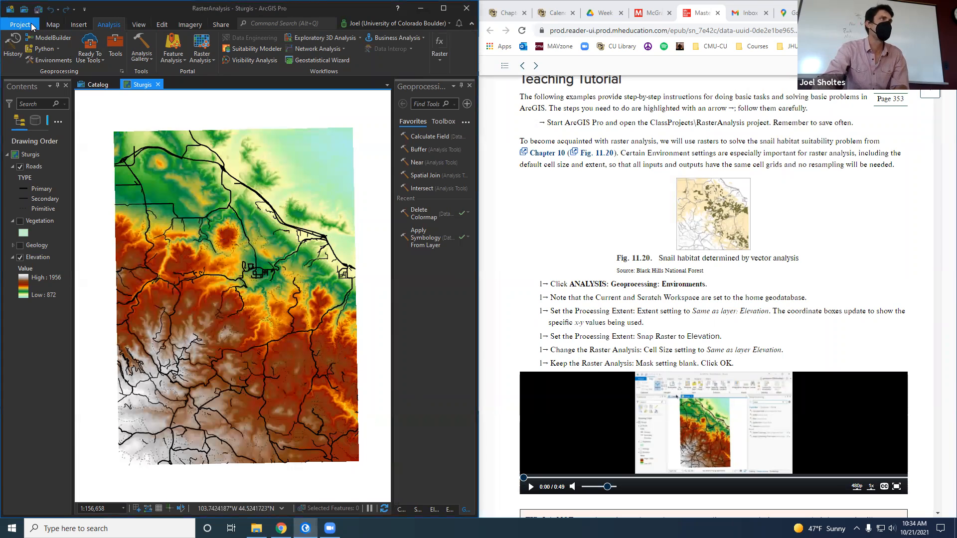
{"action": "left_click", "coordinate": [38, 9]}
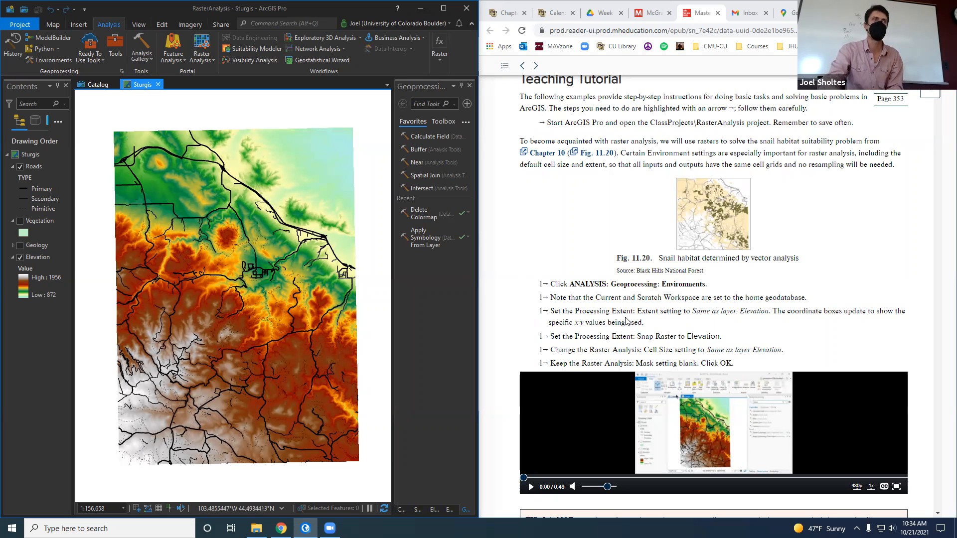
{"action": "scroll", "coordinate": [627, 321], "scroll_direction": "down", "scroll_amount": 15}
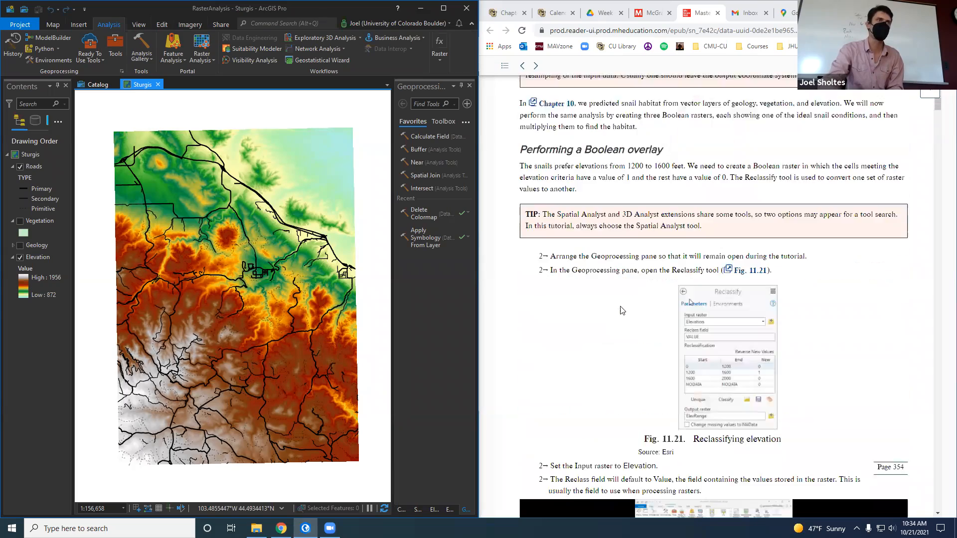
{"action": "scroll", "coordinate": [612, 290], "scroll_direction": "down", "scroll_amount": 20}
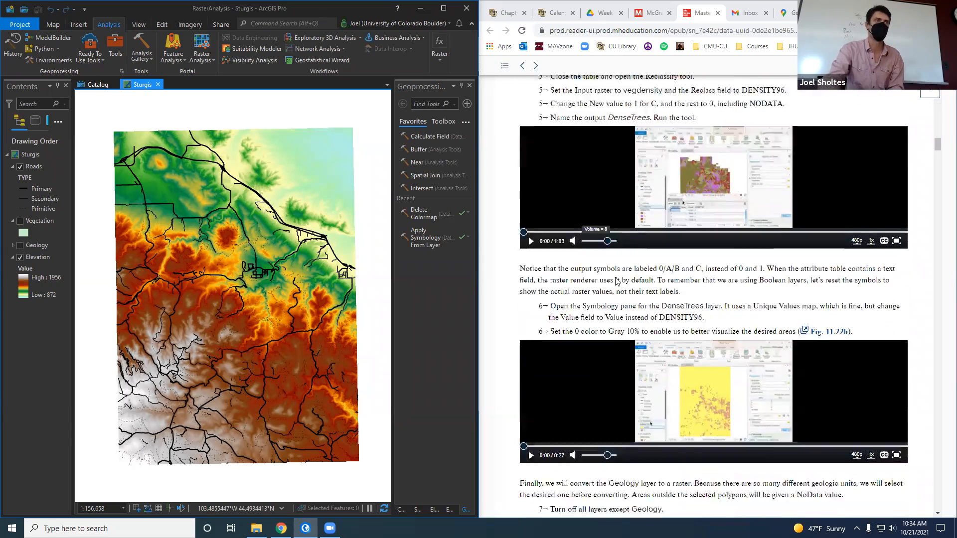
{"action": "scroll", "coordinate": [615, 282], "scroll_direction": "down", "scroll_amount": 20}
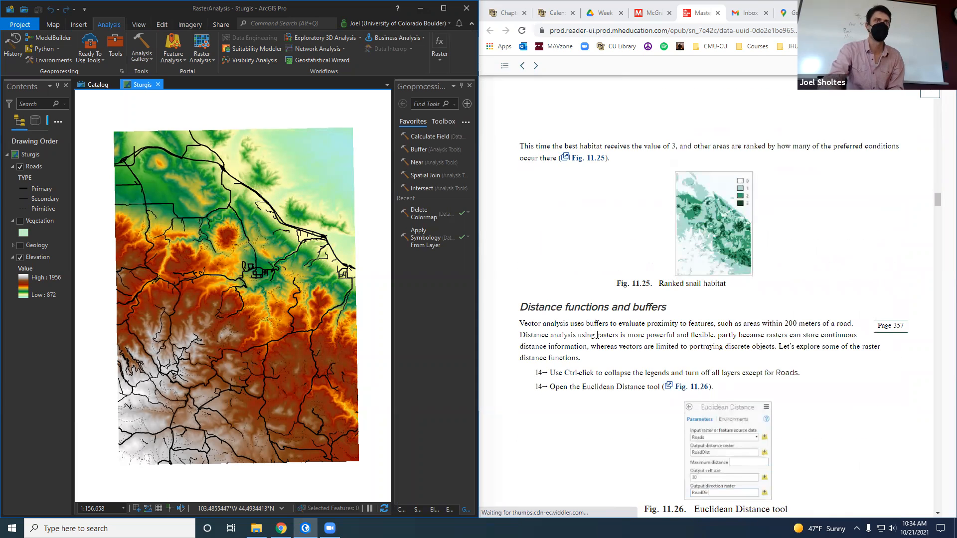
Turn off the Elevation layer so that only the Roads layer is drawn on the map.
{"action": "scroll", "coordinate": [597, 335], "scroll_direction": "down", "scroll_amount": 4}
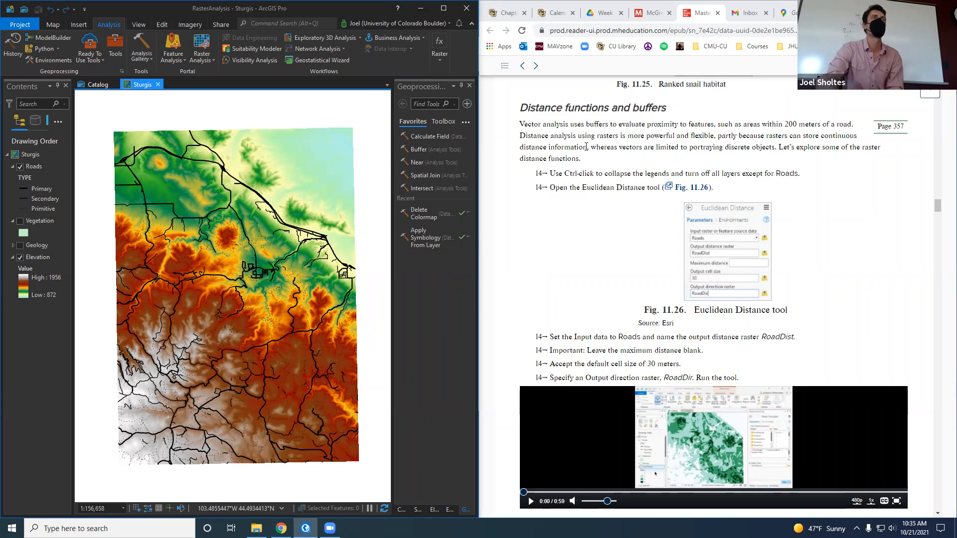
{"action": "scroll", "coordinate": [586, 176], "scroll_direction": "down", "scroll_amount": 1}
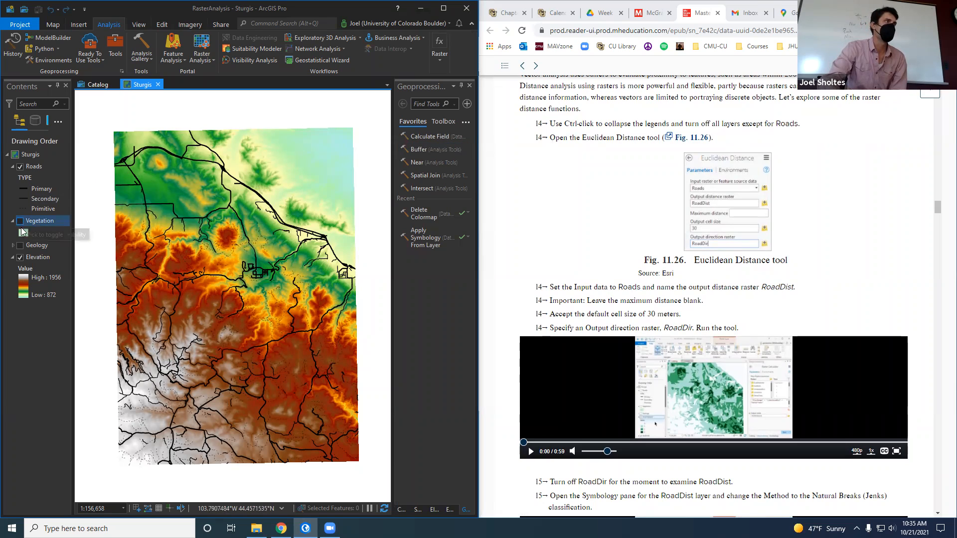
{"action": "left_click", "coordinate": [20, 258]}
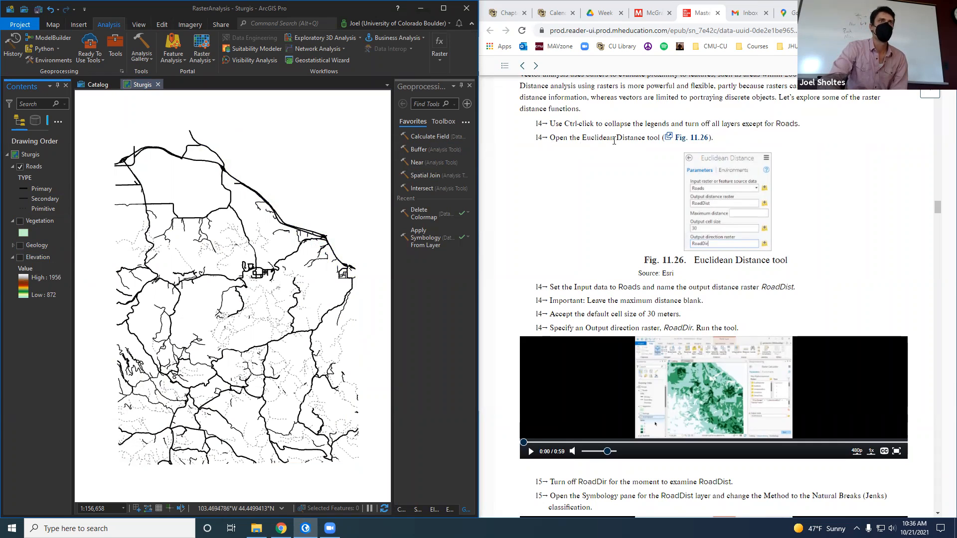
{"action": "left_click", "coordinate": [653, 206]}
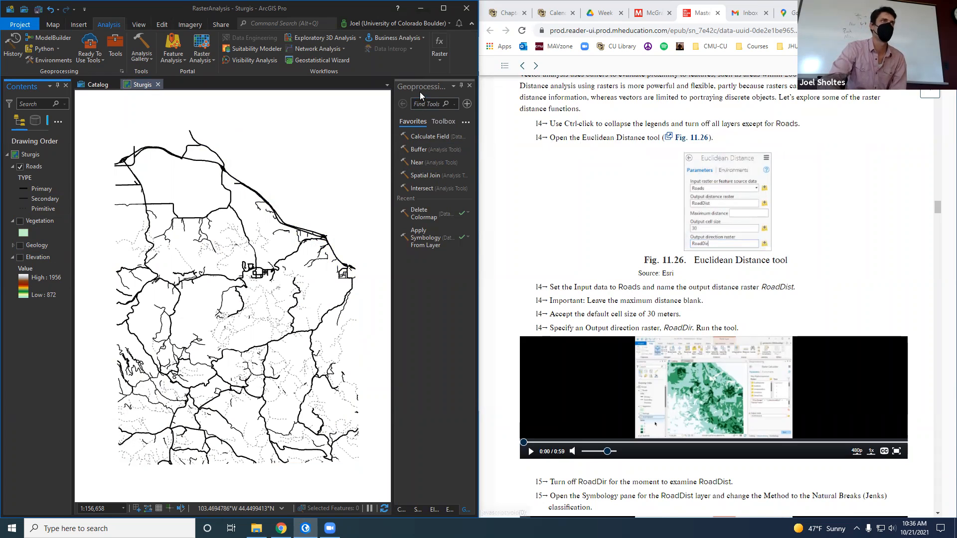
{"action": "left_click", "coordinate": [432, 107]}
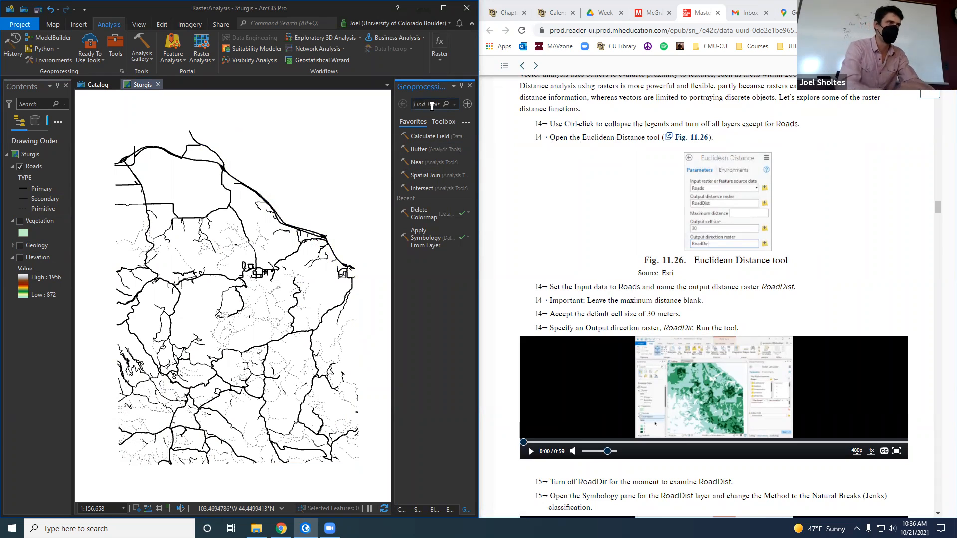
Examine the Elevation layer's source properties, including its raster information, cell size and spatial reference.
{"action": "left_click", "coordinate": [41, 261]}
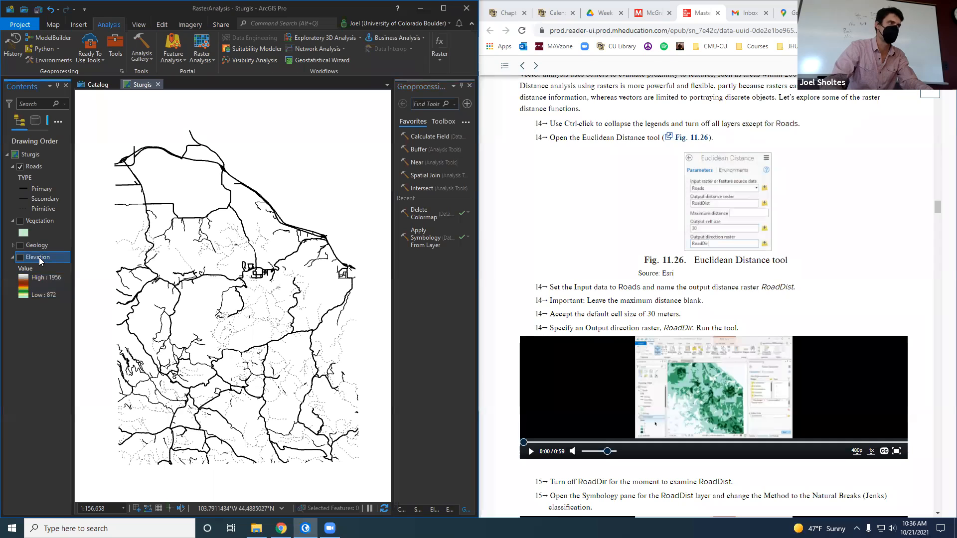
{"action": "right_click", "coordinate": [41, 261]}
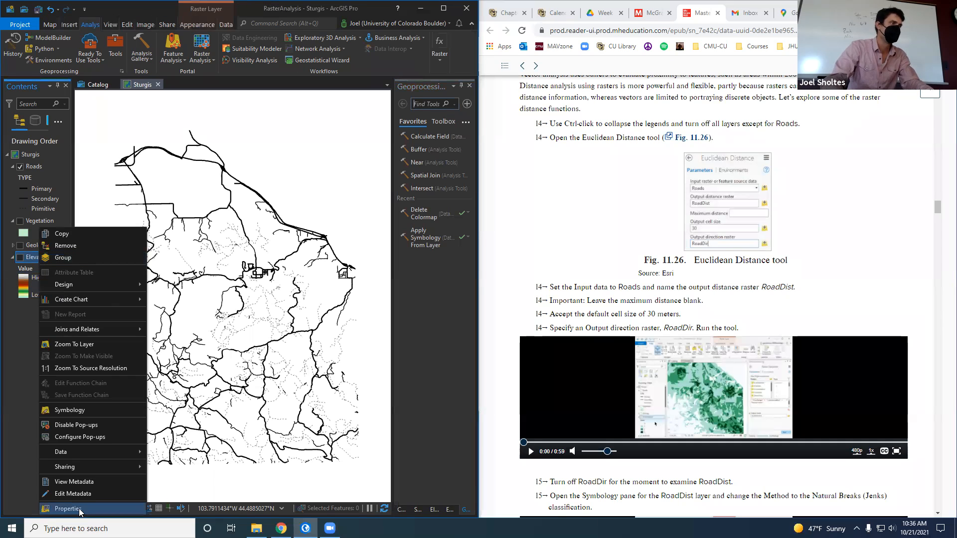
{"action": "left_click", "coordinate": [288, 227]}
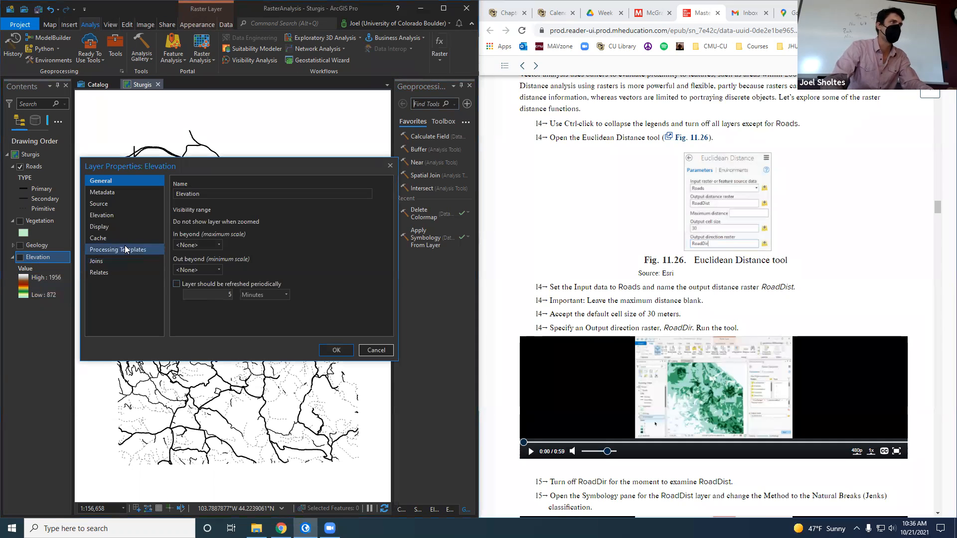
{"action": "left_click", "coordinate": [108, 204]}
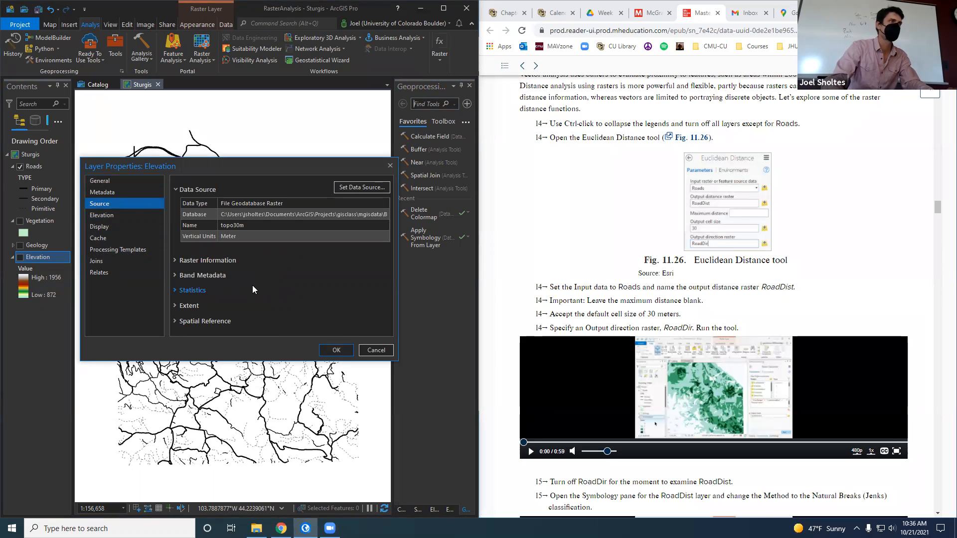
{"action": "left_click", "coordinate": [223, 260]}
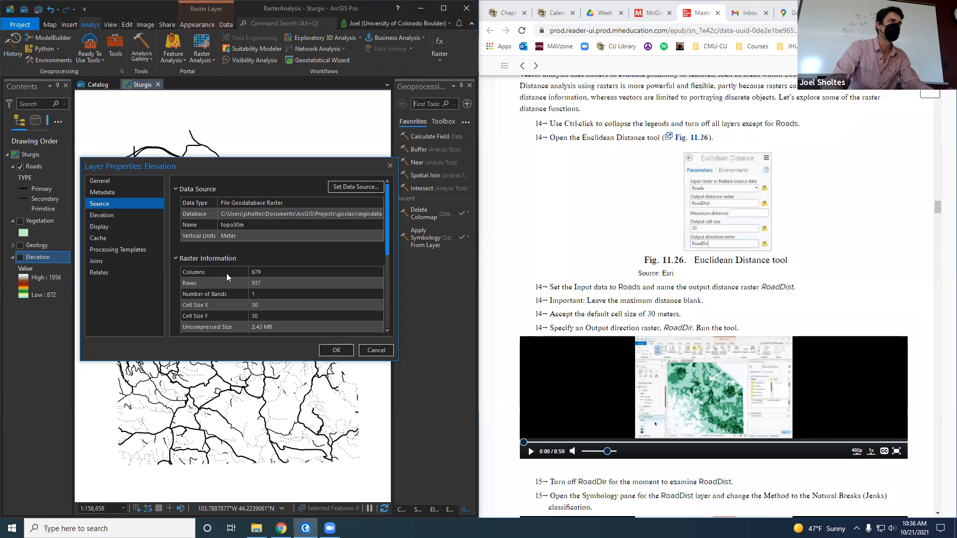
{"action": "scroll", "coordinate": [228, 273], "scroll_direction": "down", "scroll_amount": 5}
{"action": "scroll", "coordinate": [229, 273], "scroll_direction": "up", "scroll_amount": 5}
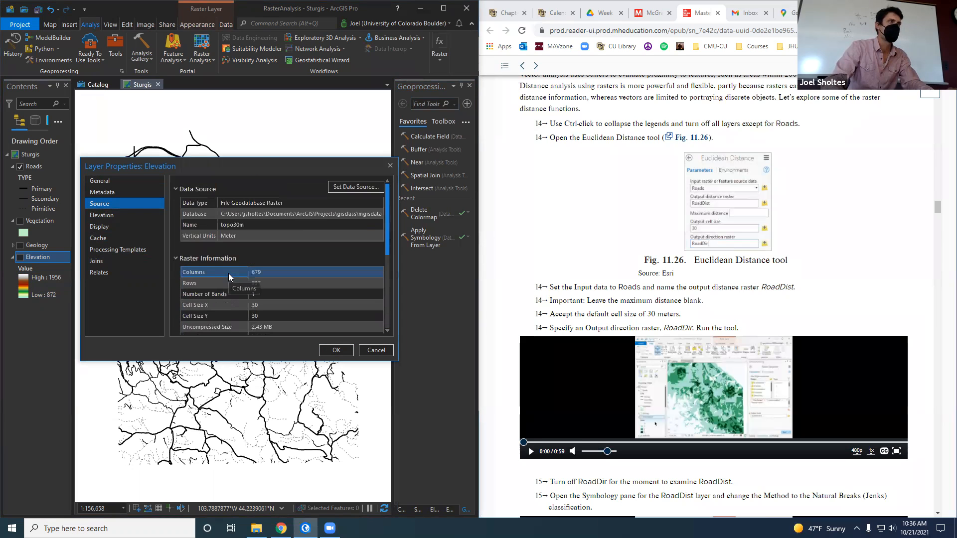
{"action": "scroll", "coordinate": [228, 273], "scroll_direction": "down", "scroll_amount": 5}
{"action": "left_click", "coordinate": [205, 329]}
{"action": "scroll", "coordinate": [279, 300], "scroll_direction": "down", "scroll_amount": 5}
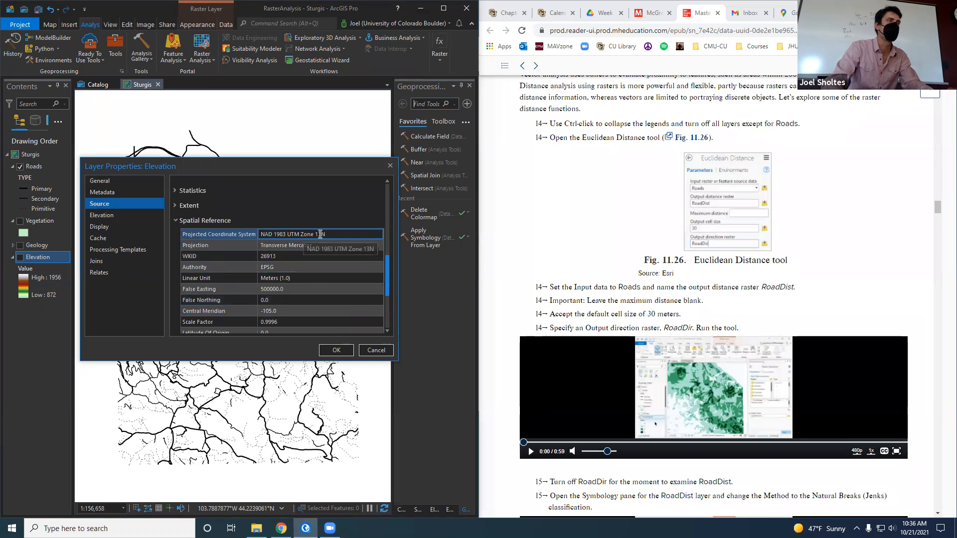
{"action": "scroll", "coordinate": [300, 294], "scroll_direction": "down", "scroll_amount": 5}
{"action": "left_click", "coordinate": [336, 351]}
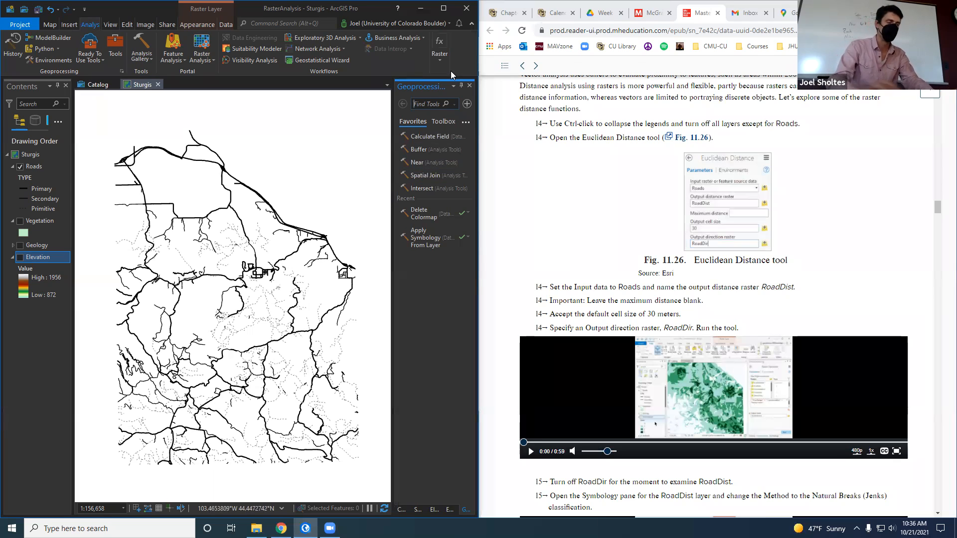
Find and open the Euclidean Distance geoprocessing tool and widen its pane to make the parameters readable.
{"action": "type", "text": "euclid"}
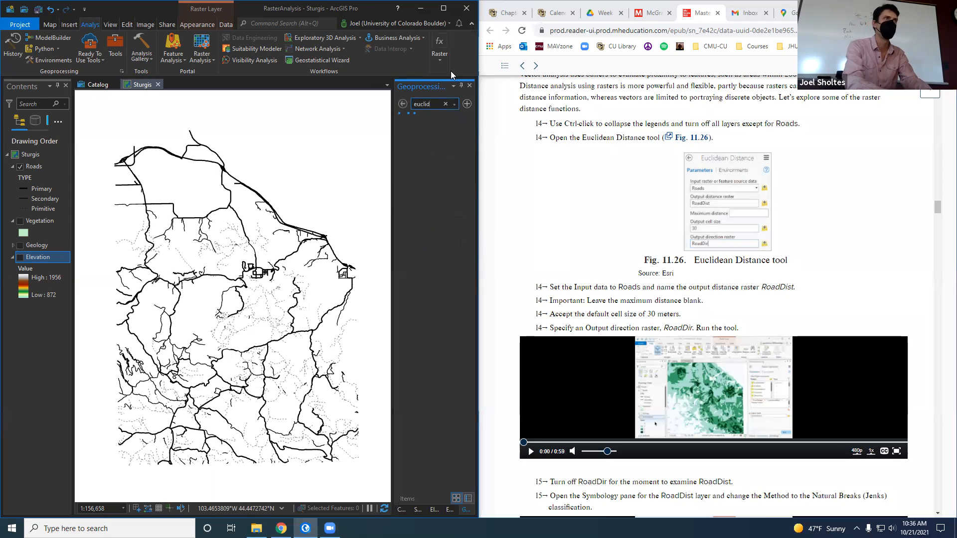
{"action": "left_click", "coordinate": [431, 134]}
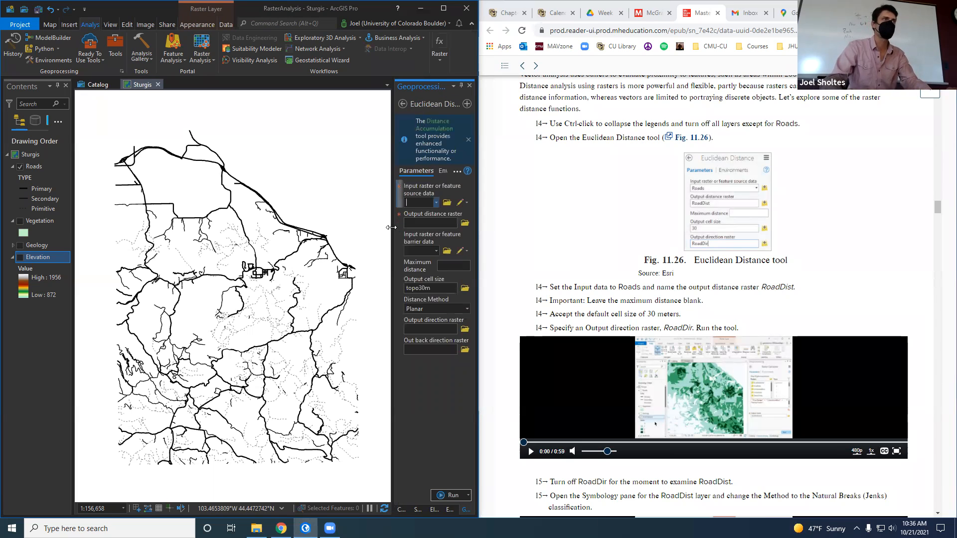
{"action": "left_click_drag", "start_coordinate": [393, 223], "coordinate": [353, 224]}
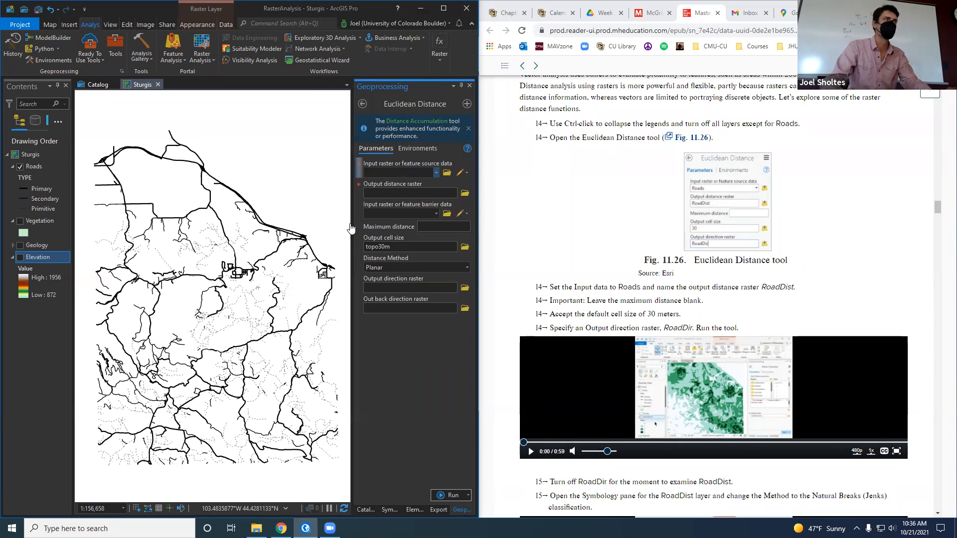
Set the Euclidean Distance source data to Roads and name the output distance raster RoadDist.
{"action": "left_click", "coordinate": [434, 172]}
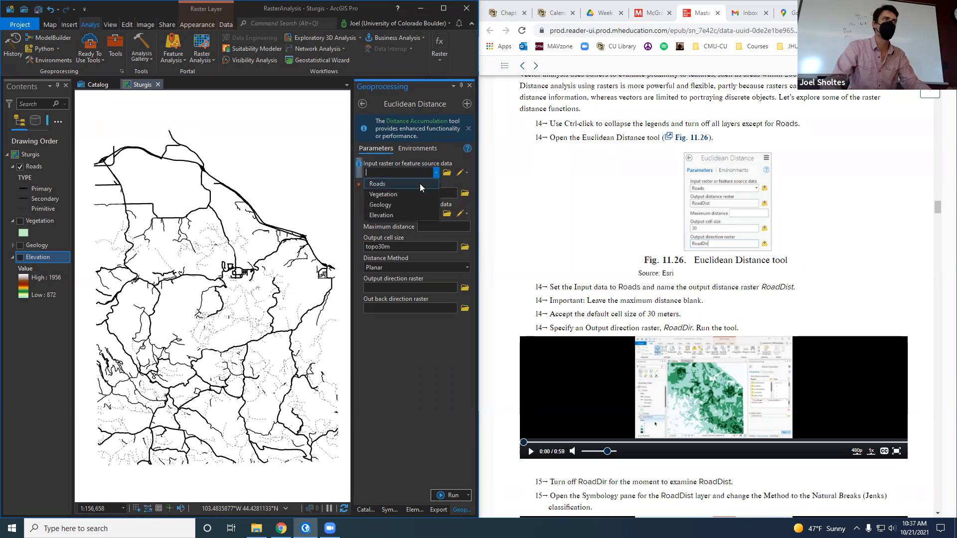
{"action": "left_click", "coordinate": [419, 184]}
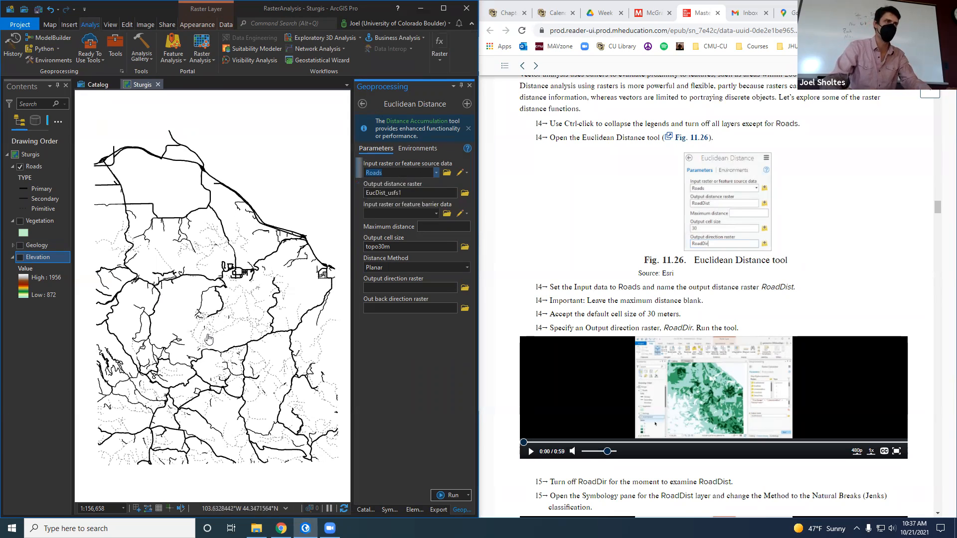
{"action": "left_click", "coordinate": [417, 194]}
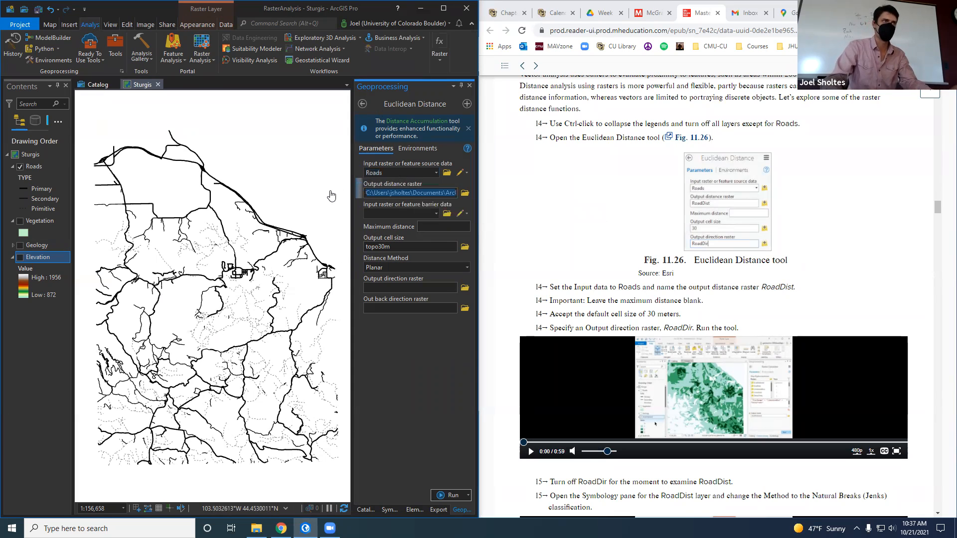
{"action": "type", "text": "RoadDist"}
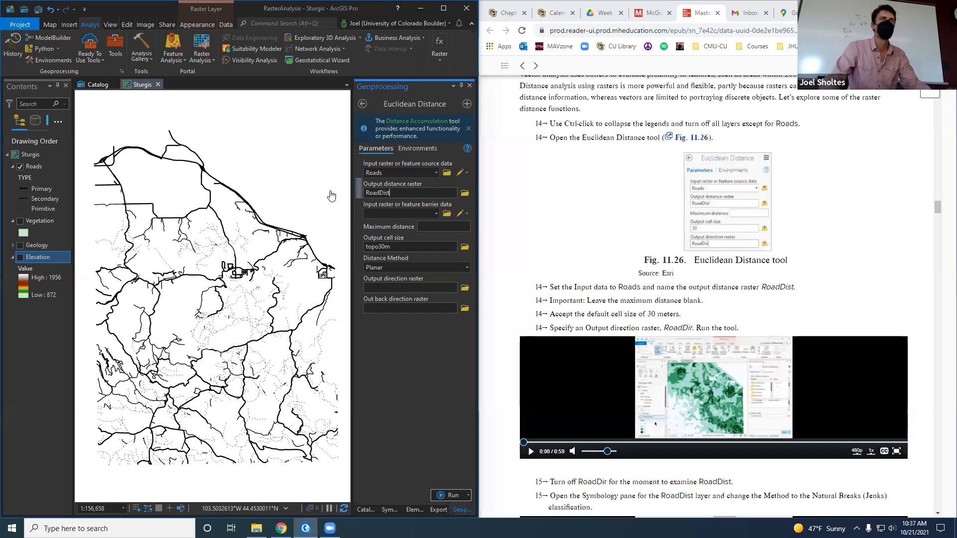
Compare the tool's output cell size path with the database and name in the Elevation layer's source properties.
{"action": "left_click_drag", "start_coordinate": [403, 247], "coordinate": [443, 247]}
{"action": "left_click", "coordinate": [437, 248]}
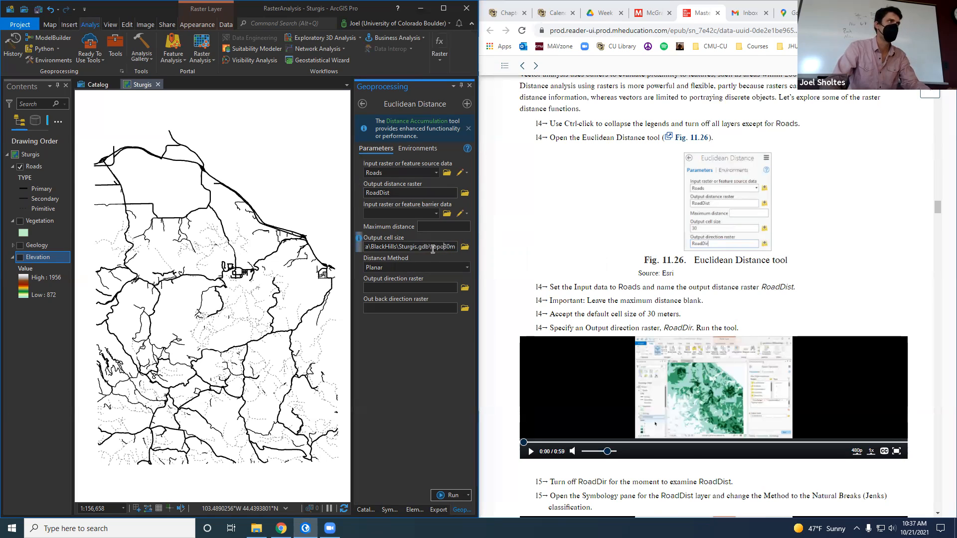
{"action": "triple_click", "coordinate": [433, 249]}
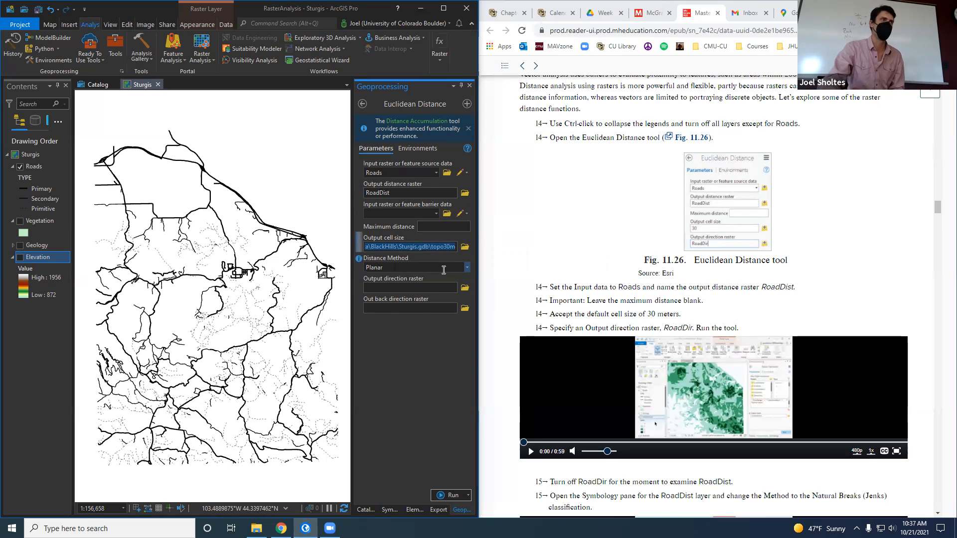
{"action": "right_click", "coordinate": [36, 256]}
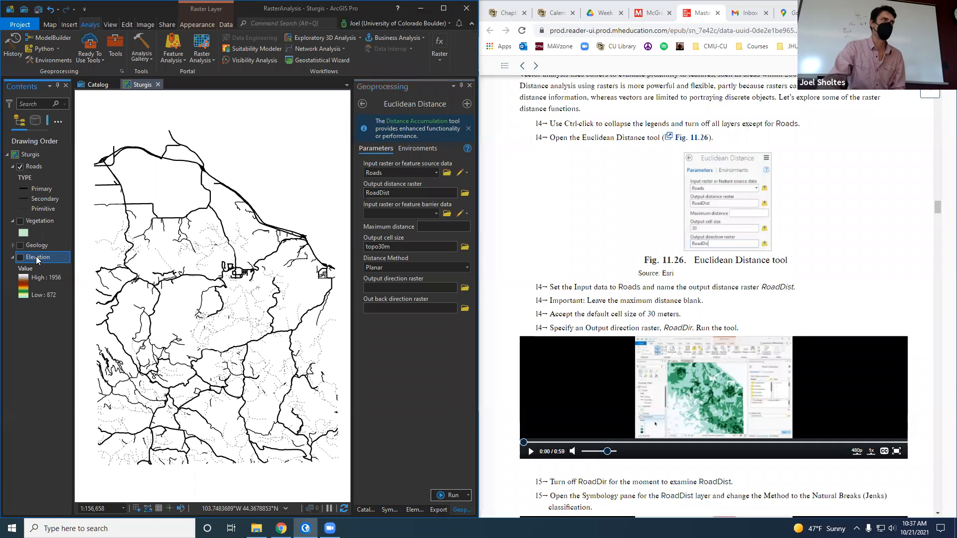
{"action": "left_click", "coordinate": [78, 507]}
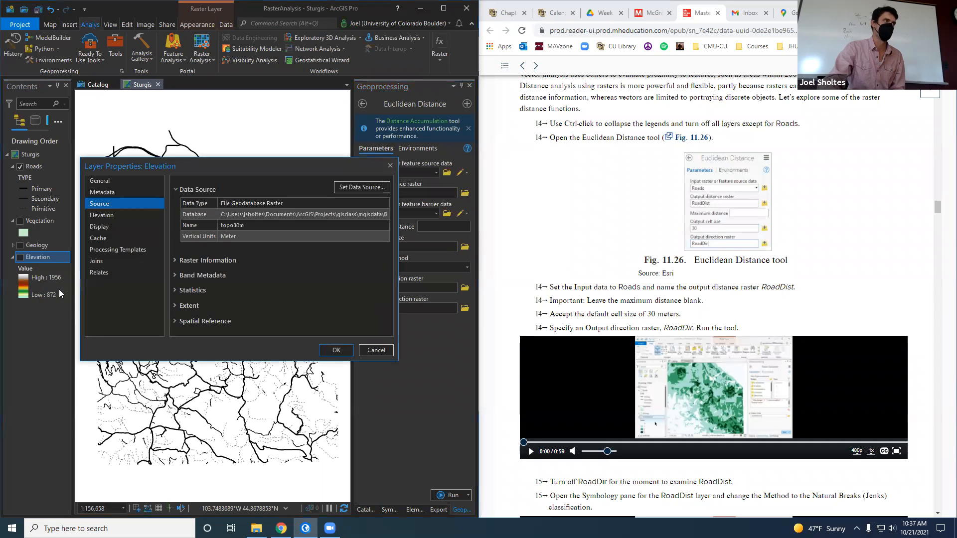
{"action": "left_click_drag", "start_coordinate": [372, 215], "coordinate": [472, 213]}
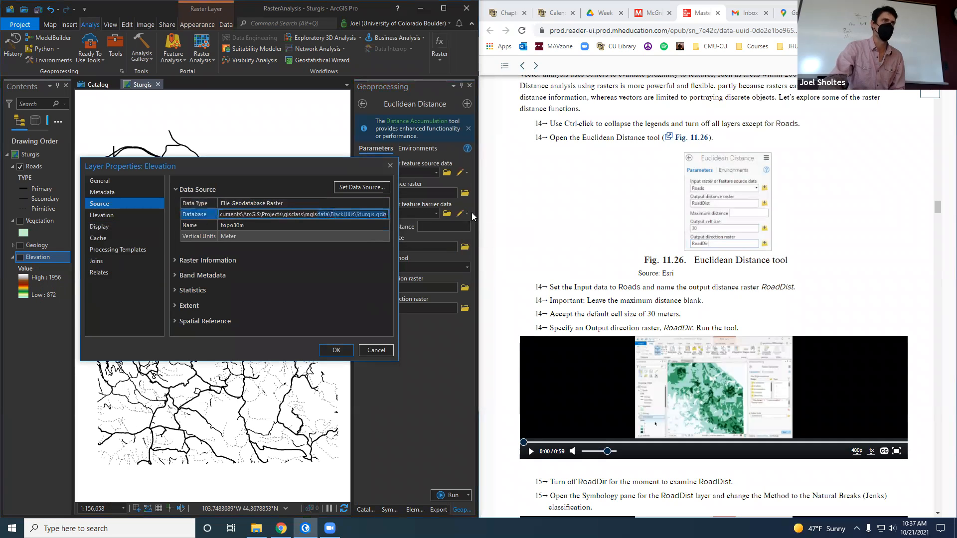
{"action": "left_click", "coordinate": [363, 215]}
{"action": "left_click", "coordinate": [269, 225]}
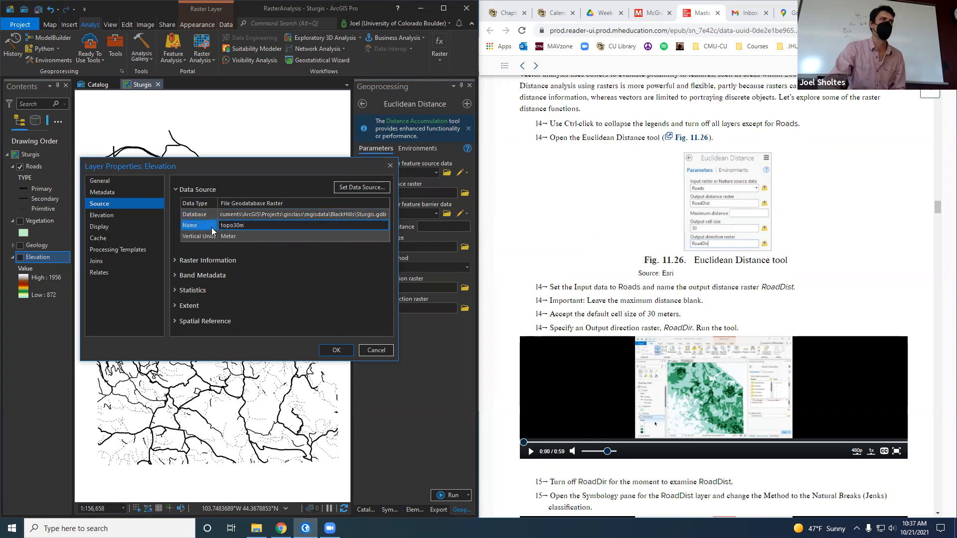
{"action": "left_click", "coordinate": [374, 350]}
{"action": "left_click", "coordinate": [417, 246]}
{"action": "key", "text": "ctrl+v"}
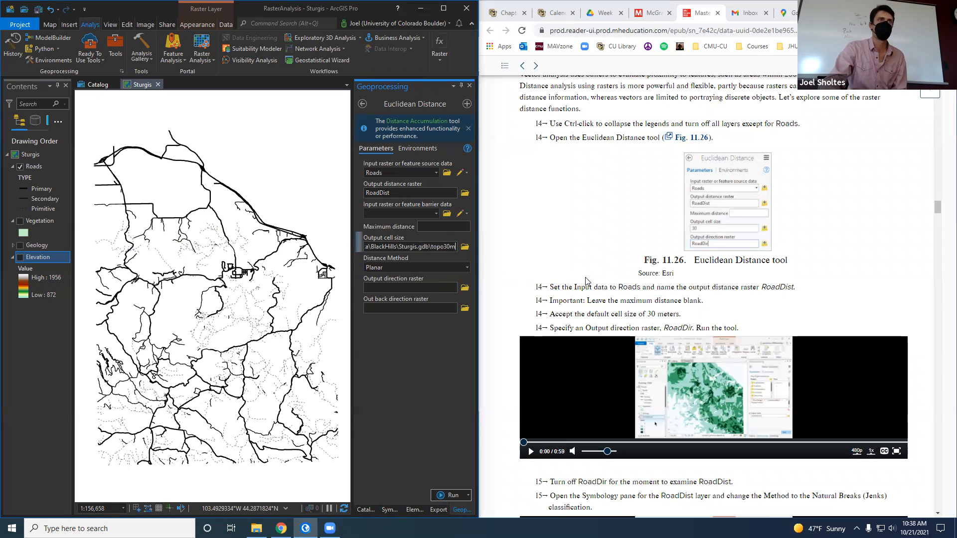
Keep the distance method at Planar and run the Euclidean Distance tool.
{"action": "left_click", "coordinate": [468, 268]}
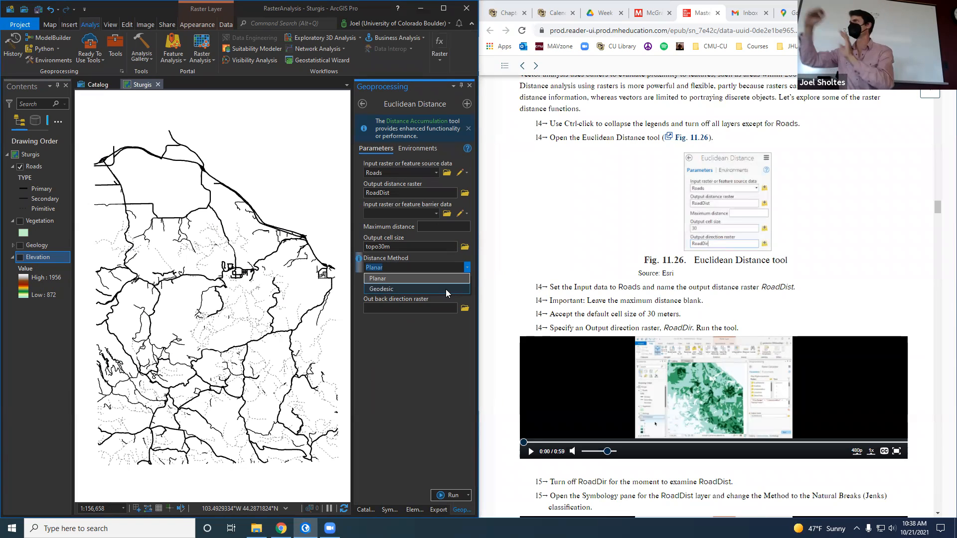
{"action": "left_click", "coordinate": [386, 279]}
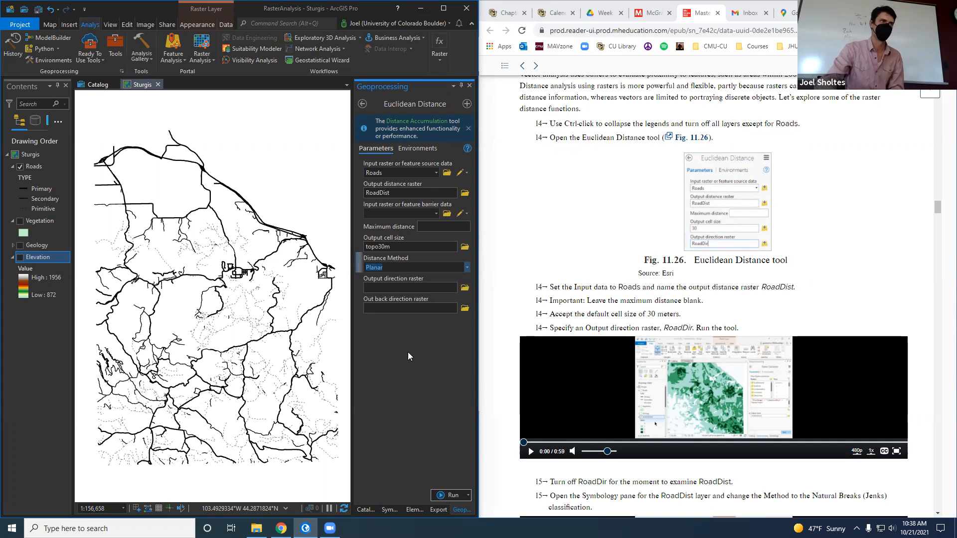
{"action": "left_click", "coordinate": [440, 494]}
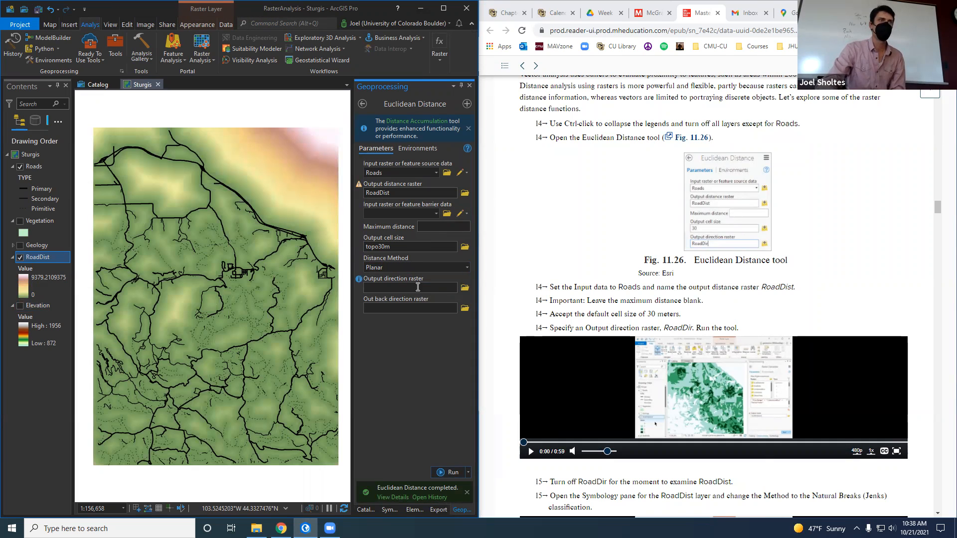
Rerun Euclidean Distance with the output direction raster named RoadDir and the output distance raster named RoadDist1.
{"action": "mouse_move", "coordinate": [359, 280]}
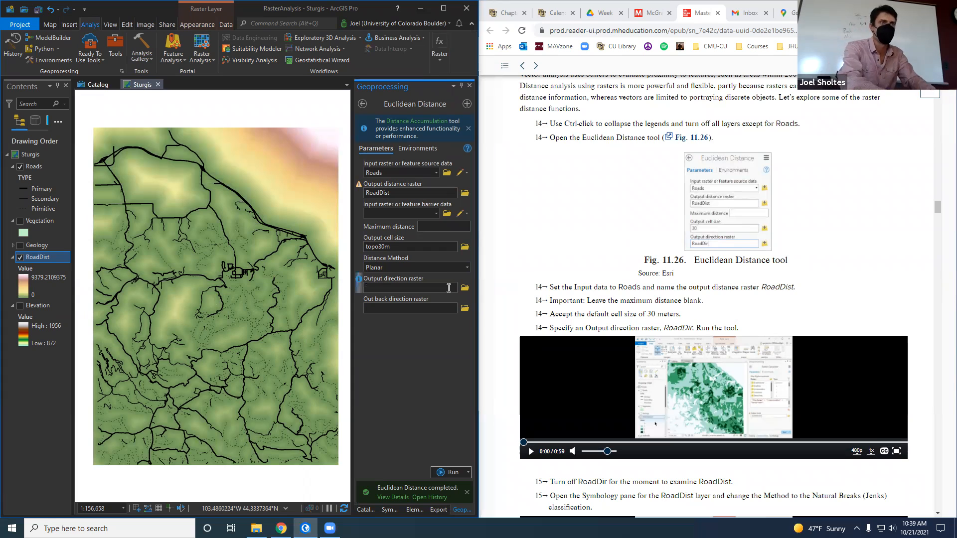
{"action": "type", "text": "RoadDir"}
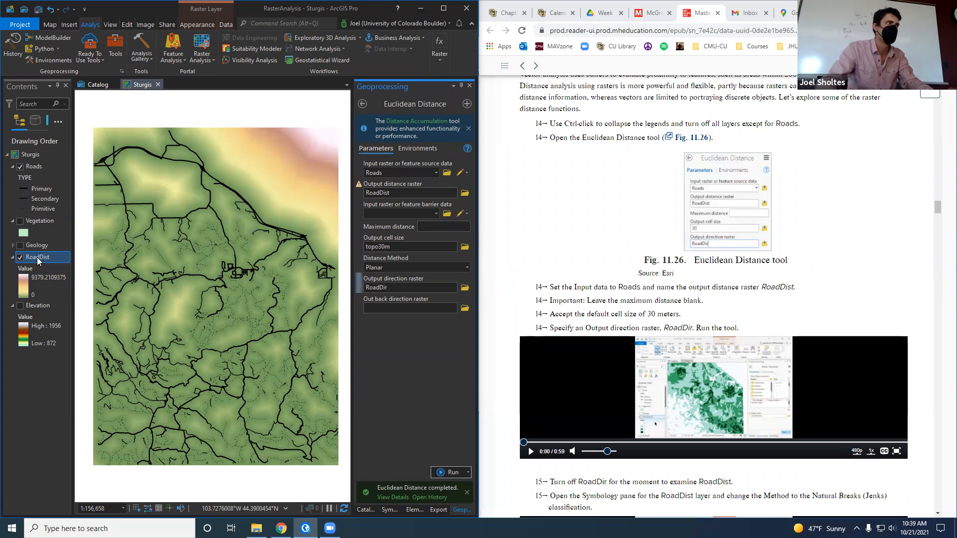
{"action": "left_click", "coordinate": [451, 193]}
{"action": "type", "text": "1"}
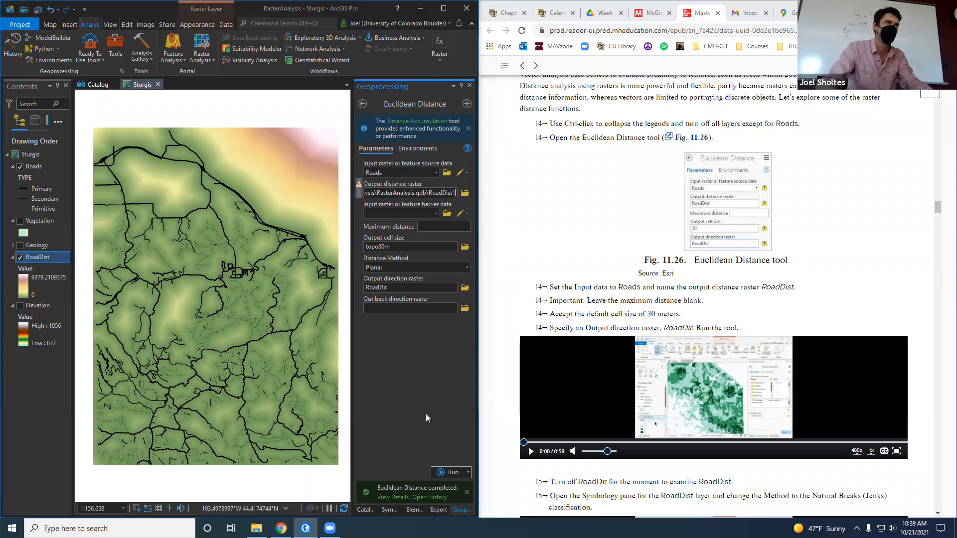
{"action": "left_click", "coordinate": [440, 471]}
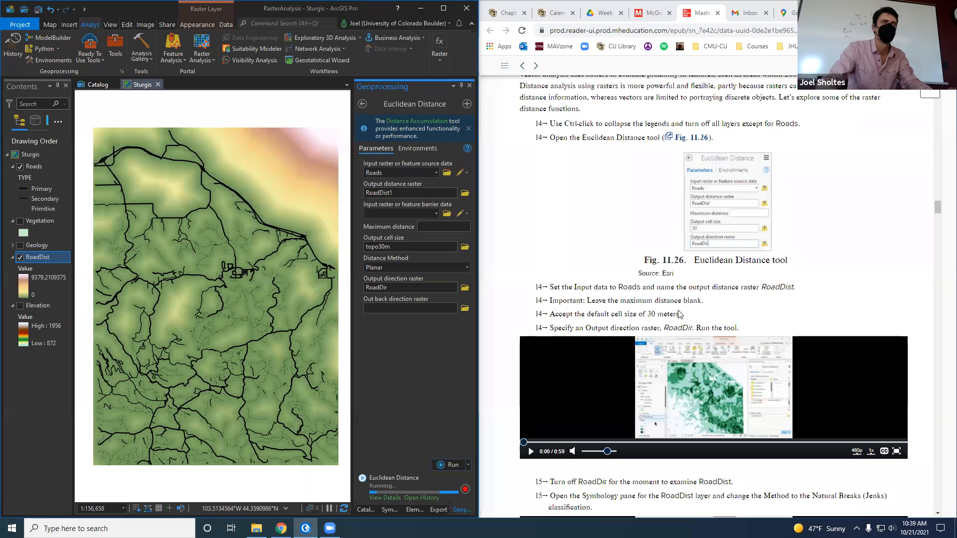
{"action": "scroll", "coordinate": [671, 310], "scroll_direction": "down", "scroll_amount": 2}
{"action": "scroll", "coordinate": [671, 310], "scroll_direction": "down", "scroll_amount": 1}
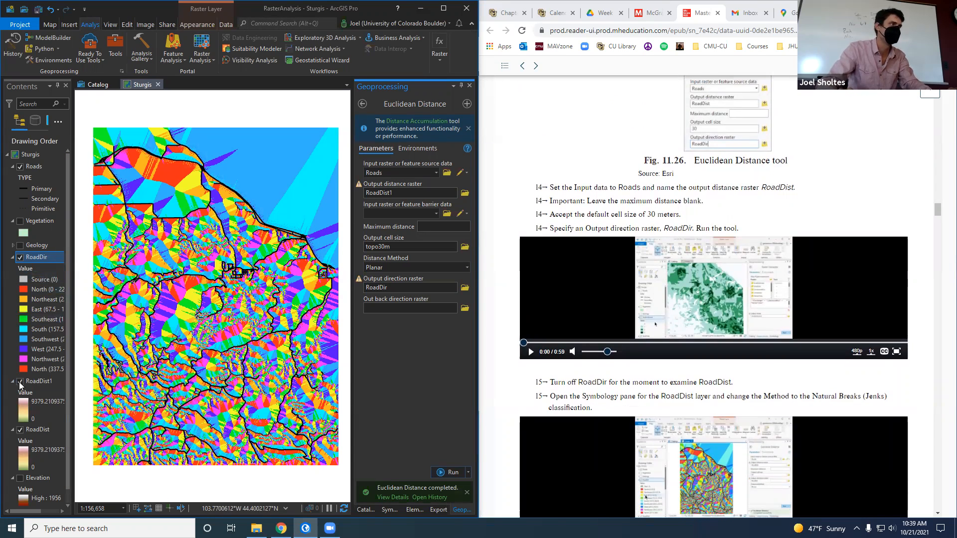
Turn off the RoadDist layer's display and remove the duplicate RoadDist1 layer from the map.
{"action": "left_click", "coordinate": [20, 431]}
{"action": "right_click", "coordinate": [28, 431]}
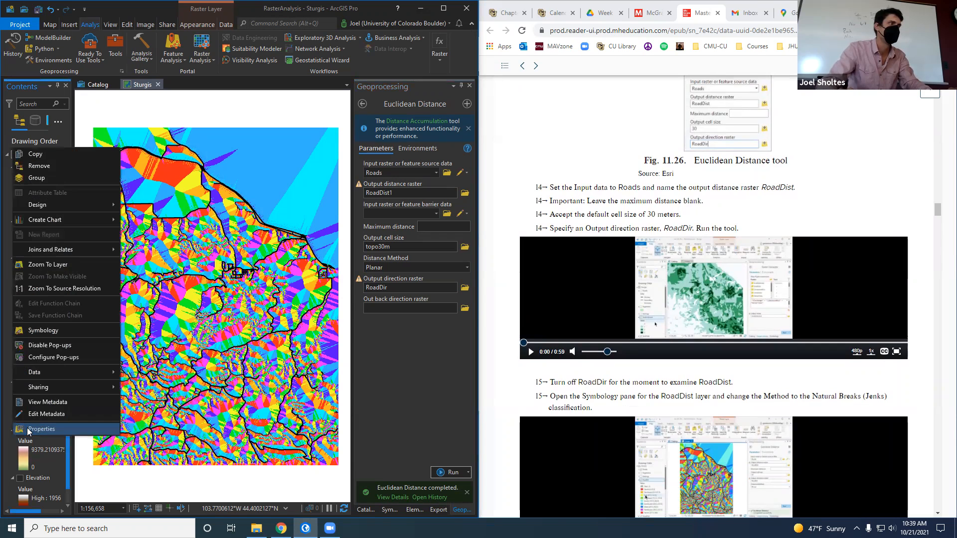
{"action": "left_click", "coordinate": [4, 400]}
{"action": "right_click", "coordinate": [20, 396]}
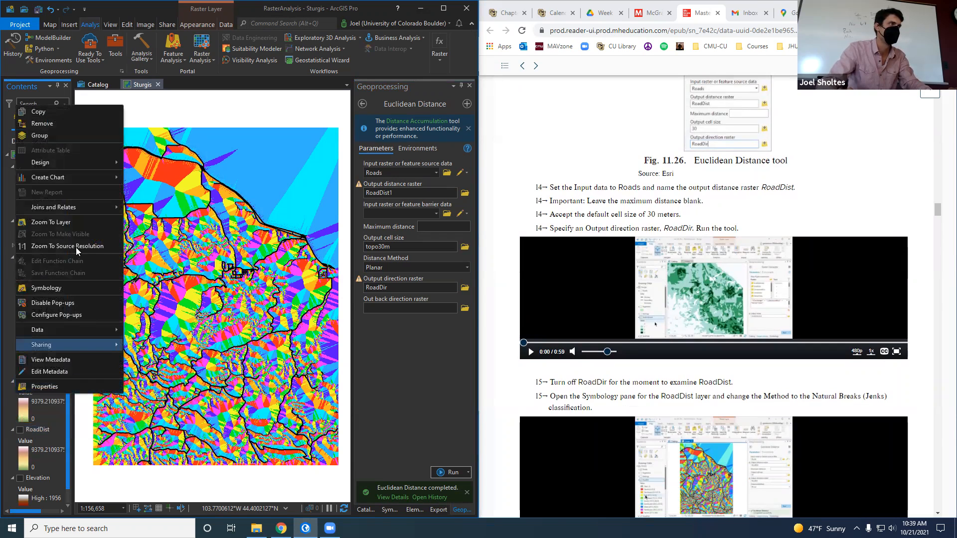
{"action": "left_click", "coordinate": [42, 124]}
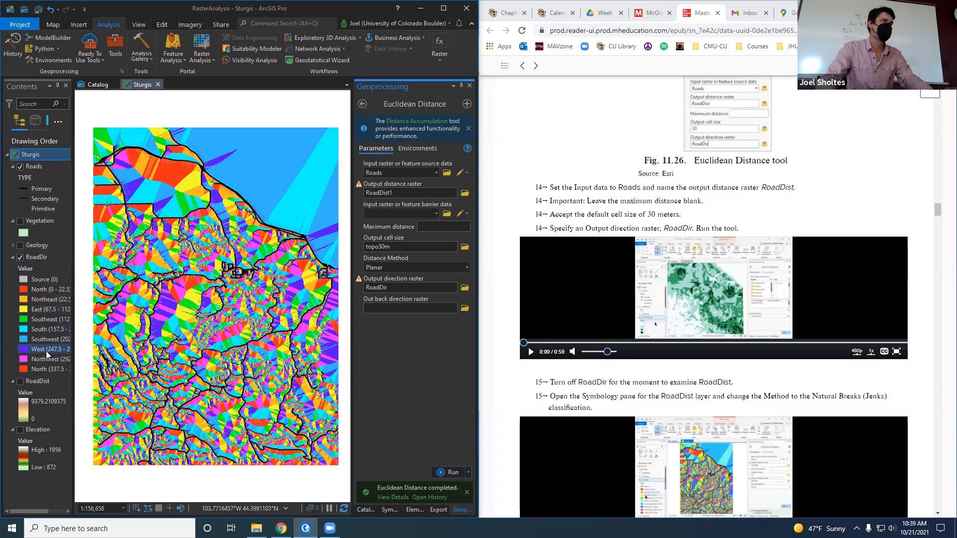
Widen the layer list to show the full RoadDir legend, and check the value of a RoadDir cell on the map.
{"action": "left_click_drag", "start_coordinate": [74, 323], "coordinate": [143, 305]}
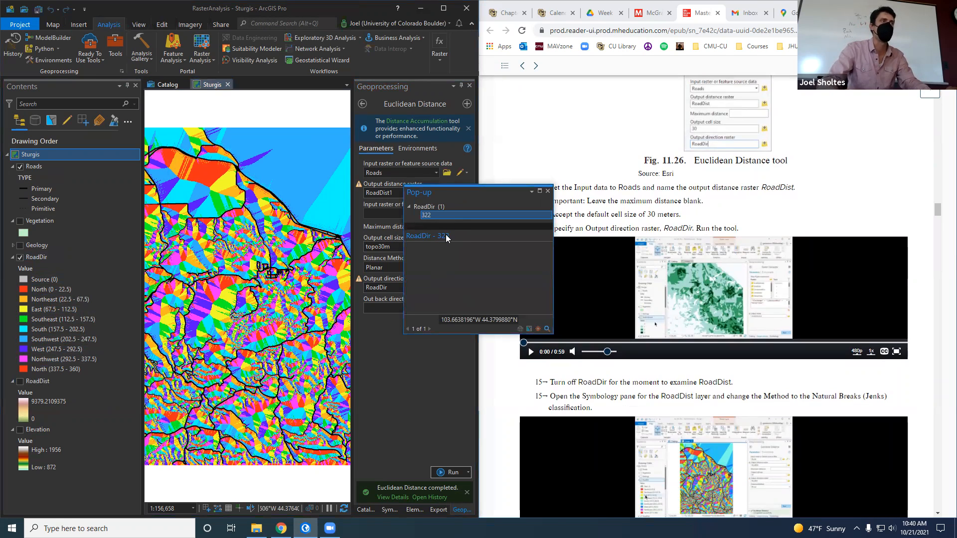
{"action": "left_click", "coordinate": [548, 192]}
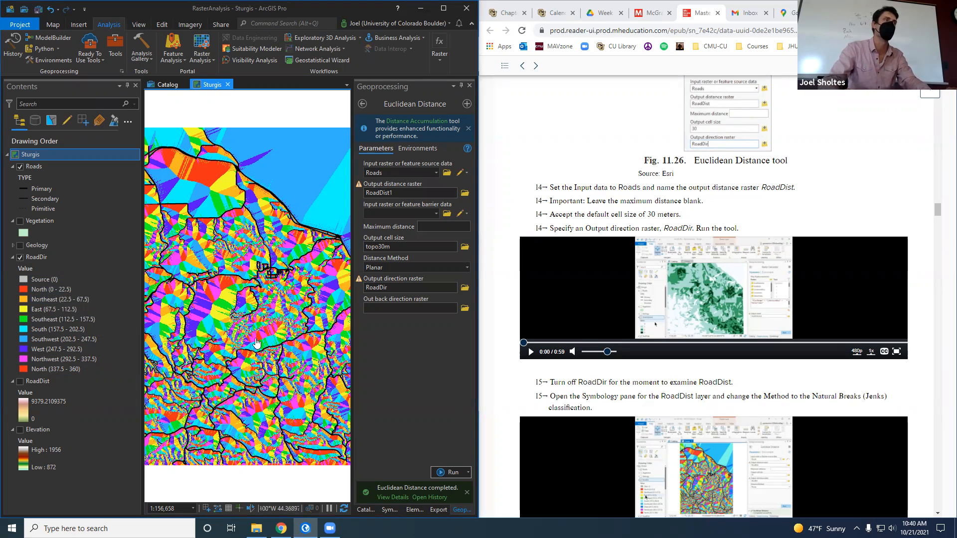
Turn off RoadDir, collapse its legend, and display the RoadDist raster on the map for examination.
{"action": "left_click", "coordinate": [19, 257]}
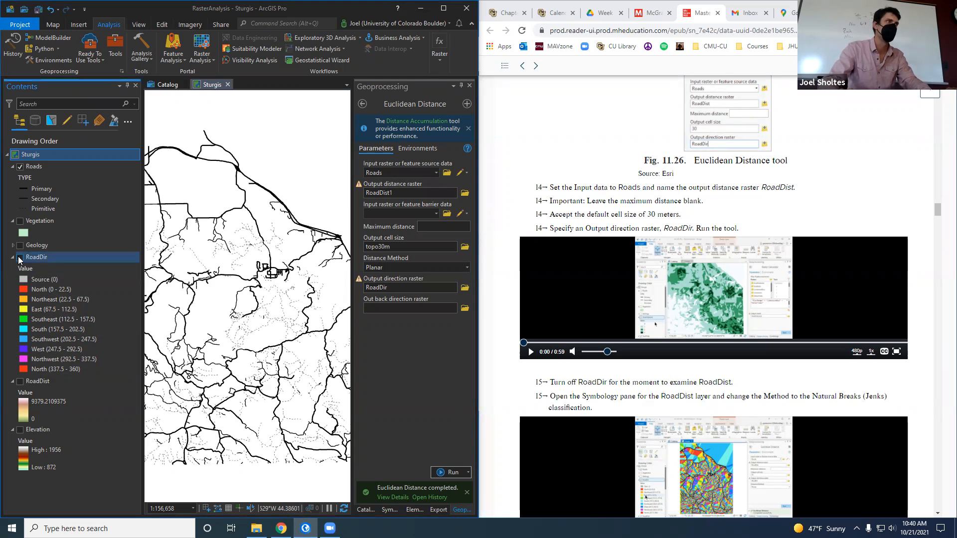
{"action": "left_click", "coordinate": [13, 258]}
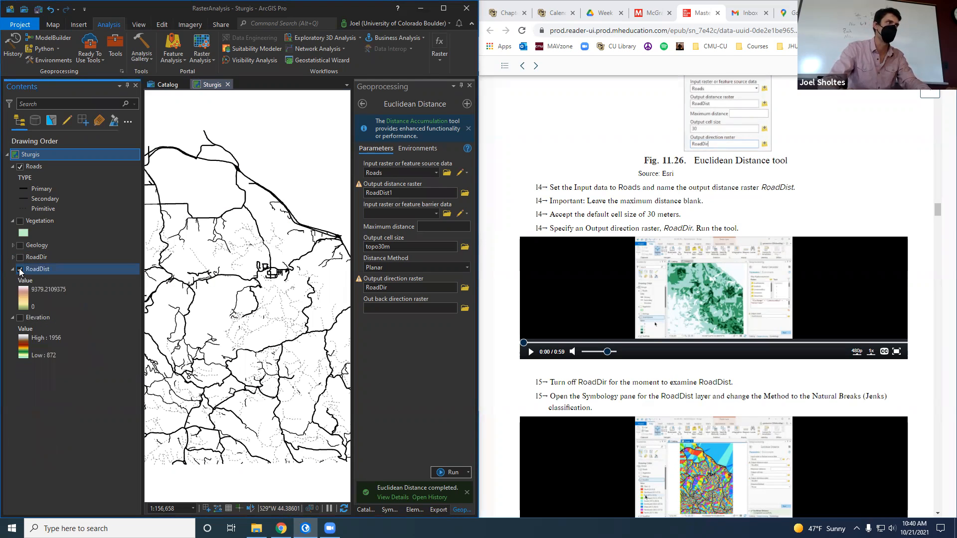
{"action": "left_click", "coordinate": [20, 270]}
{"action": "mouse_move", "coordinate": [260, 222]}
{"action": "left_mouse_down"}
{"action": "mouse_move", "coordinate": [254, 294]}
{"action": "mouse_move", "coordinate": [296, 253]}
{"action": "left_mouse_up"}
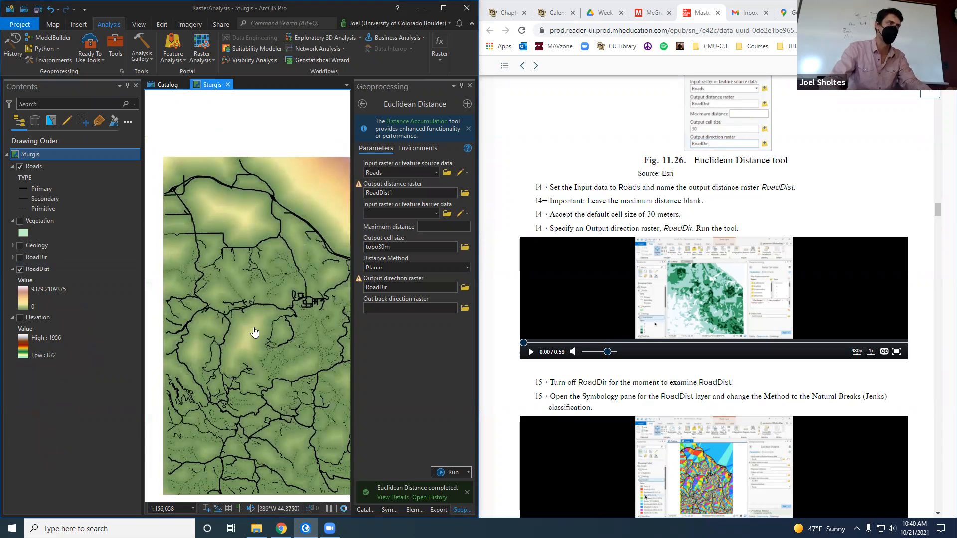
{"action": "scroll", "coordinate": [254, 332], "scroll_direction": "up", "scroll_amount": 3}
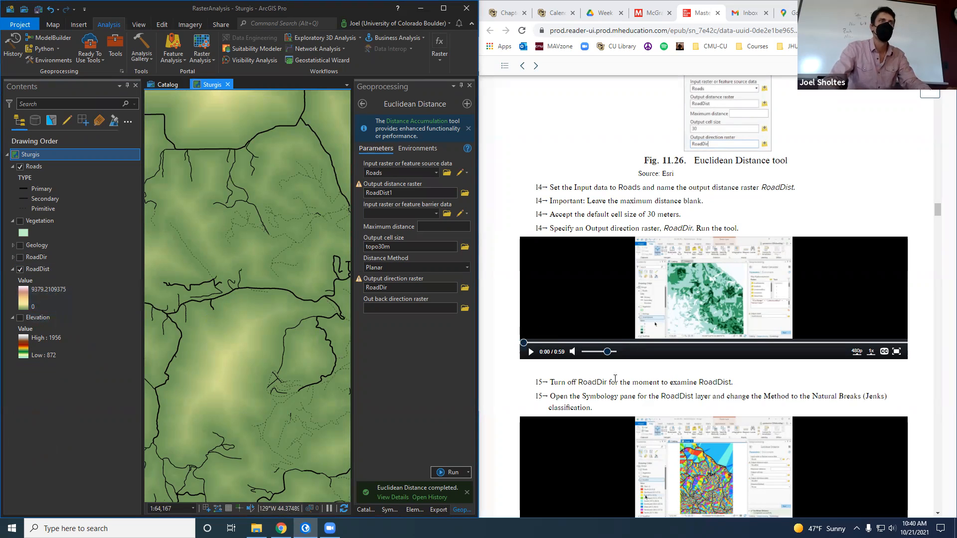
Change RoadDist's primary symbology to Classify, using Natural Breaks (Jenks) with 5 classes.
{"action": "scroll", "coordinate": [615, 379], "scroll_direction": "down", "scroll_amount": 3}
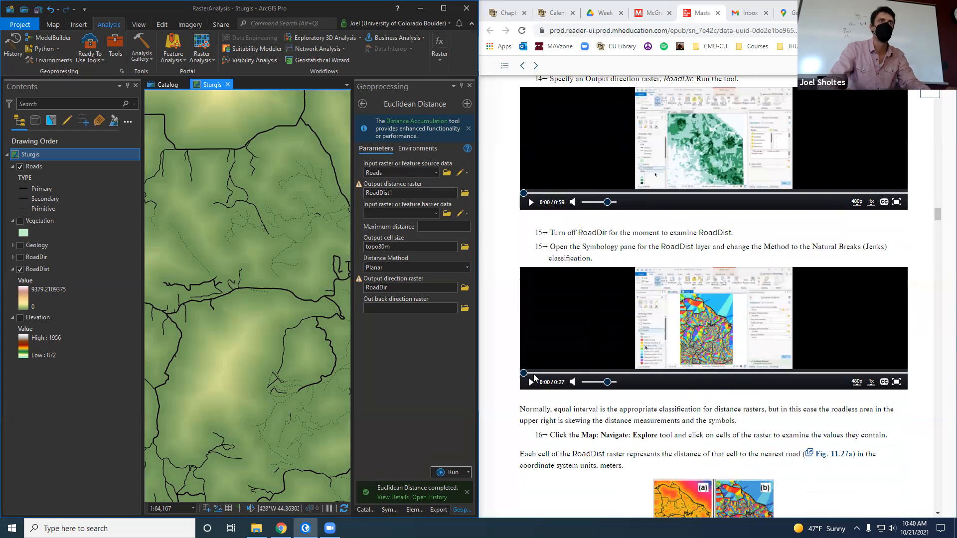
{"action": "left_click", "coordinate": [24, 300]}
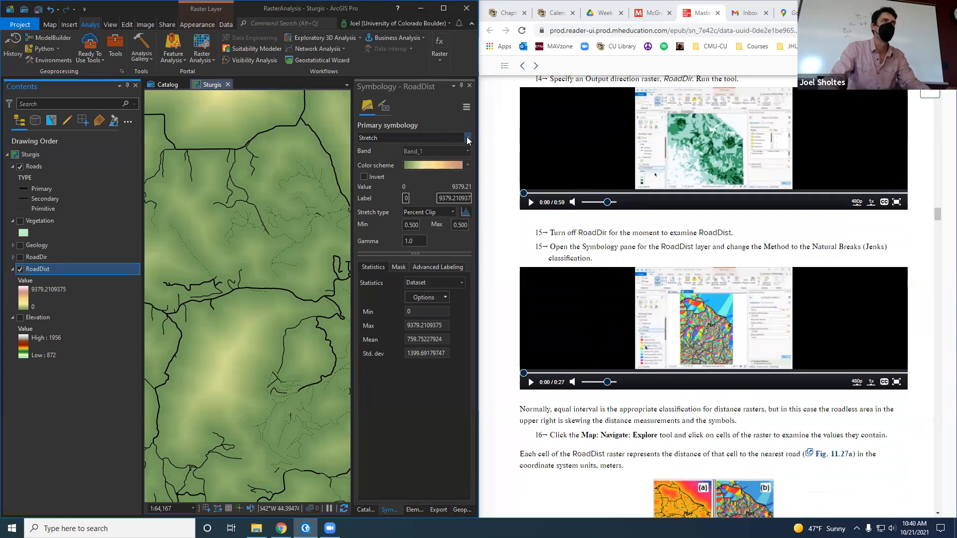
{"action": "left_click", "coordinate": [468, 138]}
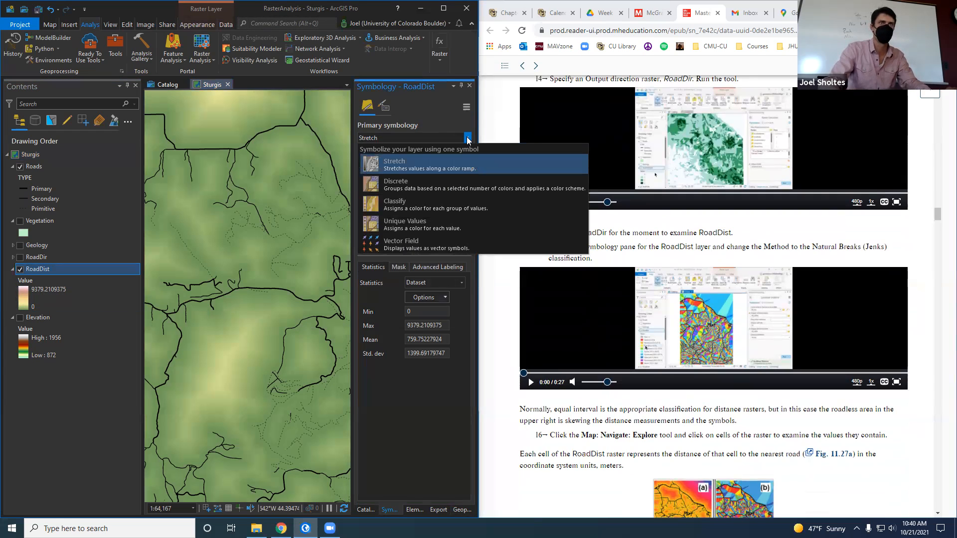
{"action": "left_click", "coordinate": [446, 160]}
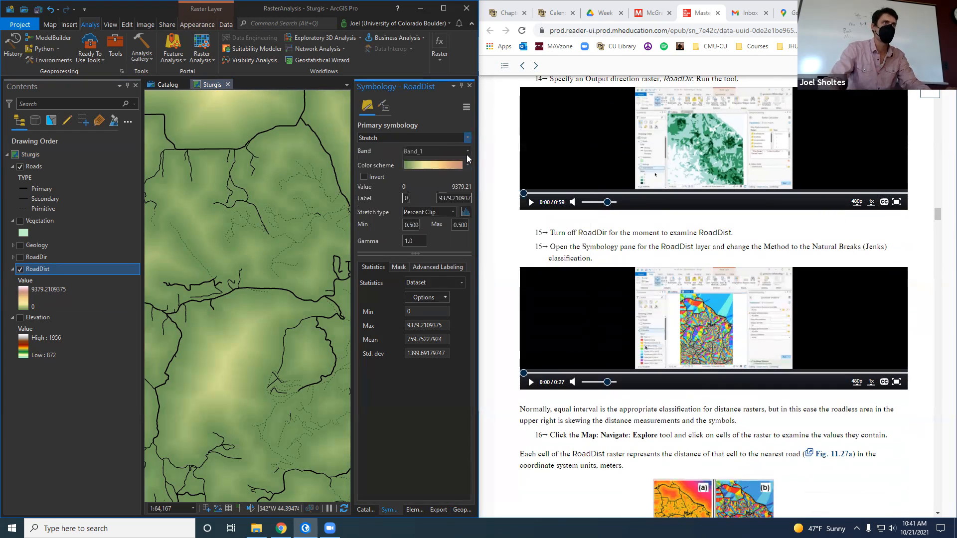
{"action": "left_click_drag", "start_coordinate": [350, 236], "coordinate": [333, 237]}
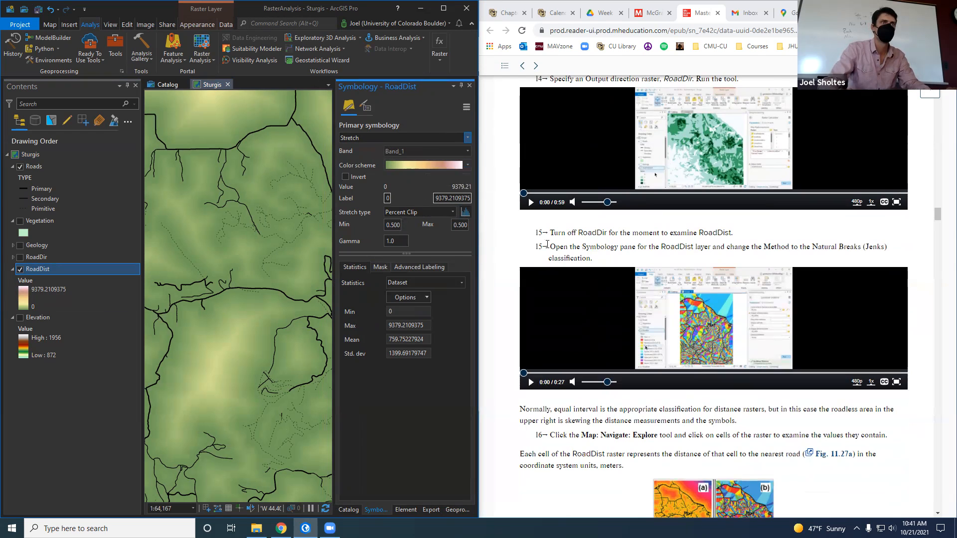
{"action": "left_click", "coordinate": [466, 140]}
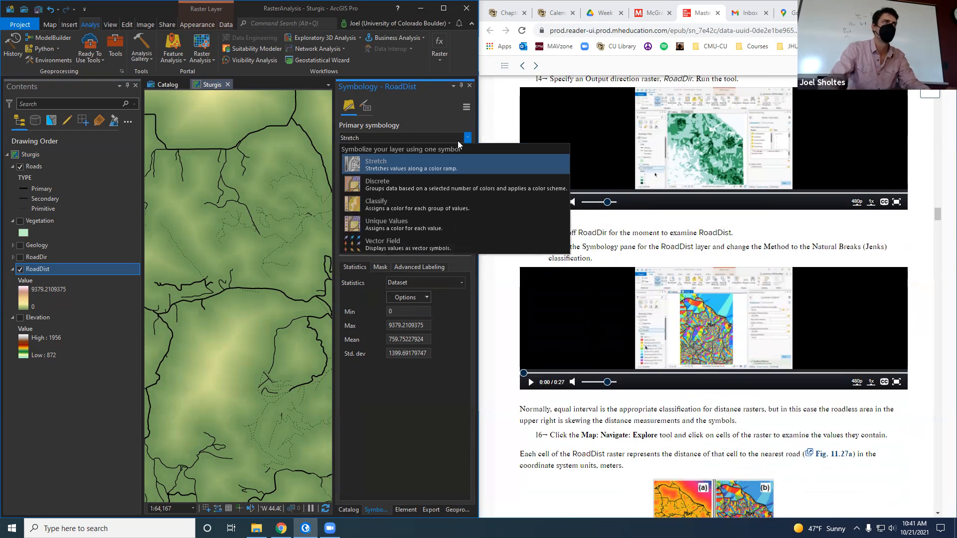
{"action": "left_click", "coordinate": [433, 205]}
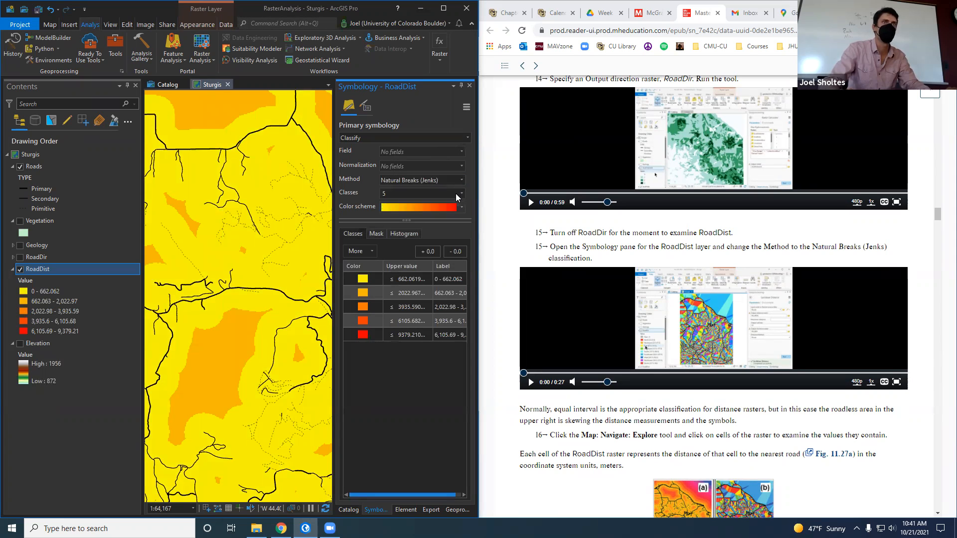
Switch RoadDist's classification method to Equal Interval and examine how the classes cover the map.
{"action": "scroll", "coordinate": [547, 429], "scroll_direction": "down", "scroll_amount": 3}
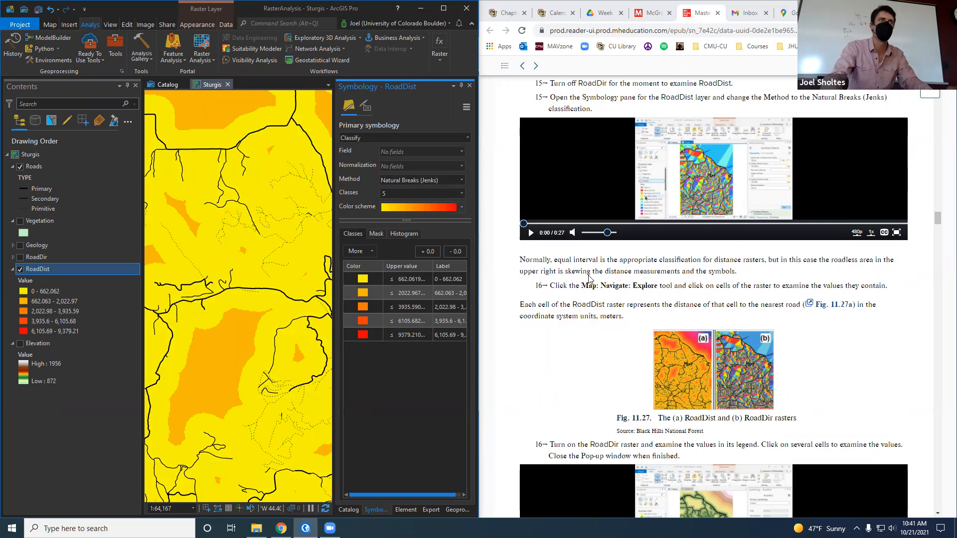
{"action": "scroll", "coordinate": [196, 319], "scroll_direction": "down", "scroll_amount": 5}
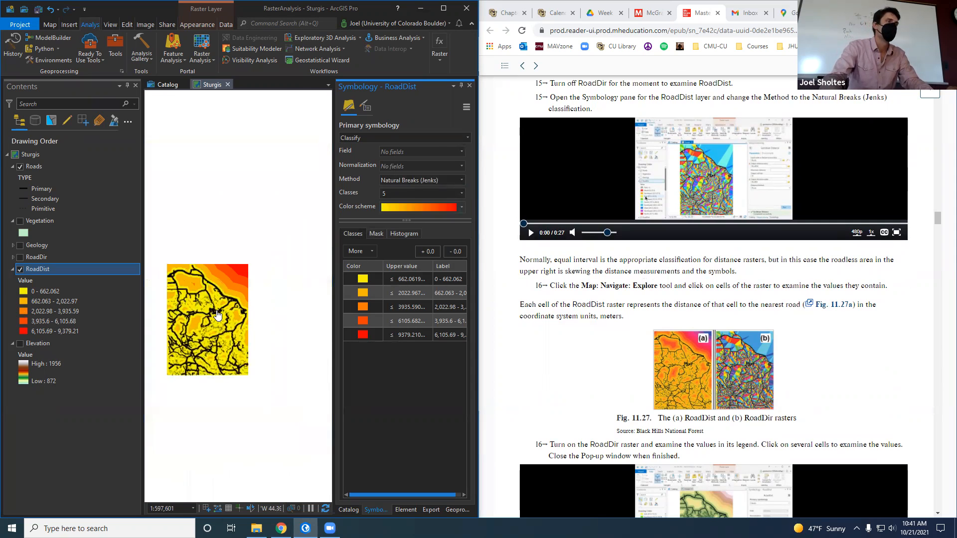
{"action": "scroll", "coordinate": [217, 314], "scroll_direction": "up", "scroll_amount": 3}
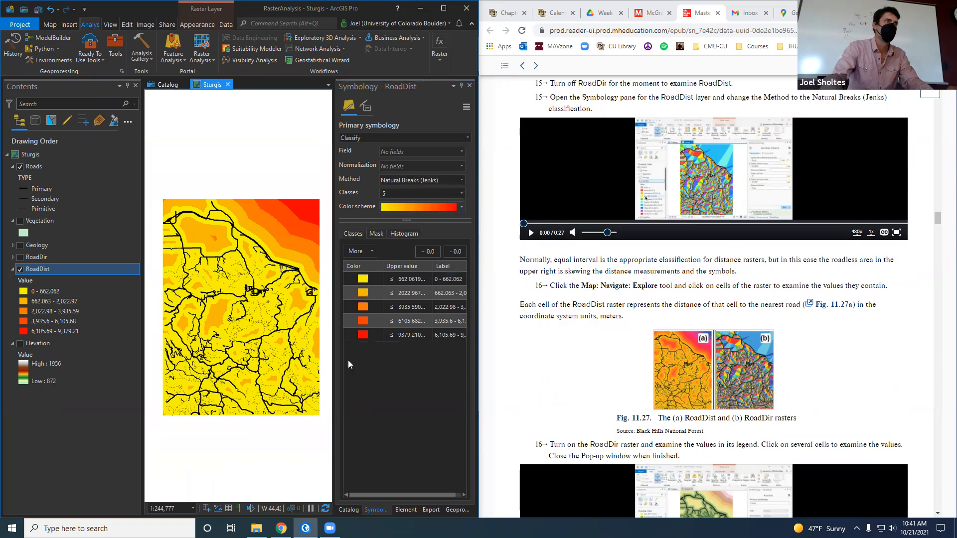
{"action": "left_click", "coordinate": [462, 181]}
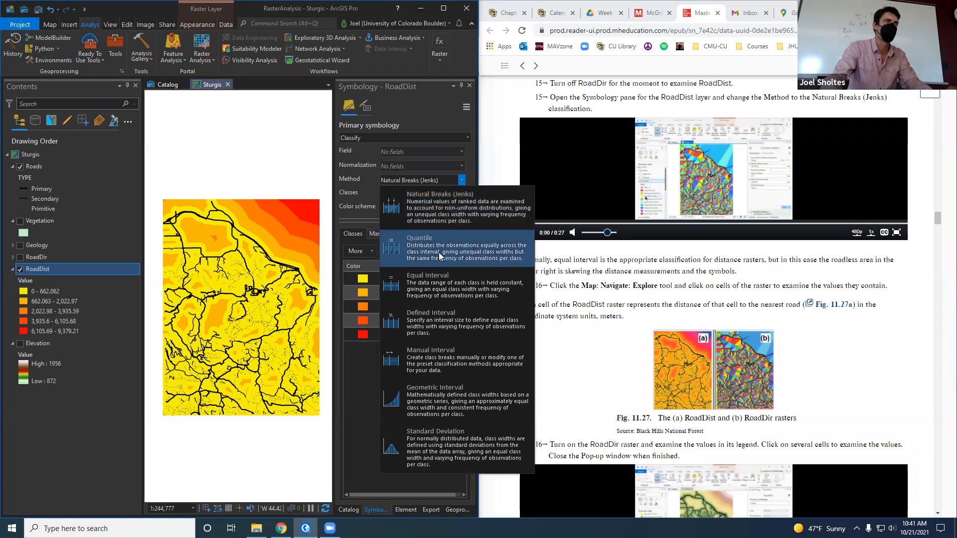
{"action": "left_click", "coordinate": [429, 284]}
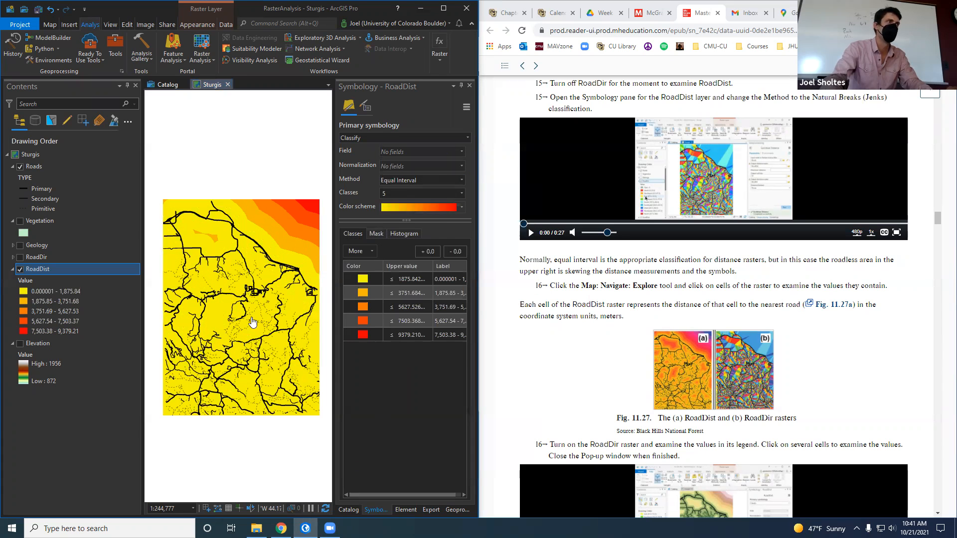
{"action": "scroll", "coordinate": [216, 324], "scroll_direction": "up", "scroll_amount": 5}
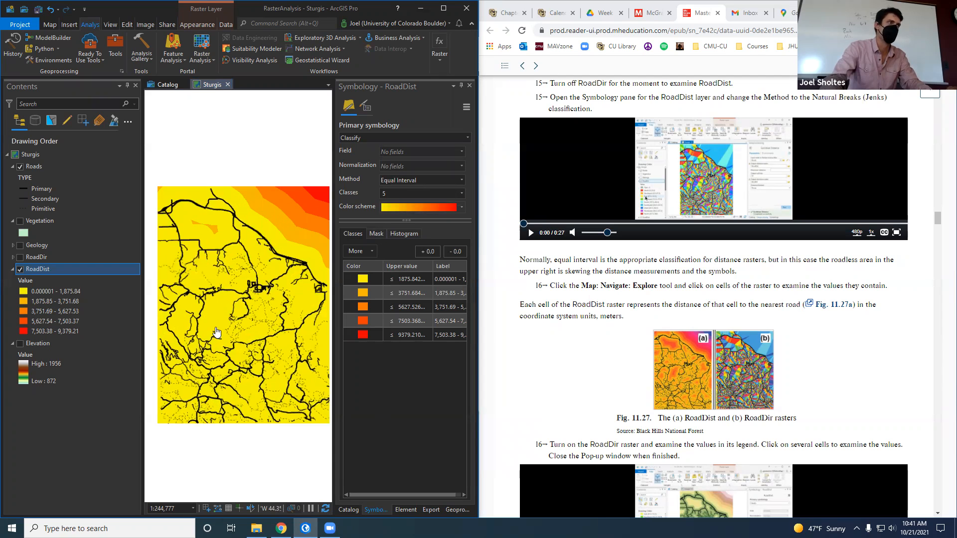
{"action": "scroll", "coordinate": [235, 264], "scroll_direction": "down", "scroll_amount": 2}
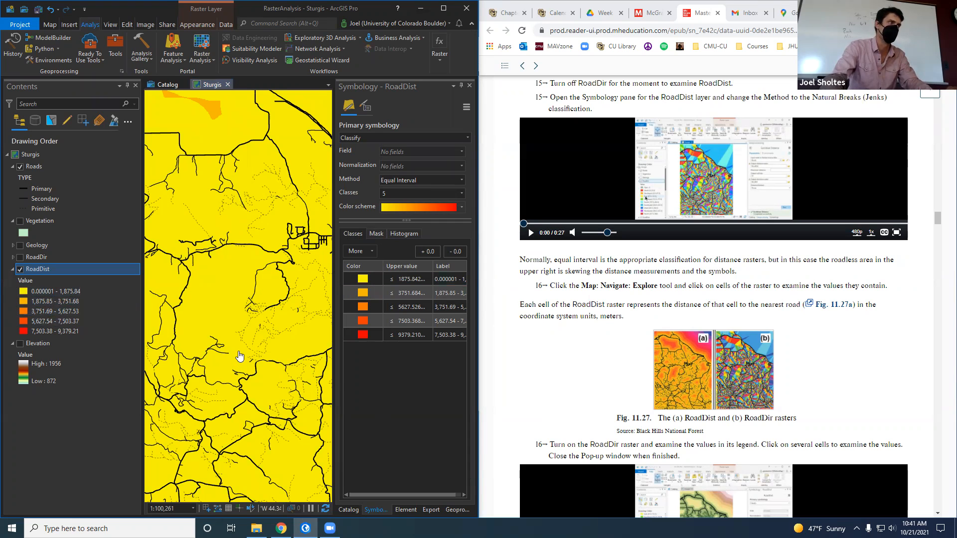
{"action": "scroll", "coordinate": [239, 356], "scroll_direction": "down", "scroll_amount": 6}
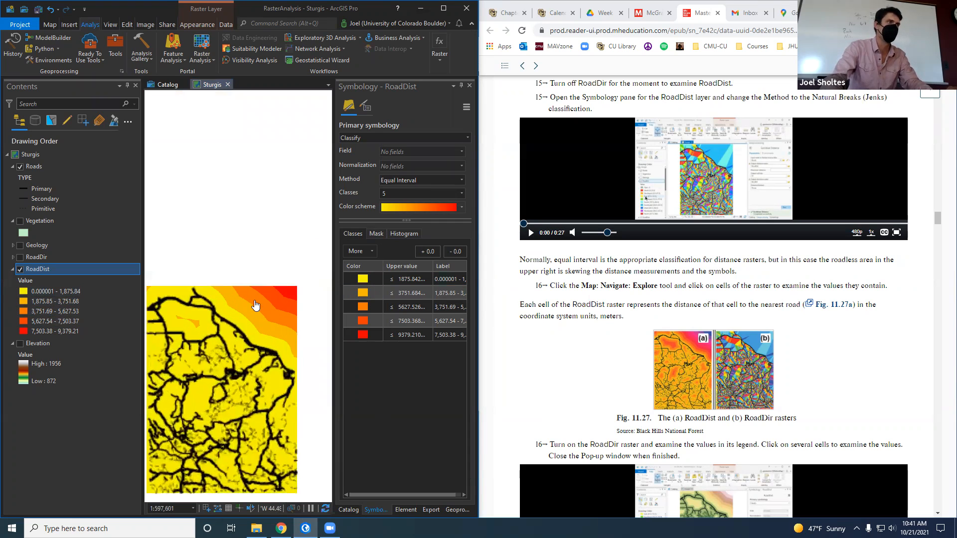
{"action": "scroll", "coordinate": [235, 406], "scroll_direction": "down", "scroll_amount": 2}
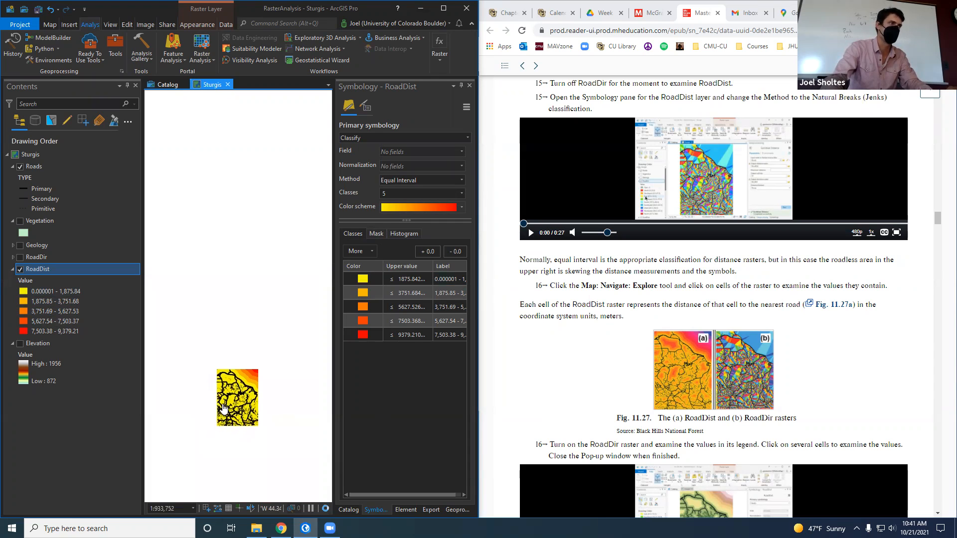
{"action": "scroll", "coordinate": [223, 409], "scroll_direction": "up", "scroll_amount": 5}
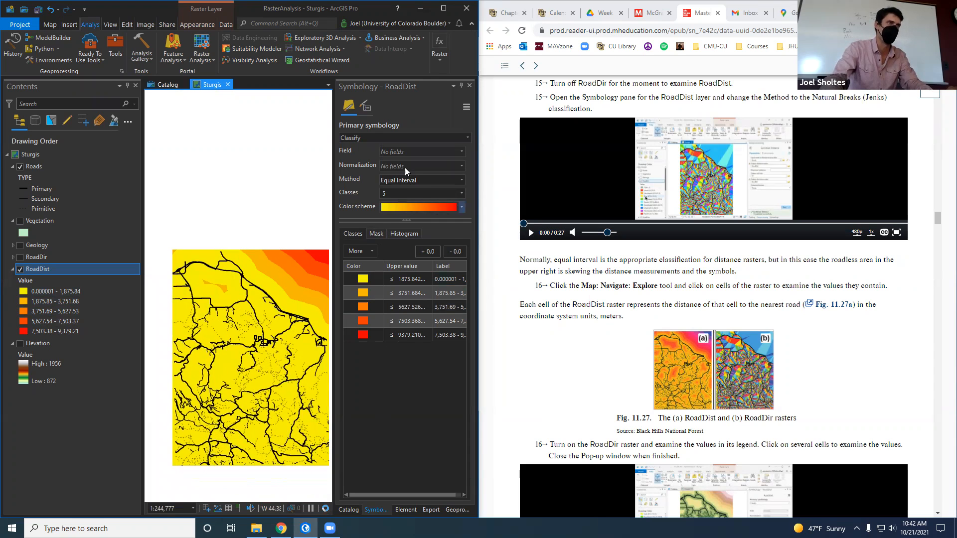
{"action": "left_click", "coordinate": [459, 206]}
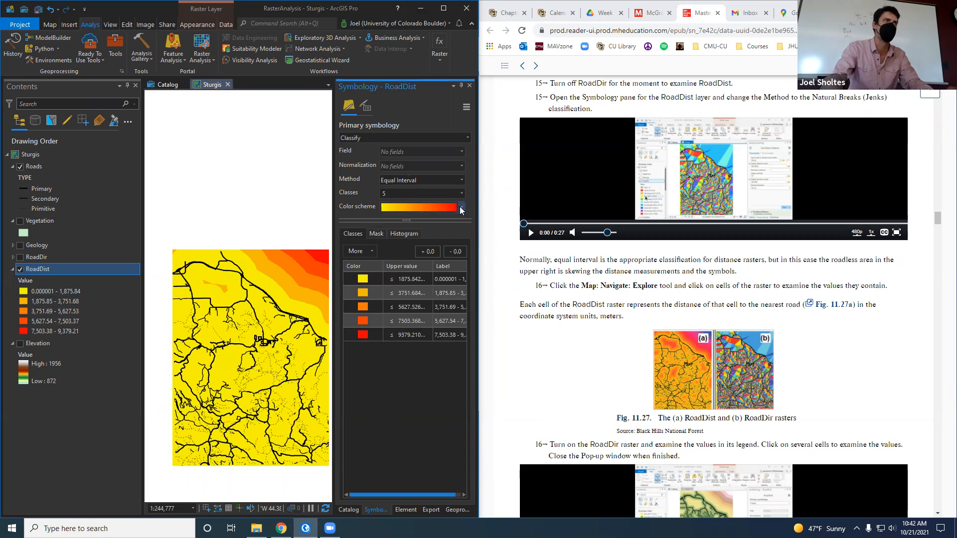
Switch RoadDist's classification method to Quantile and examine the class pattern around the roads.
{"action": "left_click", "coordinate": [463, 179]}
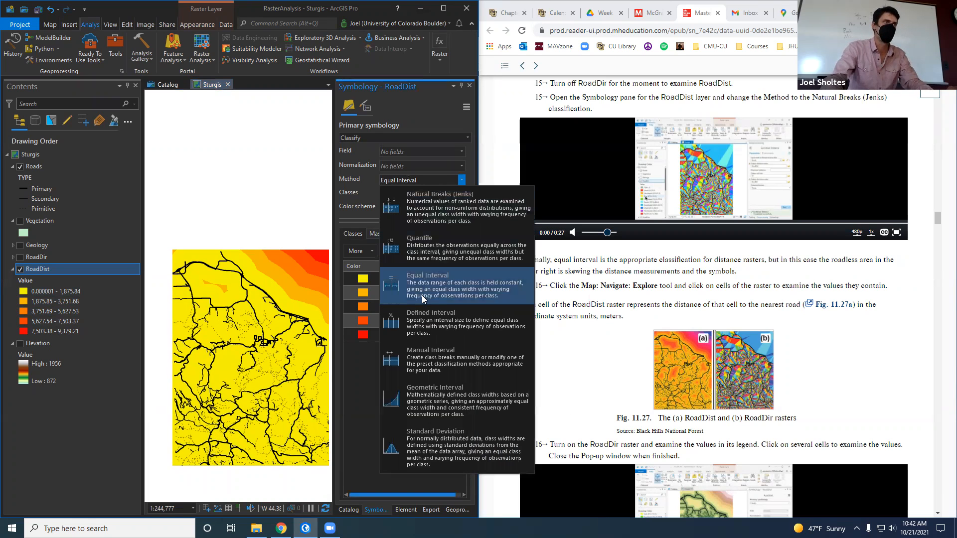
{"action": "left_click", "coordinate": [437, 262]}
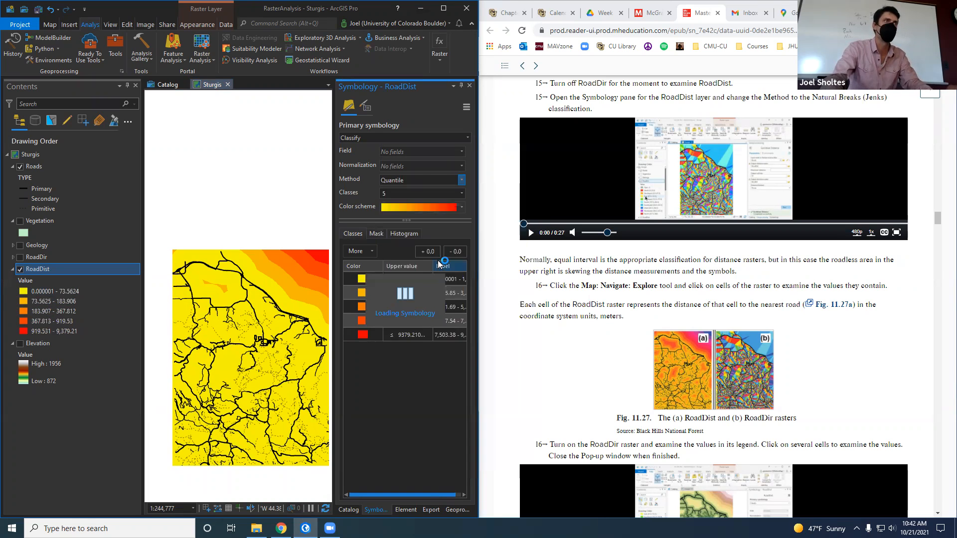
{"action": "scroll", "coordinate": [242, 392], "scroll_direction": "up", "scroll_amount": 2}
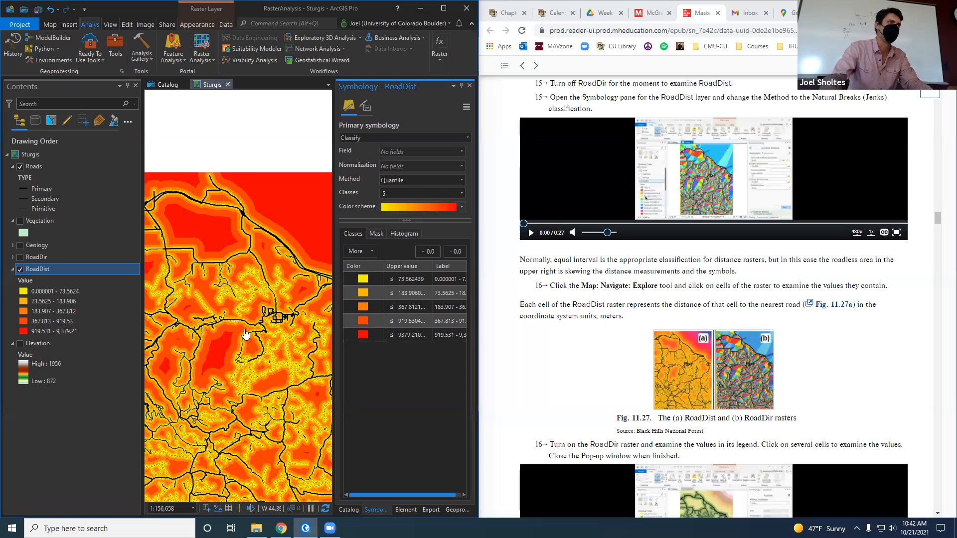
Return RoadDist's classification method to Natural Breaks (Jenks) and bring the whole raster into view.
{"action": "left_click", "coordinate": [461, 180]}
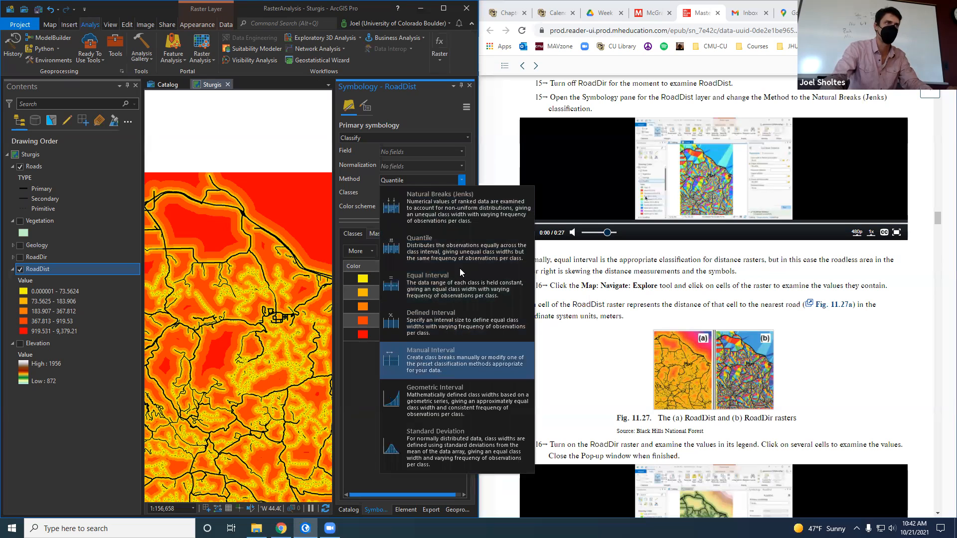
{"action": "left_click", "coordinate": [438, 196]}
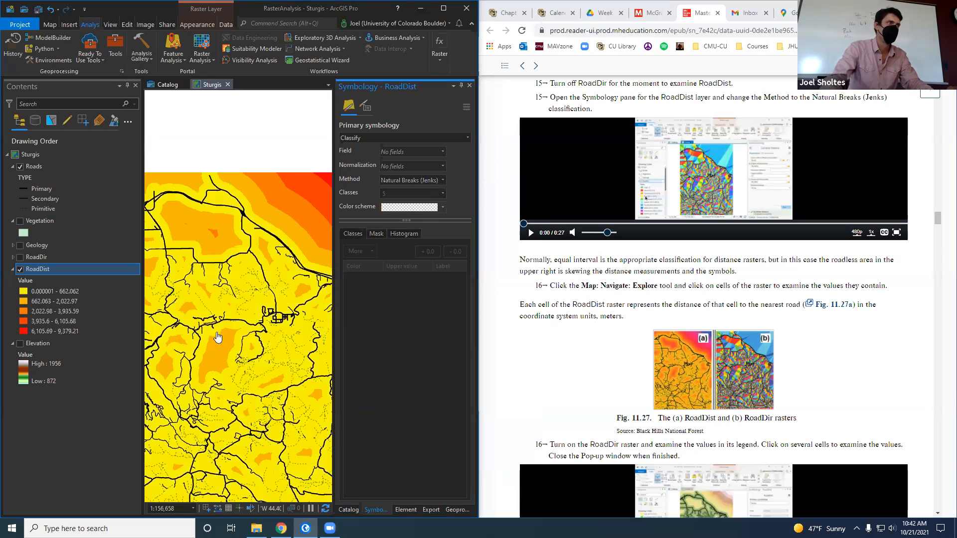
{"action": "left_click_drag", "start_coordinate": [224, 362], "coordinate": [244, 303]}
{"action": "scroll", "coordinate": [244, 303], "scroll_direction": "down", "scroll_amount": 2}
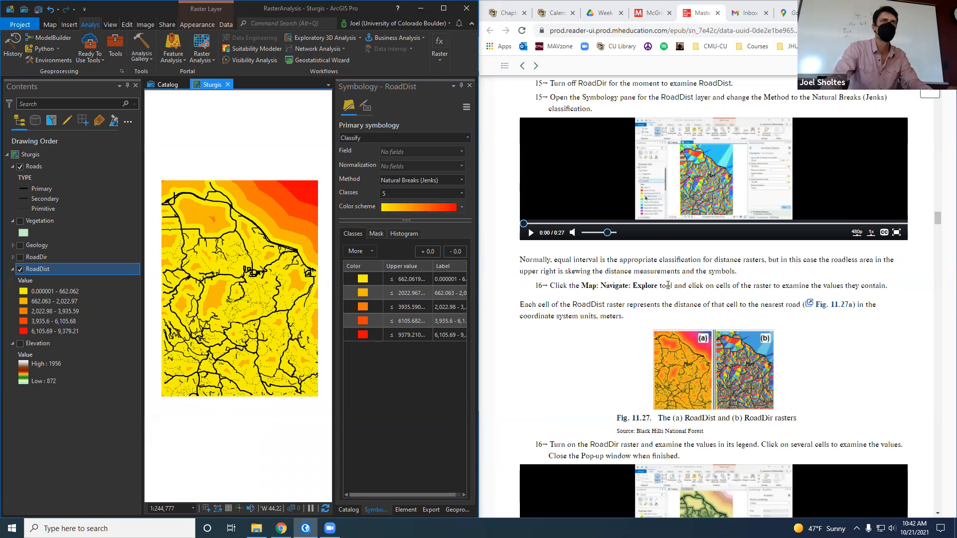
Inspect the pixel and class values of two RoadDist cells, one inside an orange patch and one elsewhere on the map.
{"action": "left_click", "coordinate": [233, 369]}
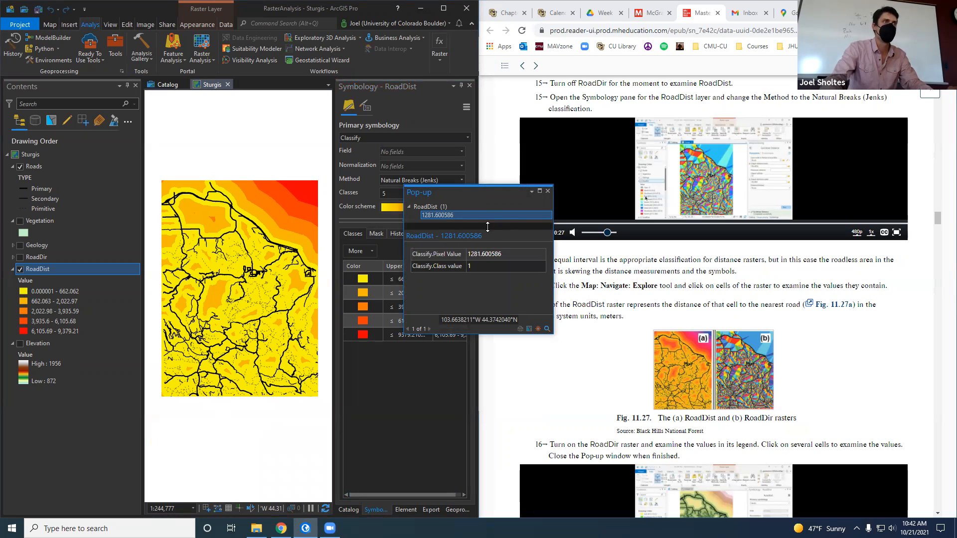
{"action": "left_click", "coordinate": [208, 285]}
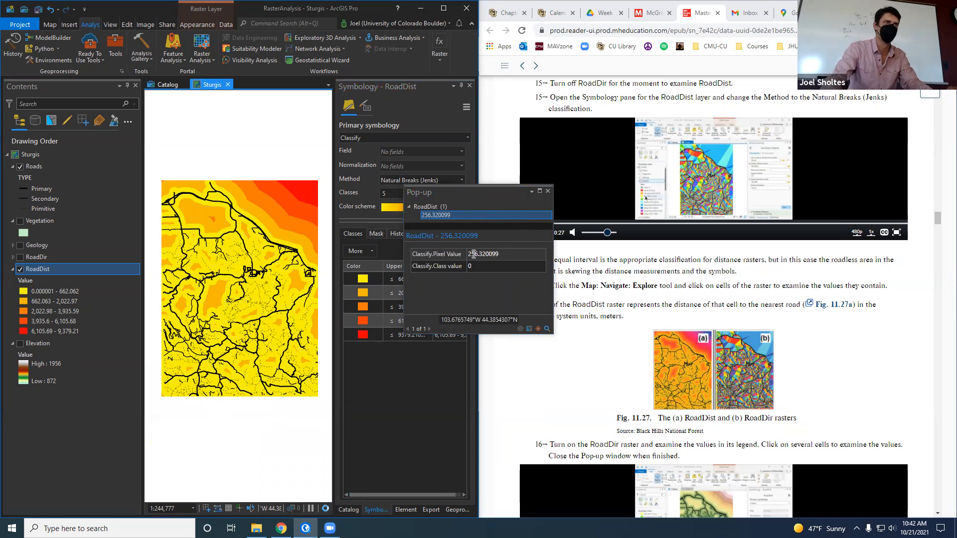
Close the pixel value pop-up, hide RoadDist and display the RoadDir raster to examine its direction classes.
{"action": "left_click", "coordinate": [547, 192]}
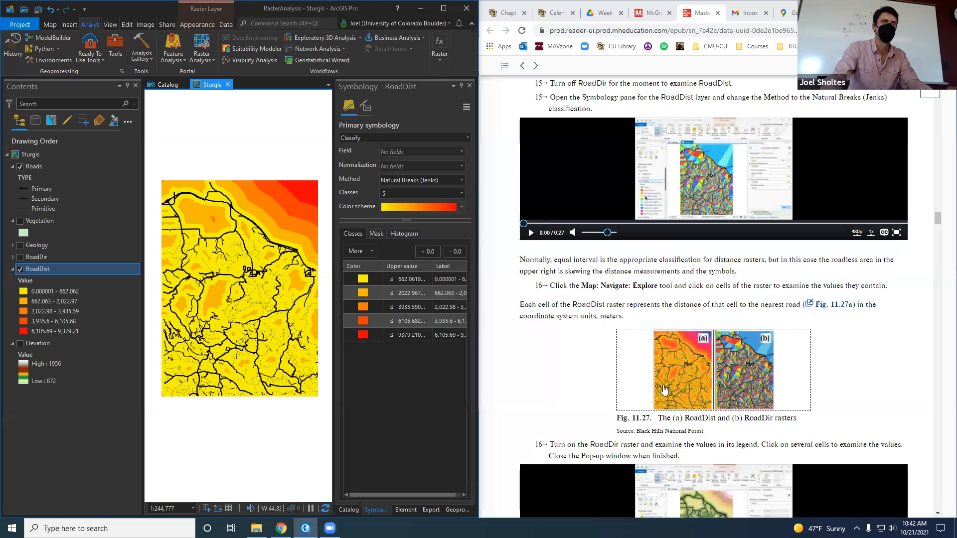
{"action": "scroll", "coordinate": [588, 375], "scroll_direction": "down", "scroll_amount": 4}
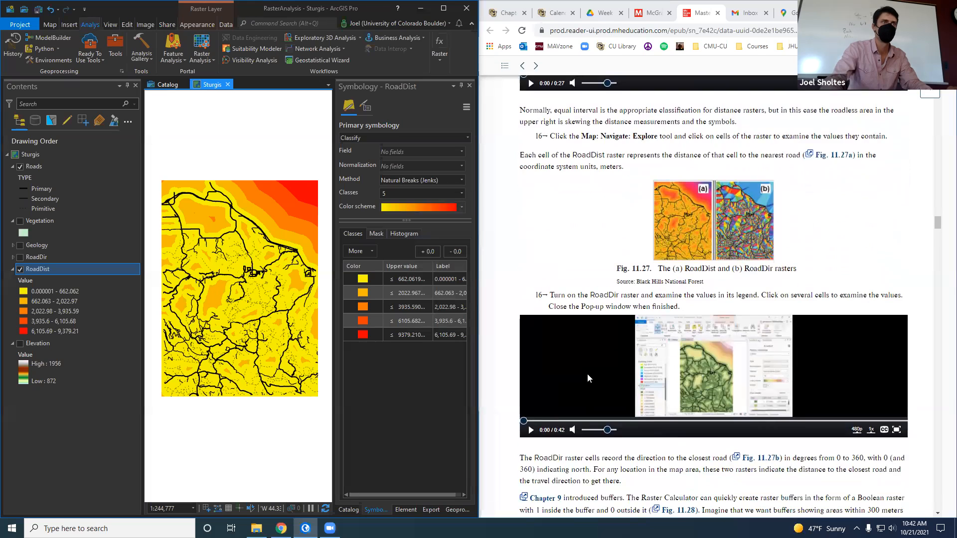
{"action": "scroll", "coordinate": [589, 374], "scroll_direction": "down", "scroll_amount": 1}
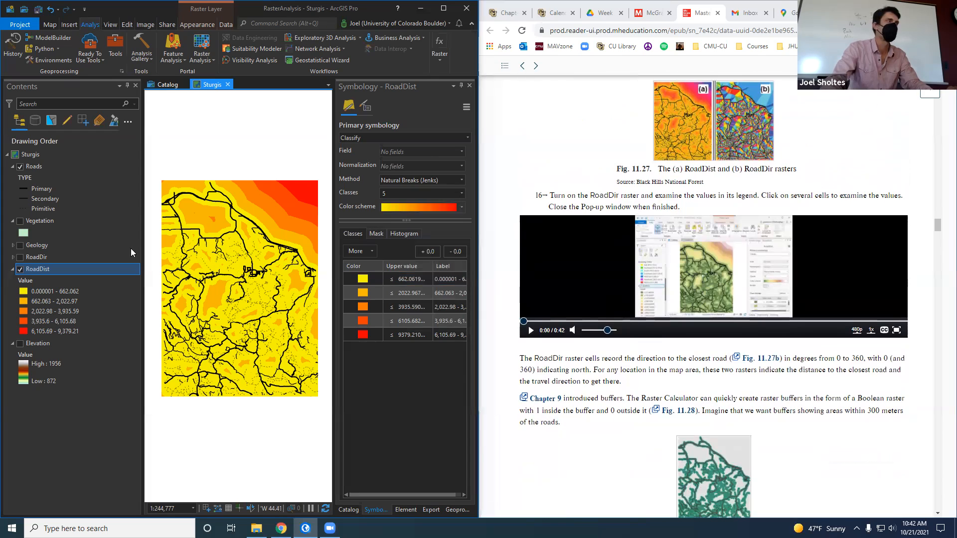
{"action": "left_click", "coordinate": [19, 269]}
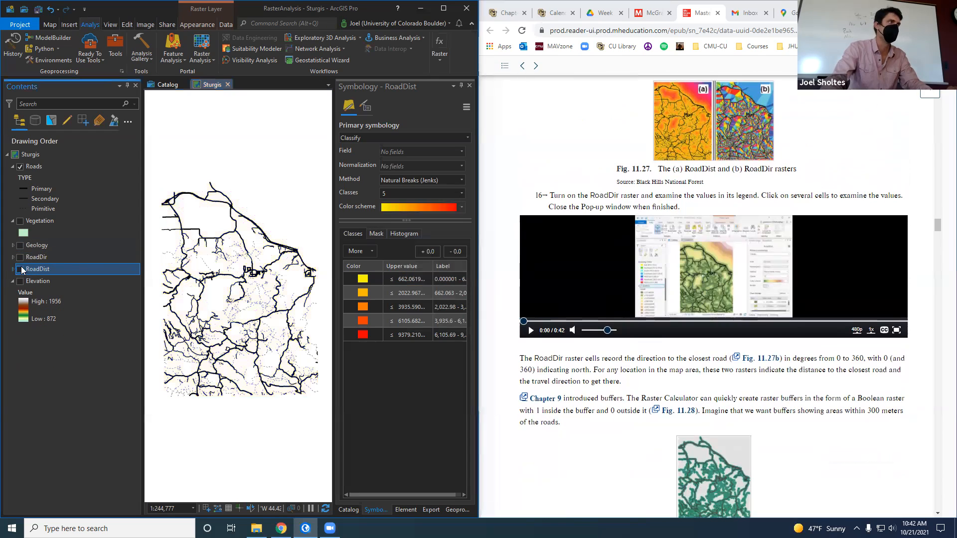
{"action": "left_click", "coordinate": [20, 258]}
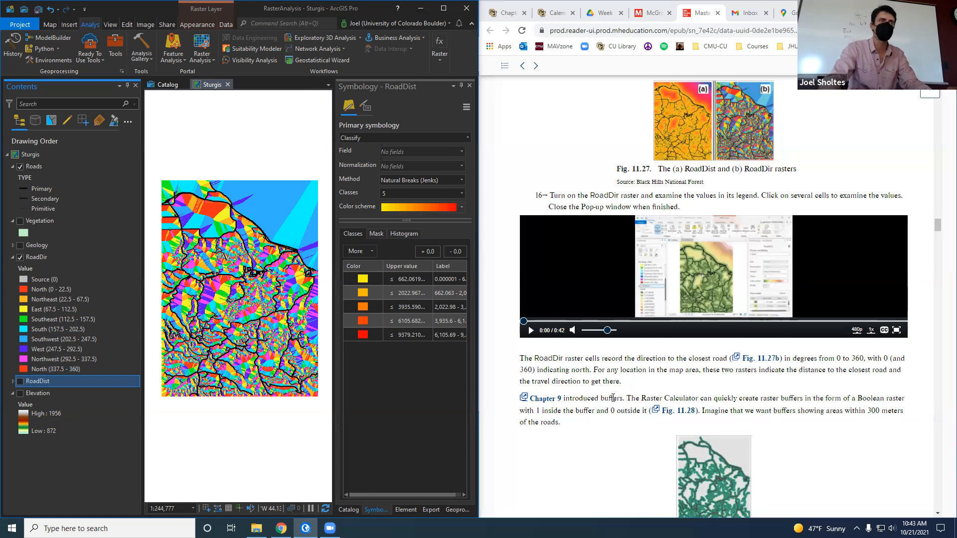
Find the Raster Calculator among the geoprocessing tools and open its Image Analyst version.
{"action": "scroll", "coordinate": [613, 397], "scroll_direction": "down", "scroll_amount": 1}
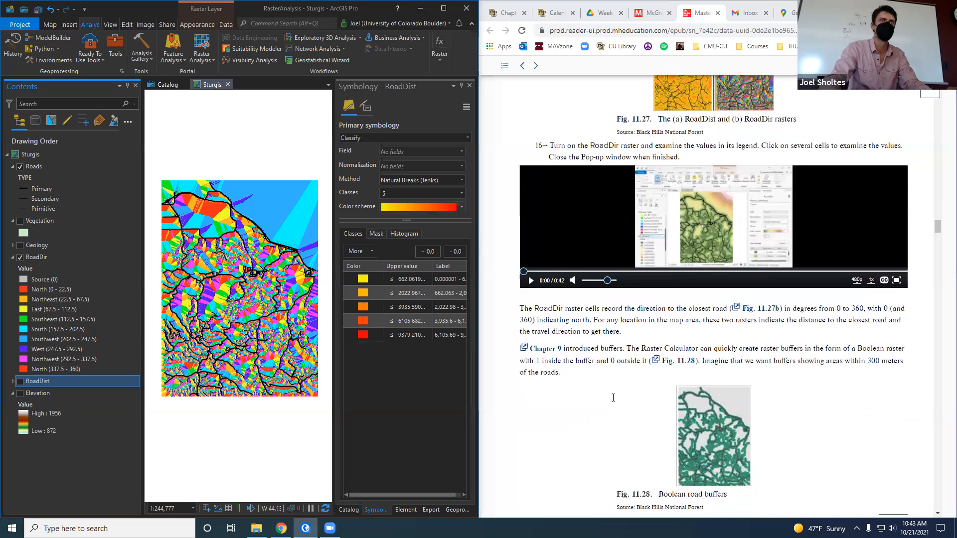
{"action": "scroll", "coordinate": [613, 397], "scroll_direction": "down", "scroll_amount": 3}
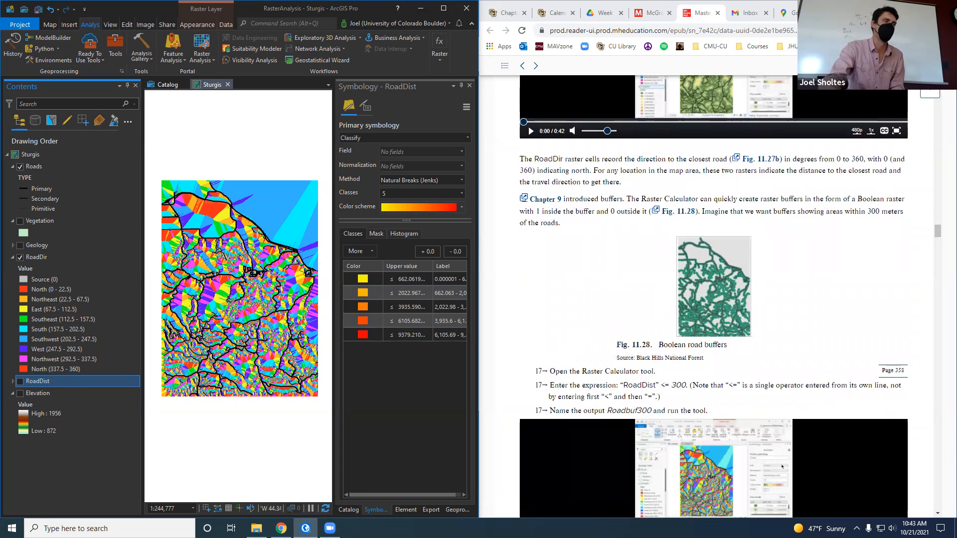
{"action": "left_click", "coordinate": [349, 510]}
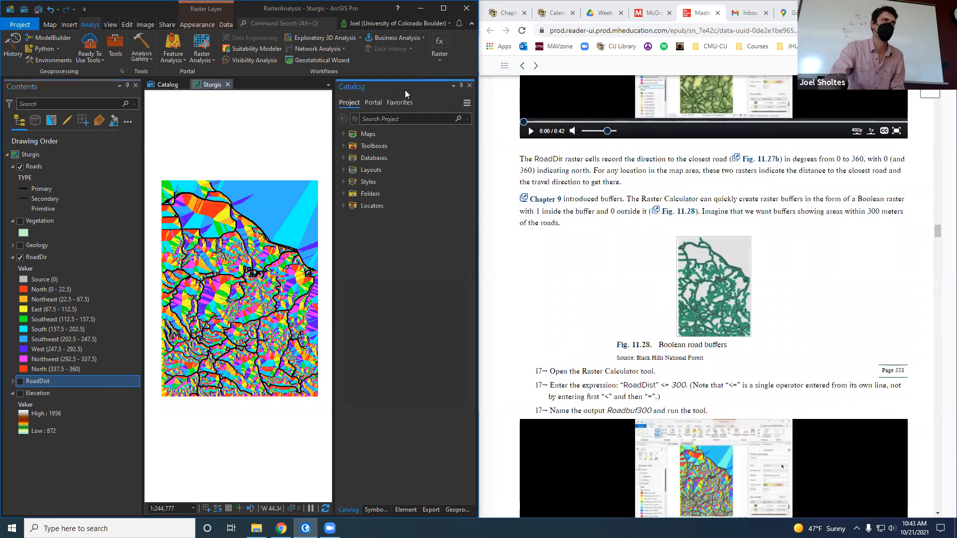
{"action": "left_click", "coordinate": [454, 510]}
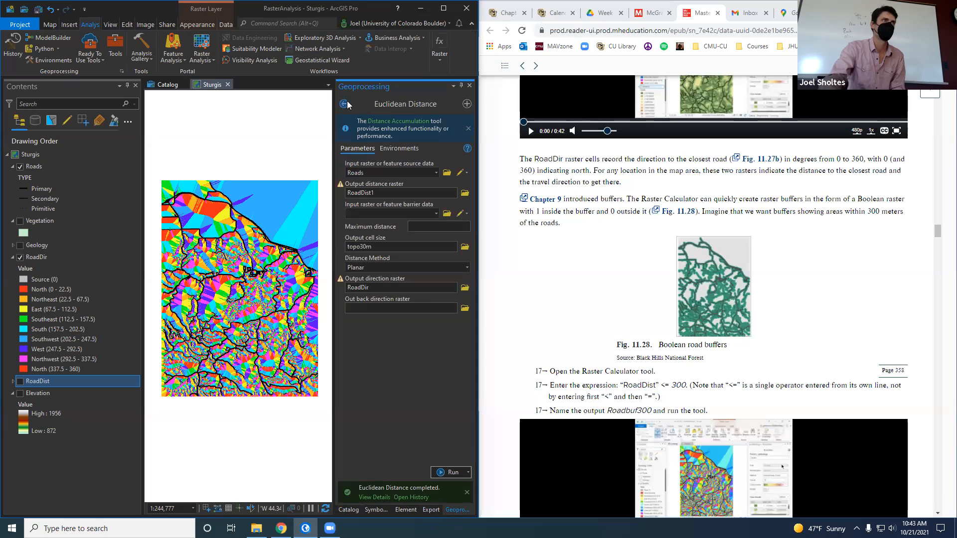
{"action": "left_click", "coordinate": [344, 101]}
{"action": "key", "text": "ctrl+a"}
{"action": "type", "text": "raster"}
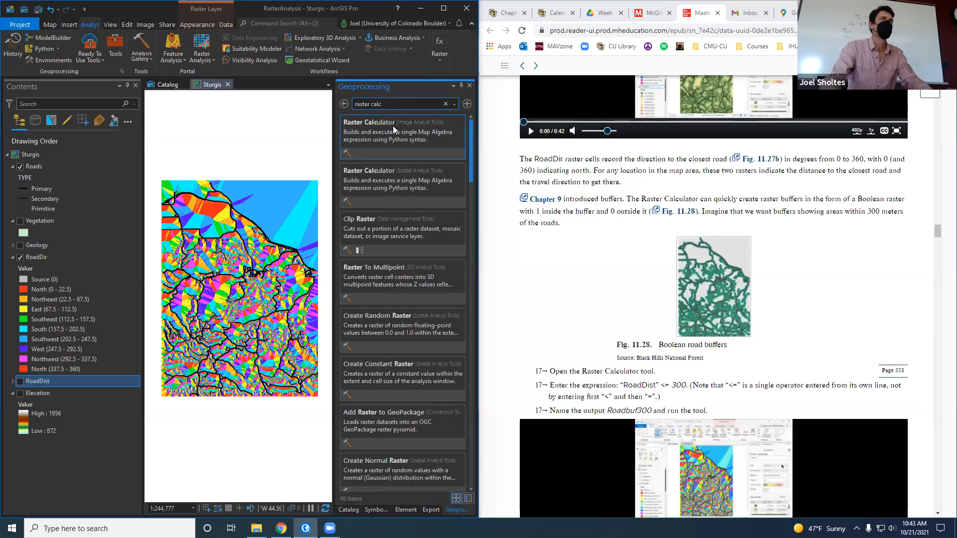
{"action": "left_click", "coordinate": [393, 126]}
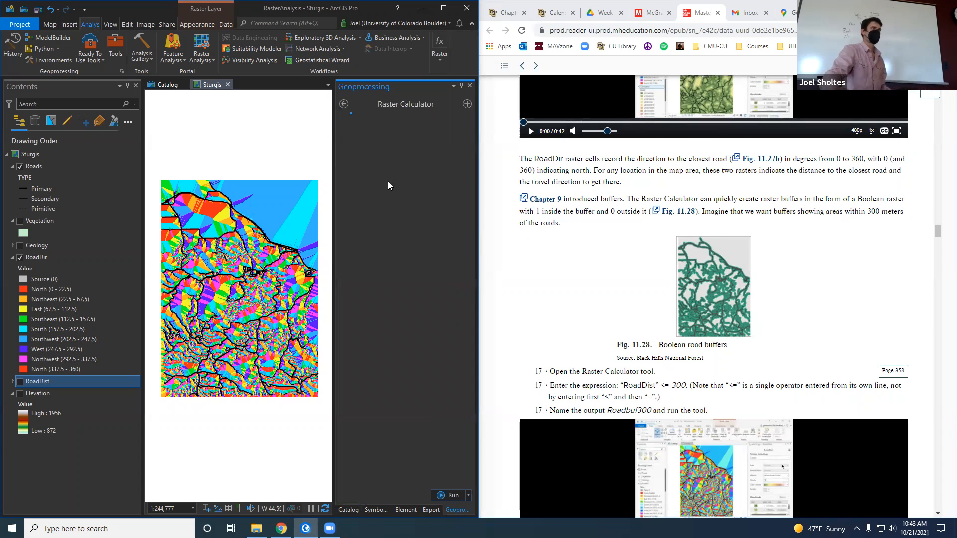
Hide the RoadDir raster and display RoadDist on the map again.
{"action": "left_click", "coordinate": [19, 256]}
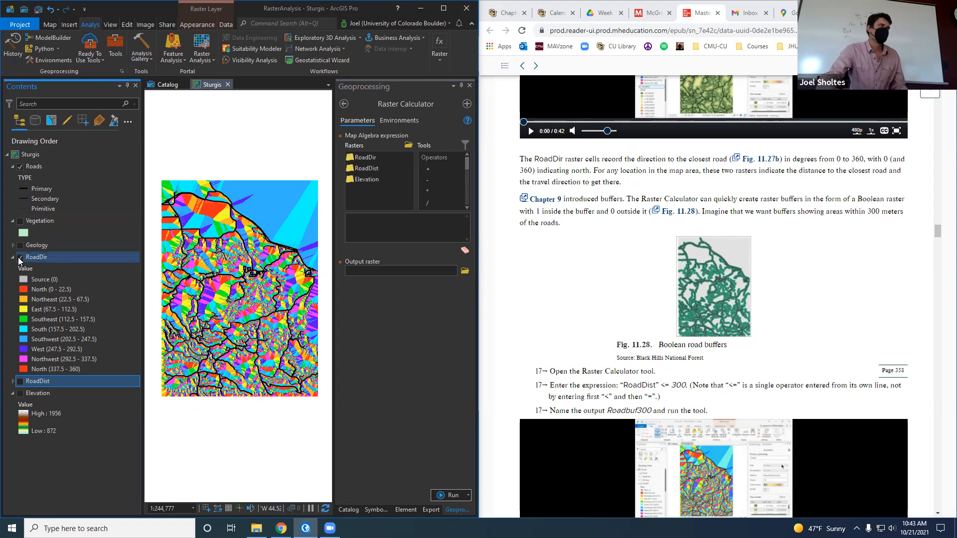
{"action": "left_click", "coordinate": [20, 259]}
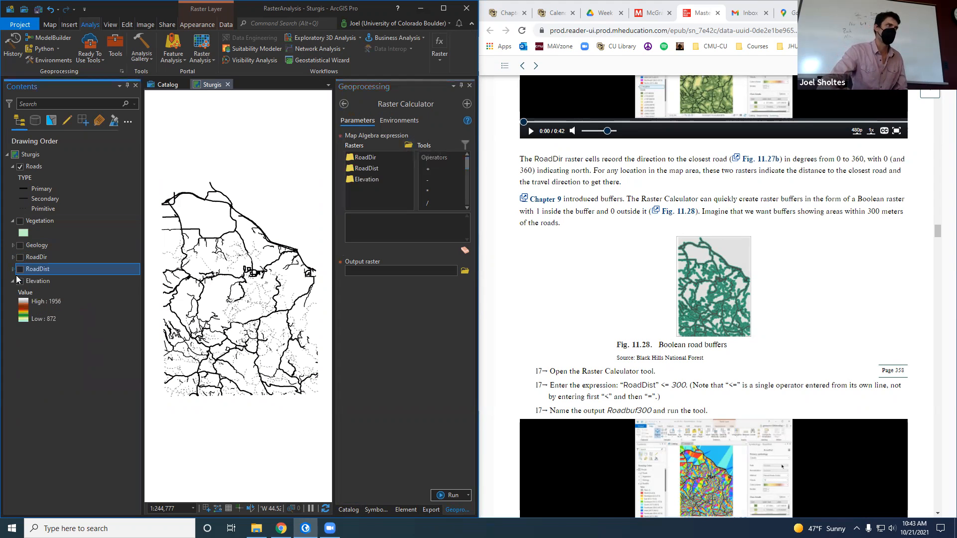
{"action": "left_click", "coordinate": [20, 270]}
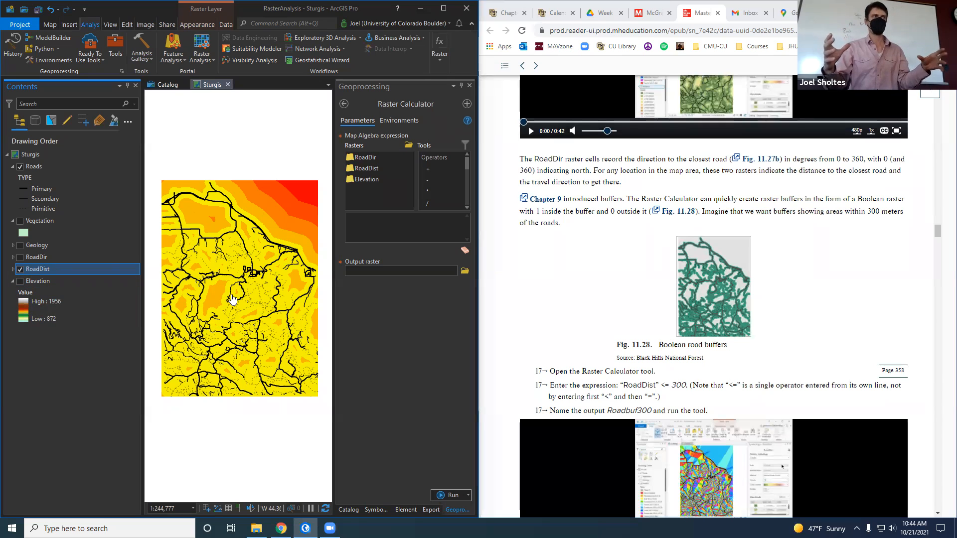
Turn on Elevation and compare its cells with RoadDist's at close range by repeatedly switching RoadDist off and on.
{"action": "left_click", "coordinate": [20, 282]}
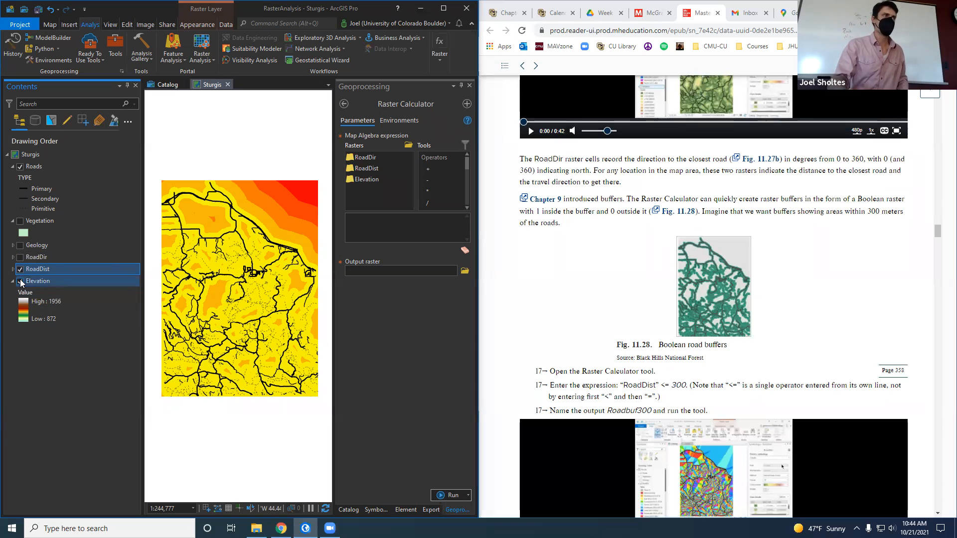
{"action": "left_click", "coordinate": [20, 270]}
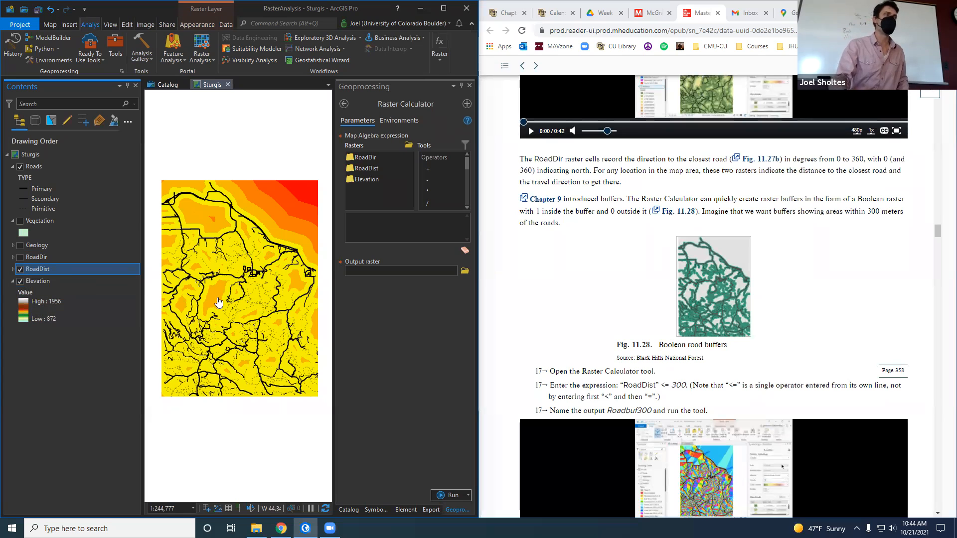
{"action": "scroll", "coordinate": [210, 324], "scroll_direction": "up", "scroll_amount": 10}
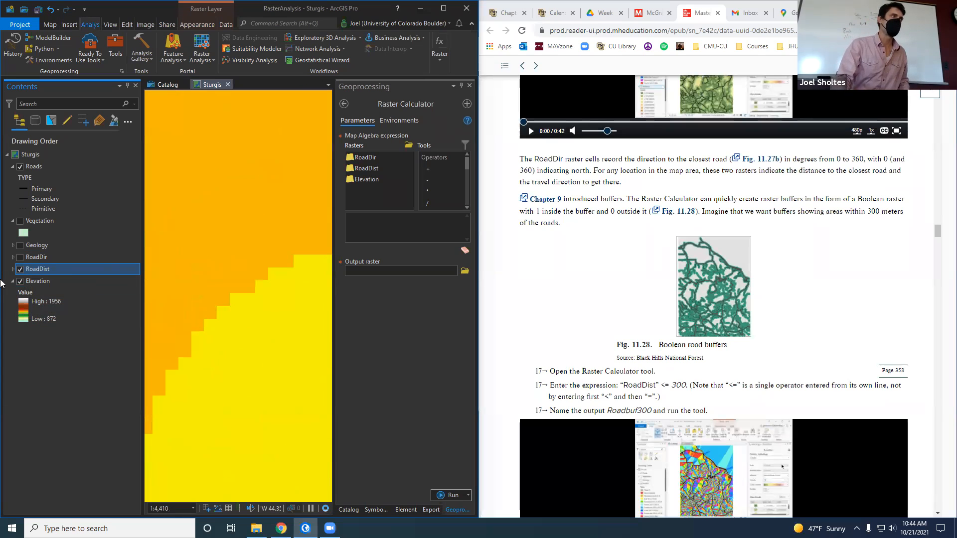
{"action": "left_click", "coordinate": [20, 270]}
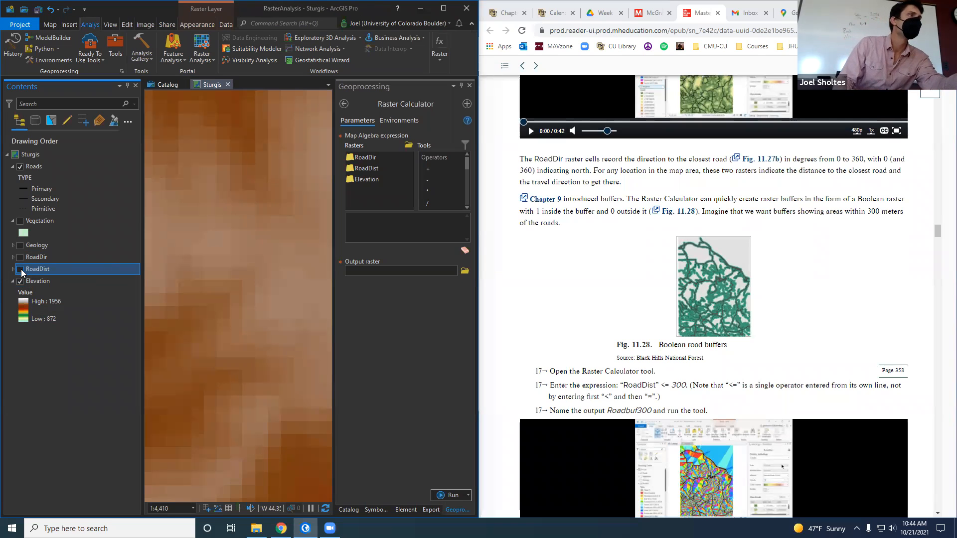
{"action": "left_click", "coordinate": [20, 271]}
{"action": "left_click", "coordinate": [21, 271]}
{"action": "left_click", "coordinate": [20, 270]}
{"action": "left_click", "coordinate": [20, 271]}
{"action": "left_click", "coordinate": [20, 270]}
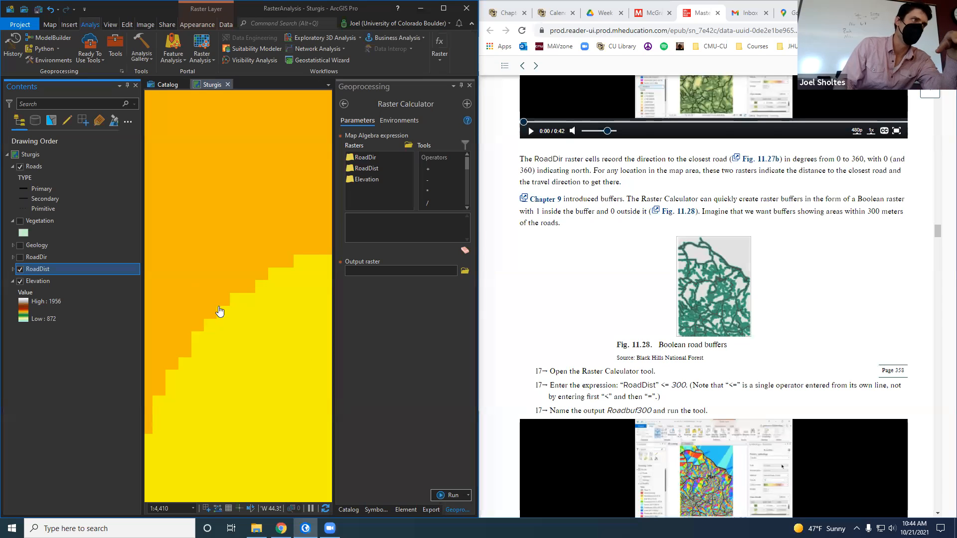
{"action": "left_click", "coordinate": [21, 270]}
{"action": "left_click", "coordinate": [20, 270]}
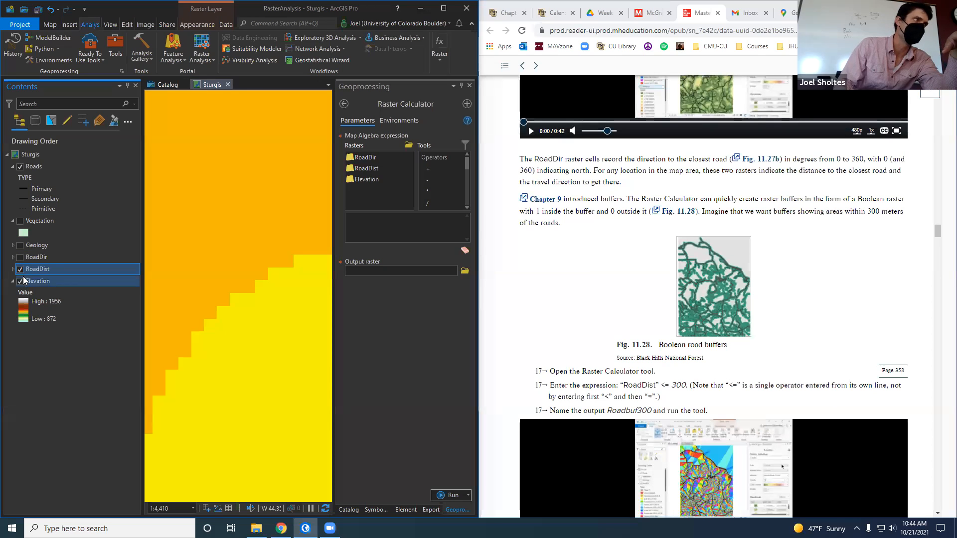
Turn off the Elevation layer and collapse its legend, keeping RoadDist displayed.
{"action": "scroll", "coordinate": [234, 354], "scroll_direction": "down", "scroll_amount": 10}
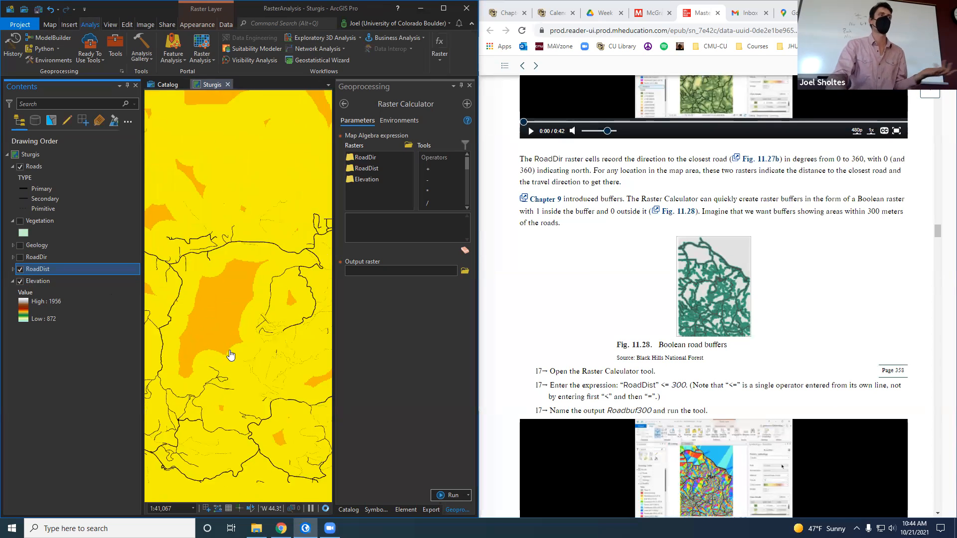
{"action": "left_click", "coordinate": [22, 282]}
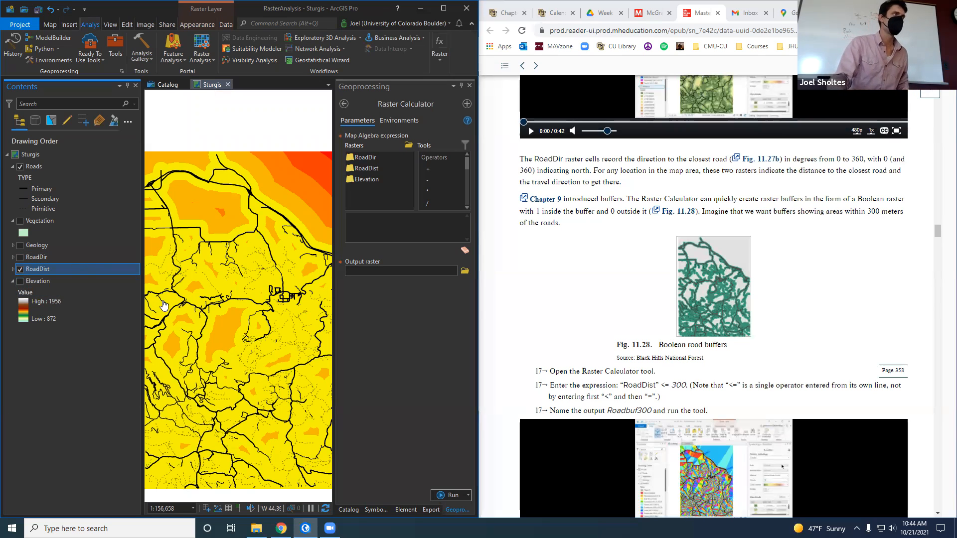
{"action": "left_click", "coordinate": [13, 281]}
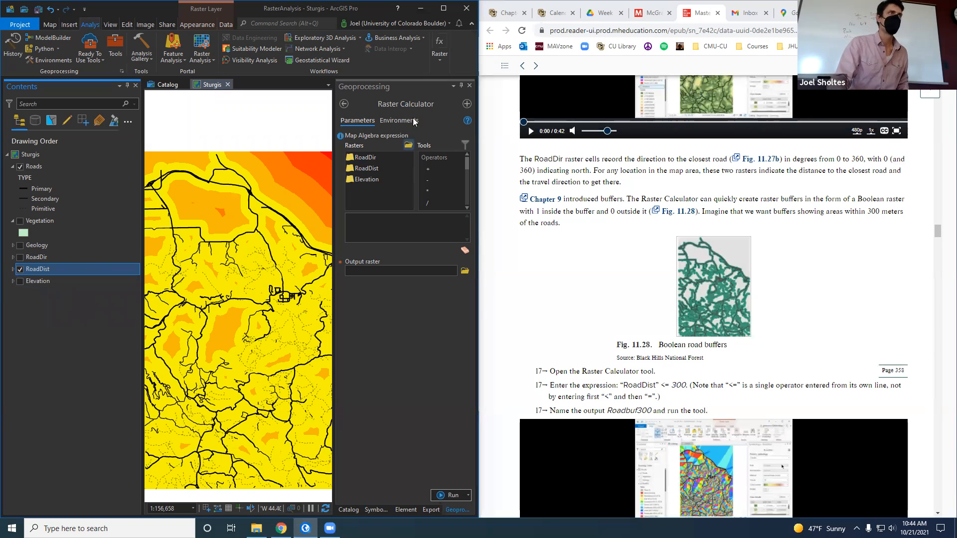
Enter the map algebra expression "RoadDist" <= 300 in the Raster Calculator.
{"action": "left_click", "coordinate": [638, 274]}
{"action": "scroll", "coordinate": [633, 284], "scroll_direction": "down", "scroll_amount": 1}
{"action": "scroll", "coordinate": [588, 317], "scroll_direction": "up", "scroll_amount": 2}
{"action": "scroll", "coordinate": [590, 318], "scroll_direction": "down", "scroll_amount": 4}
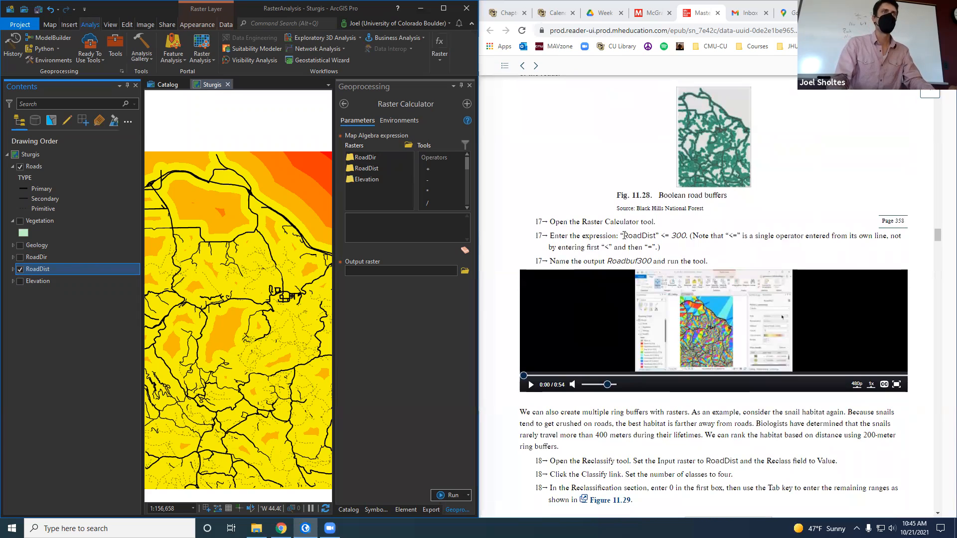
{"action": "left_click", "coordinate": [407, 225]}
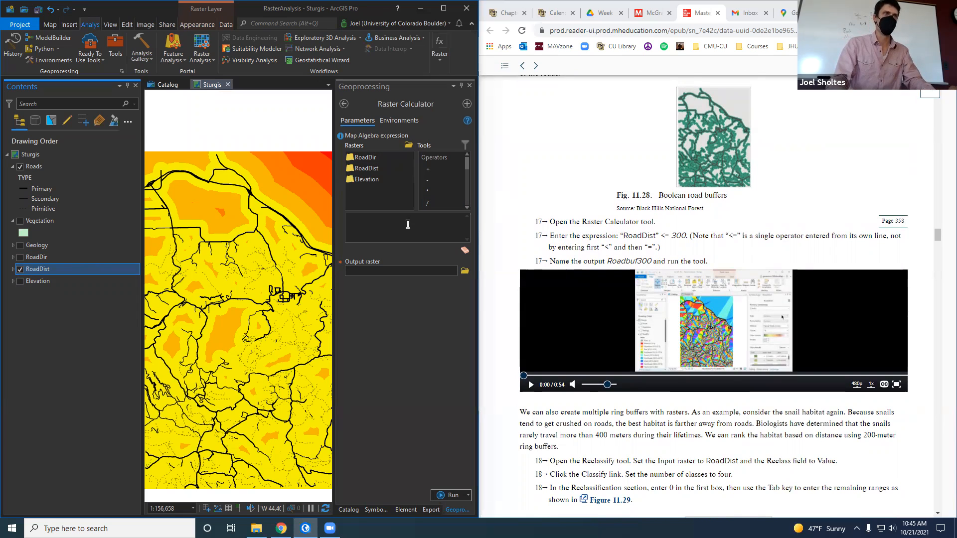
{"action": "left_click", "coordinate": [369, 168]}
{"action": "double_click", "coordinate": [369, 167]}
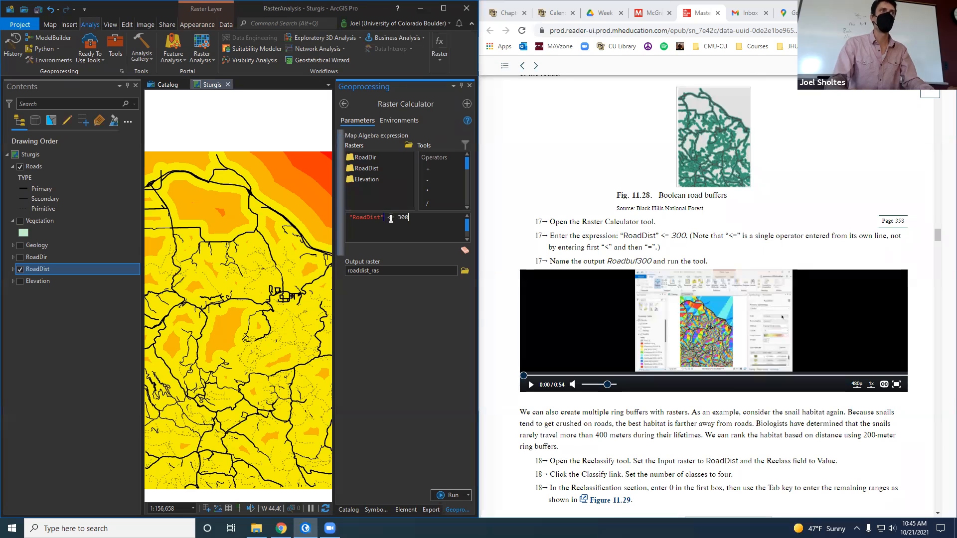
{"action": "left_click_drag", "start_coordinate": [467, 163], "coordinate": [468, 169]}
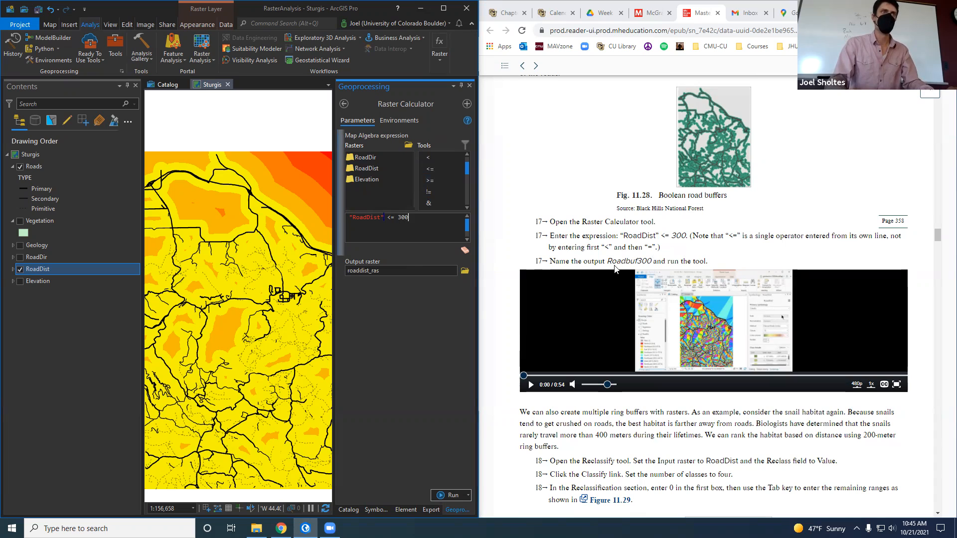
Replace the default output raster path with Roadbuf300 and run the Raster Calculator.
{"action": "left_click", "coordinate": [403, 270]}
{"action": "double_click", "coordinate": [423, 271]}
{"action": "key", "text": "BackSpace"}
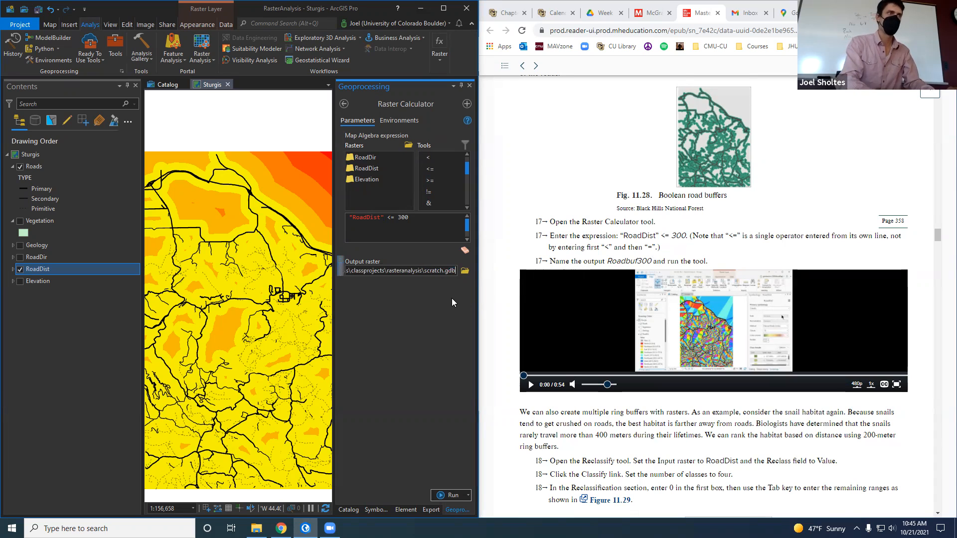
{"action": "key", "text": "BackSpace"}
{"action": "key", "text": "BackSpace"}
{"action": "key", "text": "BackSpace"}
{"action": "key", "text": "BackSpace"}
{"action": "key", "text": "BackSpace"}
{"action": "key", "text": "BackSpace"}
{"action": "key", "text": "BackSpace"}
{"action": "key", "text": "BackSpace"}
{"action": "key", "text": "BackSpace"}
{"action": "key", "text": "BackSpace"}
{"action": "key", "text": "BackSpace"}
{"action": "key", "text": "BackSpace"}
{"action": "key", "text": "BackSpace"}
{"action": "key", "text": "BackSpace"}
{"action": "key", "text": "BackSpace"}
{"action": "key", "text": "BackSpace"}
{"action": "key", "text": "BackSpace"}
{"action": "key", "text": "BackSpace"}
{"action": "key", "text": "BackSpace"}
{"action": "key", "text": "BackSpace"}
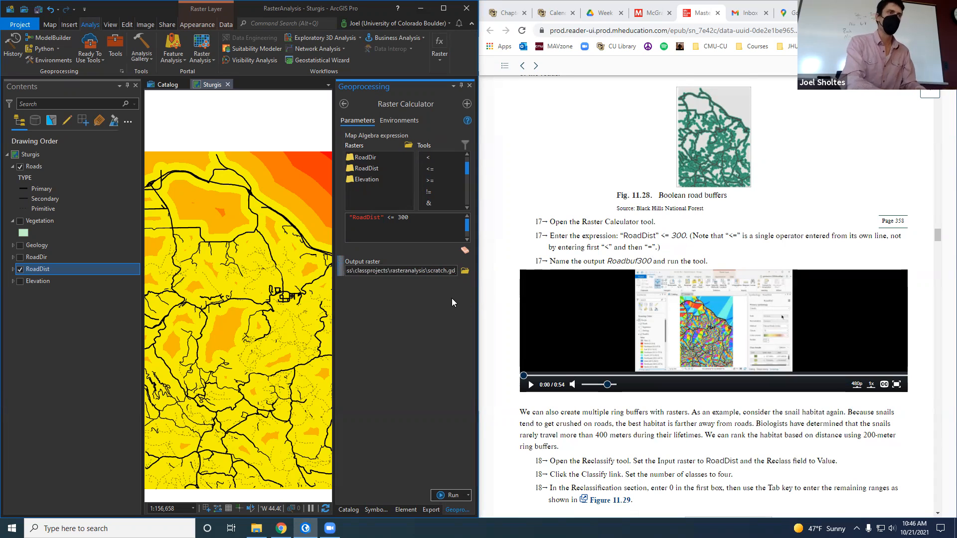
{"action": "key", "text": "BackSpace"}
{"action": "key", "text": "BackSpace"}
{"action": "key", "text": "BackSpace"}
{"action": "key", "text": "BackSpace"}
{"action": "key", "text": "BackSpace"}
{"action": "key", "text": "BackSpace"}
{"action": "key", "text": "BackSpace"}
{"action": "key", "text": "BackSpace"}
{"action": "key", "text": "BackSpace"}
{"action": "key", "text": "BackSpace"}
{"action": "key", "text": "BackSpace"}
{"action": "key", "text": "BackSpace"}
{"action": "key", "text": "BackSpace"}
{"action": "key", "text": "BackSpace"}
{"action": "key", "text": "BackSpace"}
{"action": "key", "text": "BackSpace"}
{"action": "key", "text": "BackSpace"}
{"action": "key", "text": "BackSpace"}
{"action": "key", "text": "BackSpace"}
{"action": "key", "text": "BackSpace"}
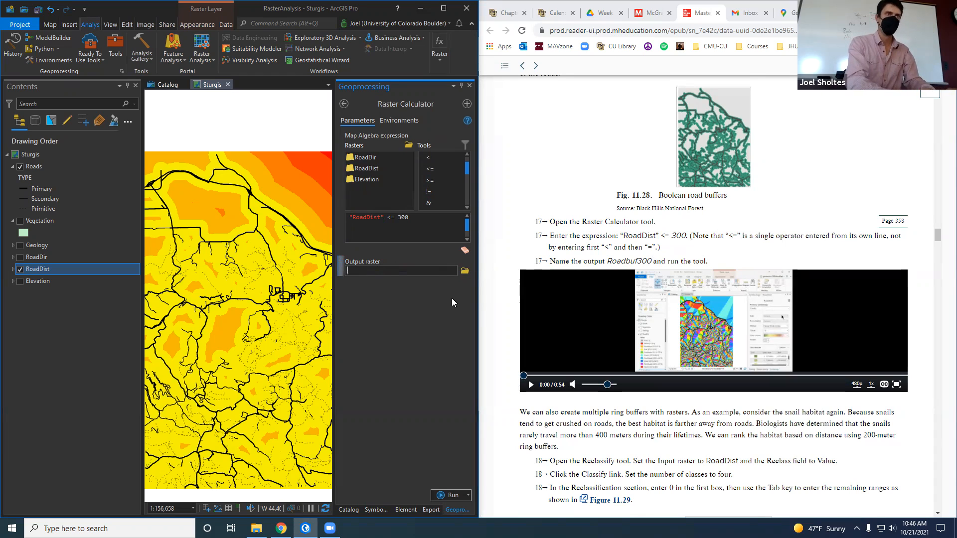
{"action": "type", "text": "Ro"}
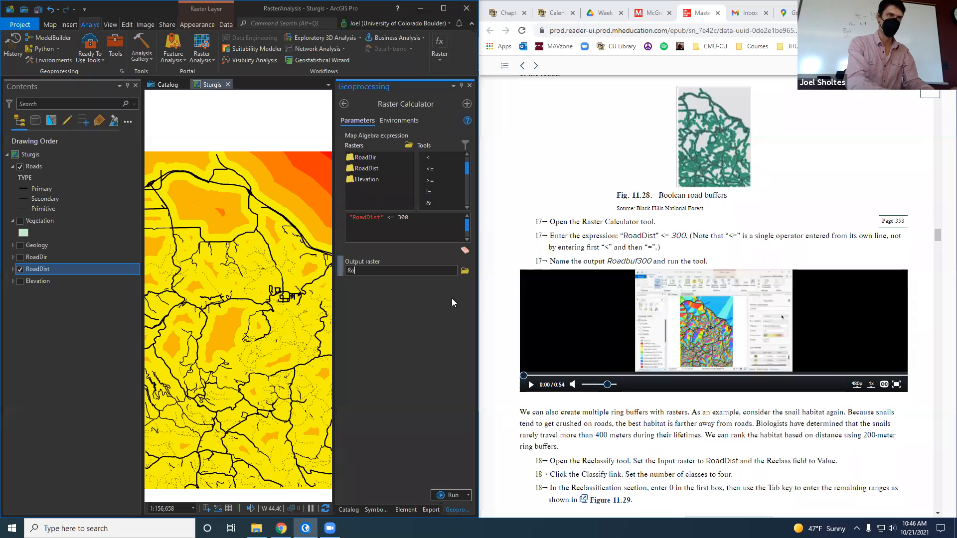
{"action": "type", "text": "adbuf300"}
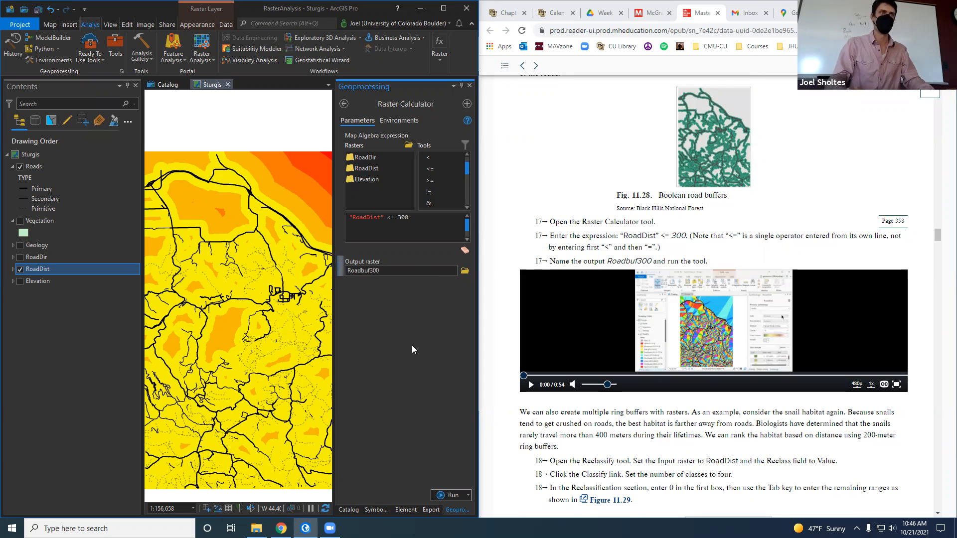
{"action": "left_click", "coordinate": [446, 496]}
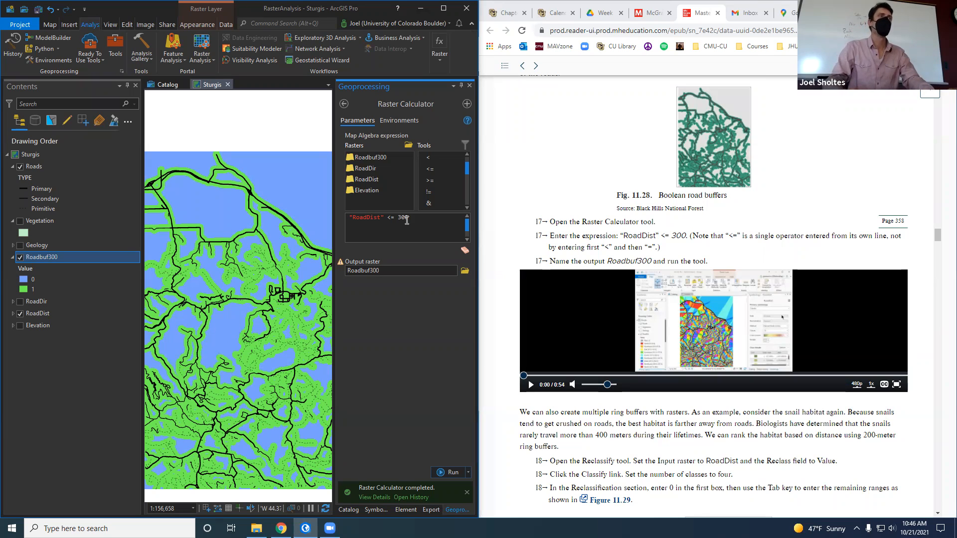
Read the tutorial's section on ranking snail habitat by road distance with 200-meter ring buffers and the Reclassify tool.
{"action": "left_click", "coordinate": [426, 219]}
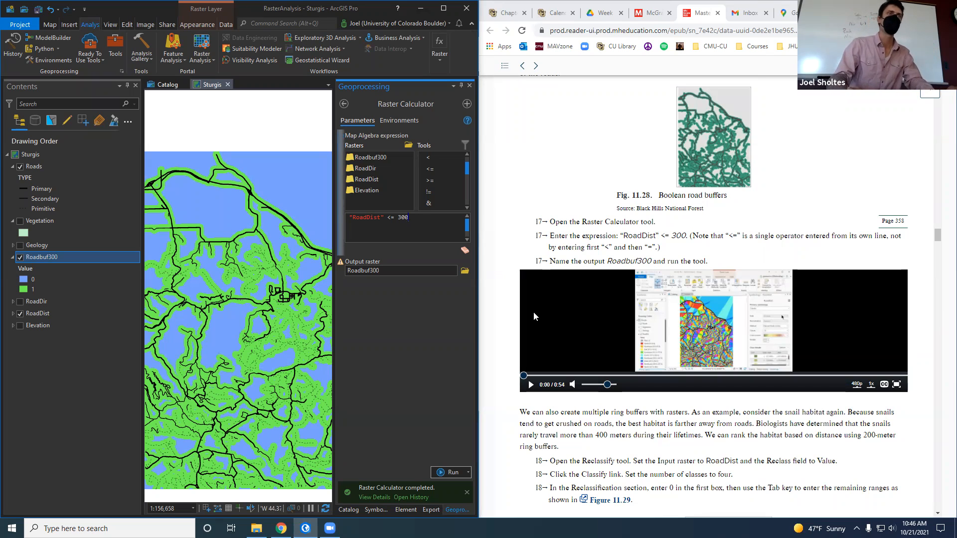
{"action": "scroll", "coordinate": [653, 422], "scroll_direction": "down", "scroll_amount": 4}
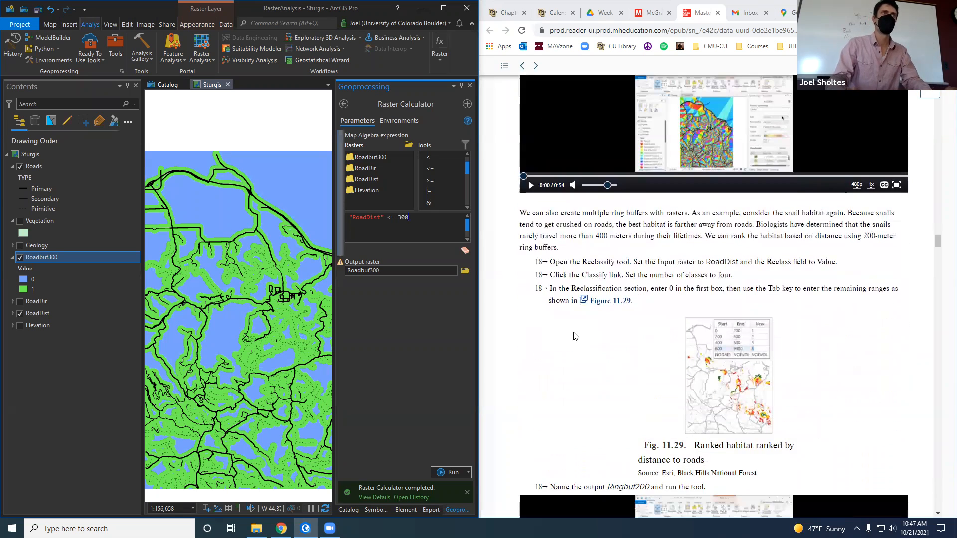
{"action": "scroll", "coordinate": [669, 221], "scroll_direction": "down", "scroll_amount": 1}
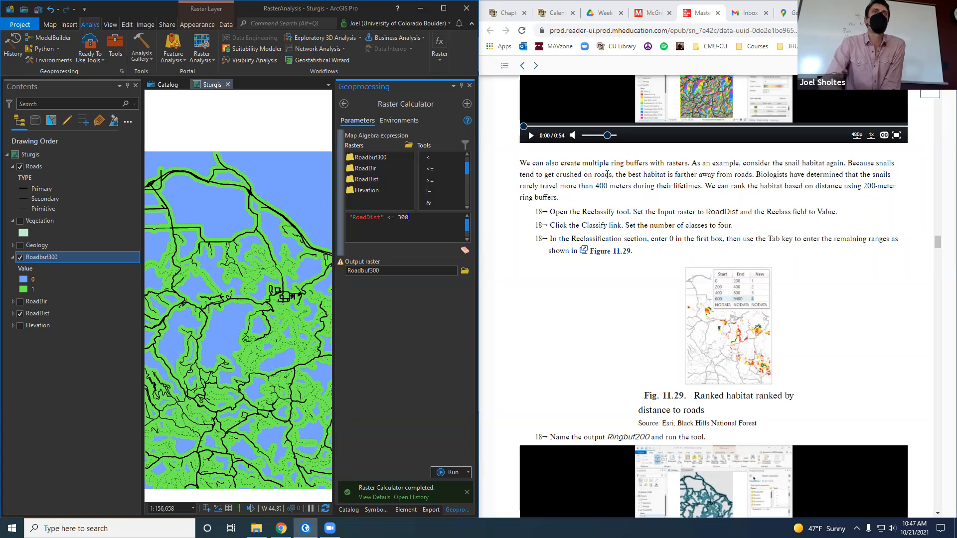
{"action": "left_click_drag", "start_coordinate": [561, 186], "coordinate": [703, 187]}
{"action": "left_click", "coordinate": [766, 203]}
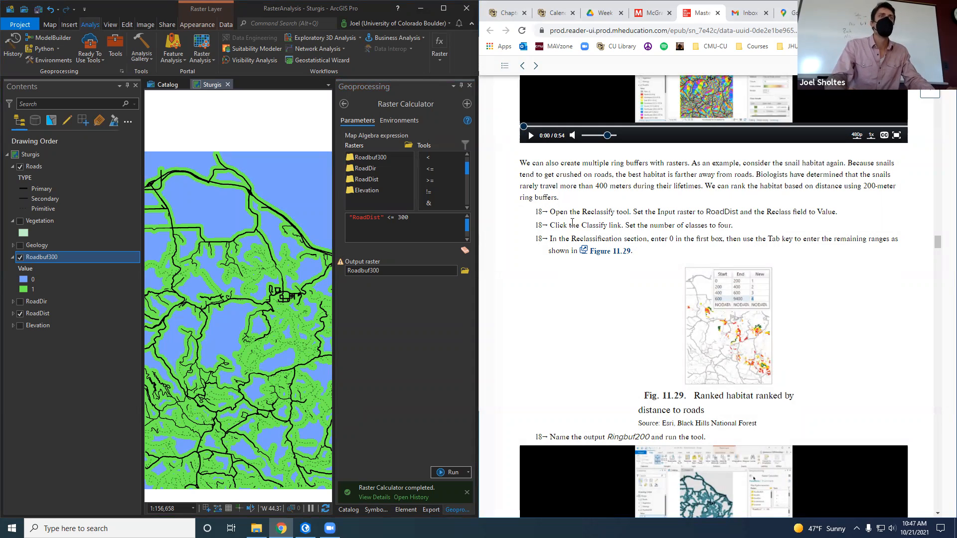
{"action": "scroll", "coordinate": [572, 223], "scroll_direction": "down", "scroll_amount": 1}
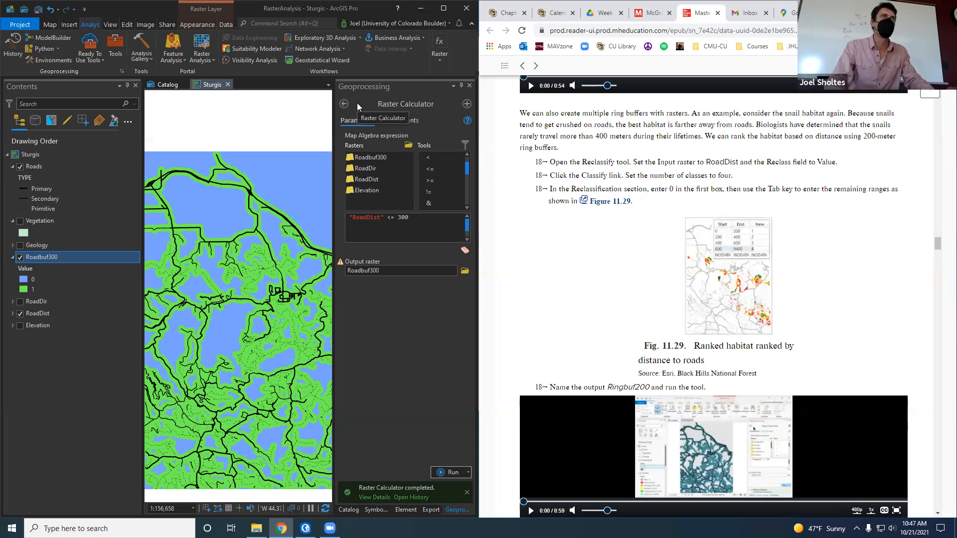
Search the geoprocessing tools for reclassify and open the 3D Analyst version of the Reclassify tool.
{"action": "left_click", "coordinate": [344, 104]}
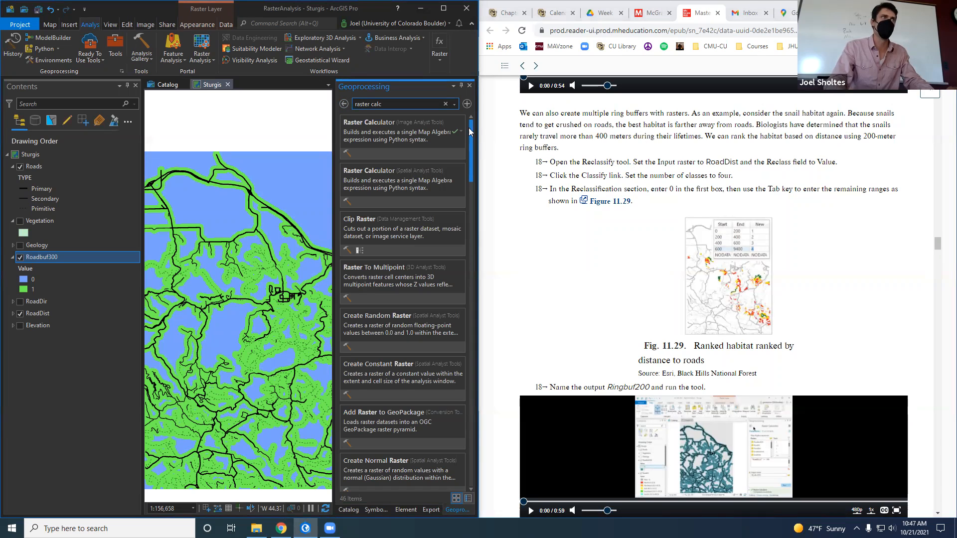
{"action": "left_click_drag", "start_coordinate": [385, 104], "coordinate": [282, 100]}
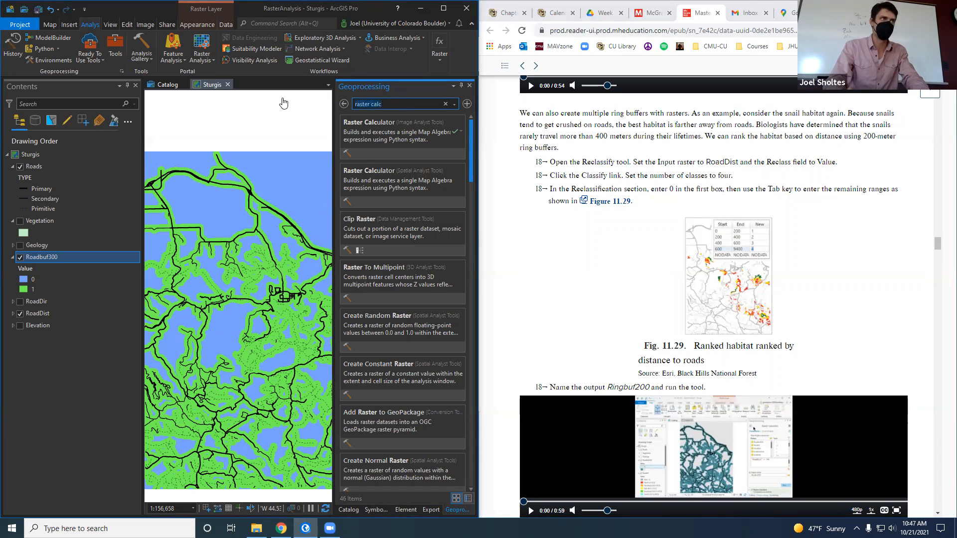
{"action": "key", "text": "BackSpace"}
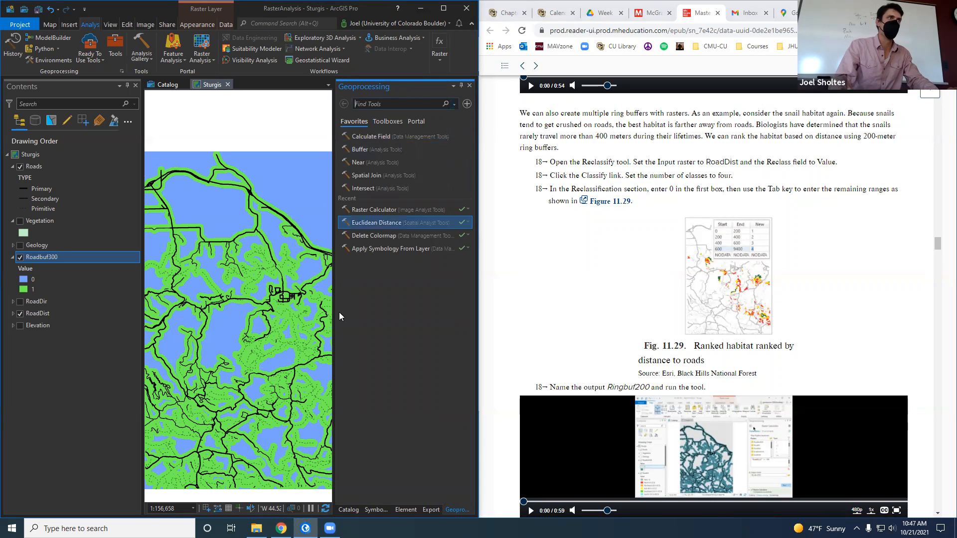
{"action": "left_click", "coordinate": [353, 510]}
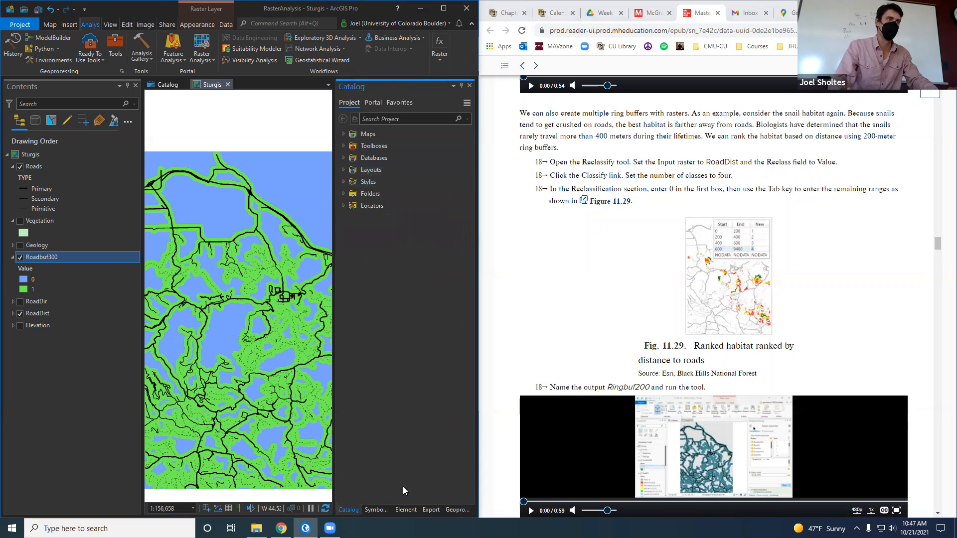
{"action": "left_click", "coordinate": [457, 510]}
{"action": "type", "text": "re"}
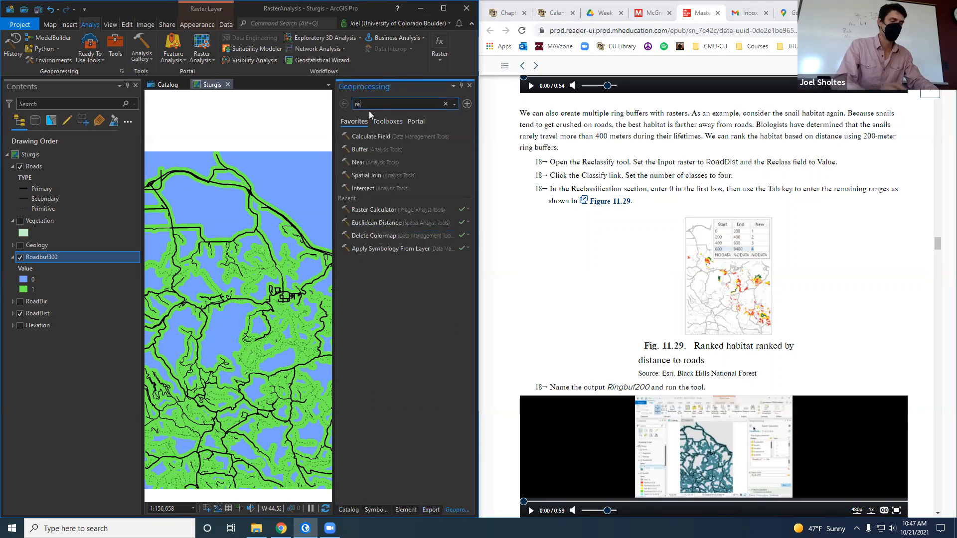
{"action": "type", "text": "classify"}
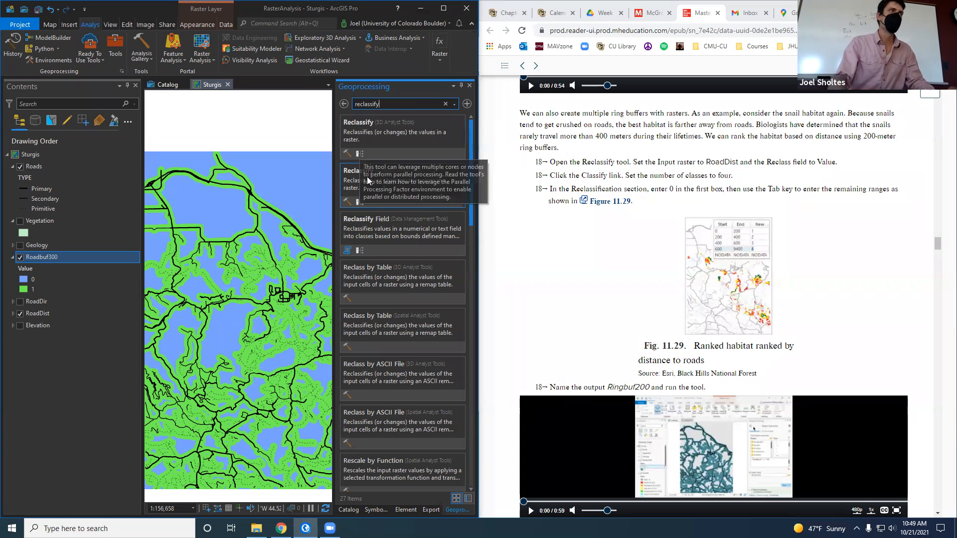
{"action": "left_click", "coordinate": [404, 182]}
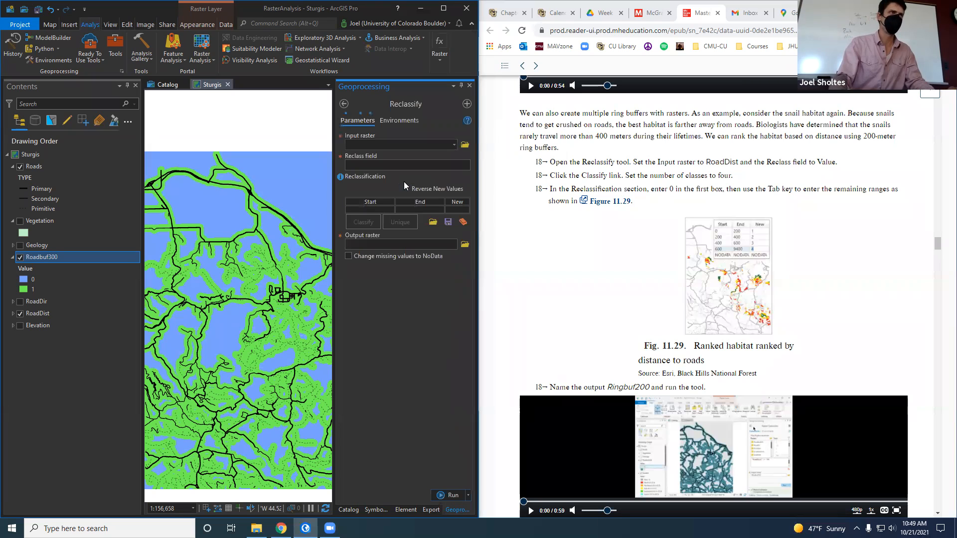
{"action": "left_click", "coordinate": [345, 106]}
{"action": "left_click", "coordinate": [380, 129]}
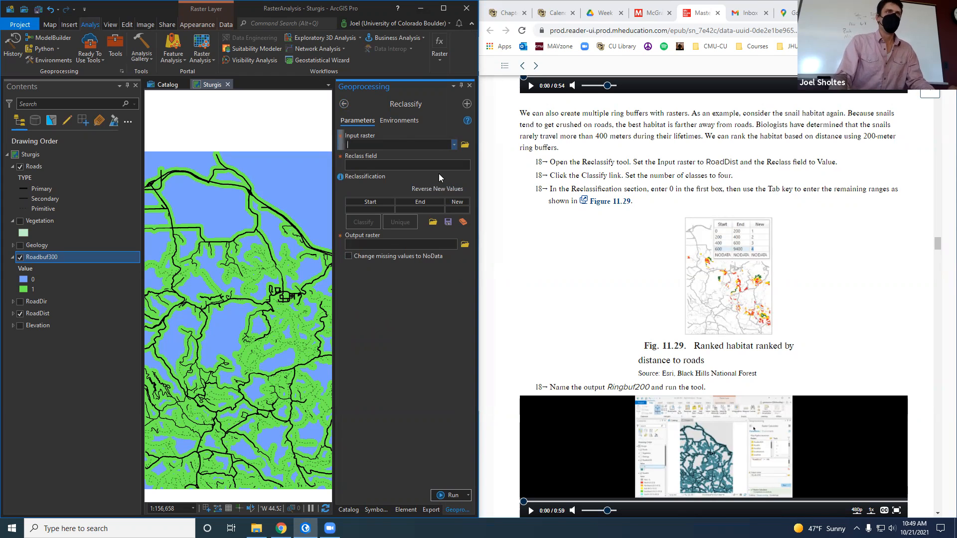
Set RoadDist as the Reclassify input raster, with VALUE as the reclass field.
{"action": "left_click", "coordinate": [453, 144]}
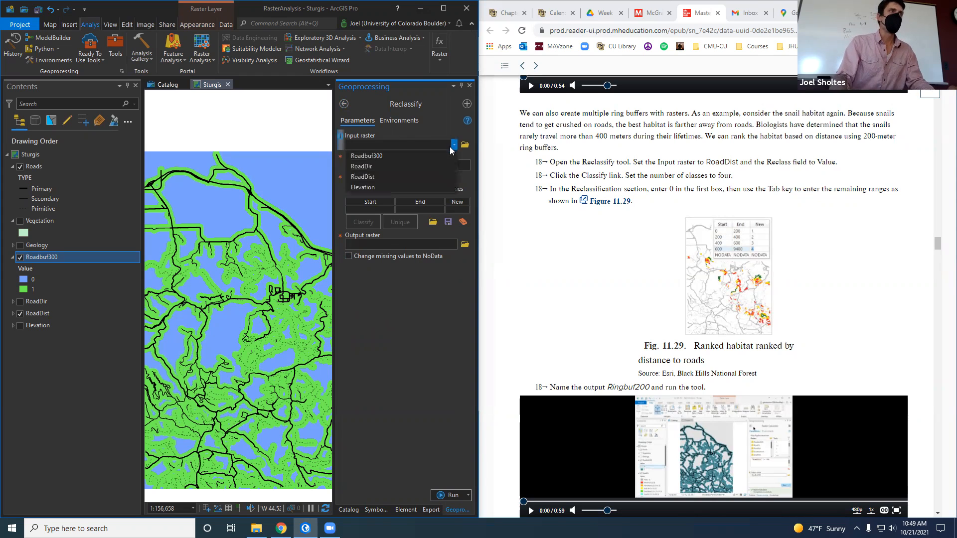
{"action": "left_click", "coordinate": [432, 177]}
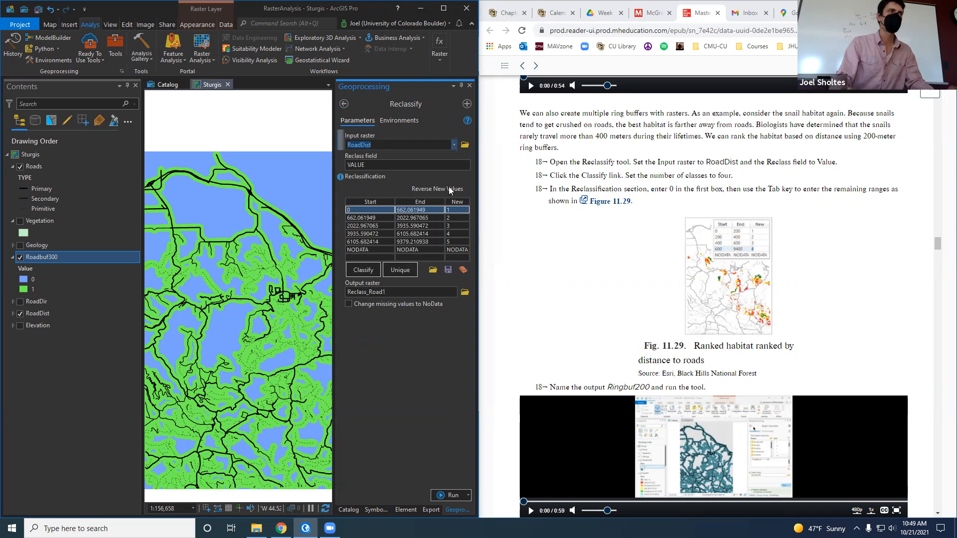
{"action": "left_click", "coordinate": [420, 166]}
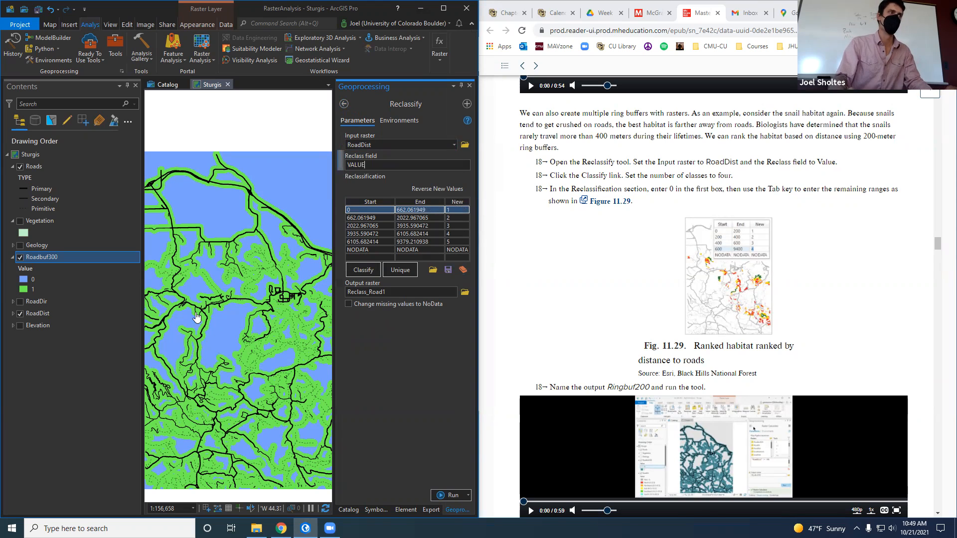
Hide Roadbuf300 and briefly show RoadDir in place of RoadDist, leaving RoadDist as the displayed raster.
{"action": "left_click", "coordinate": [20, 258]}
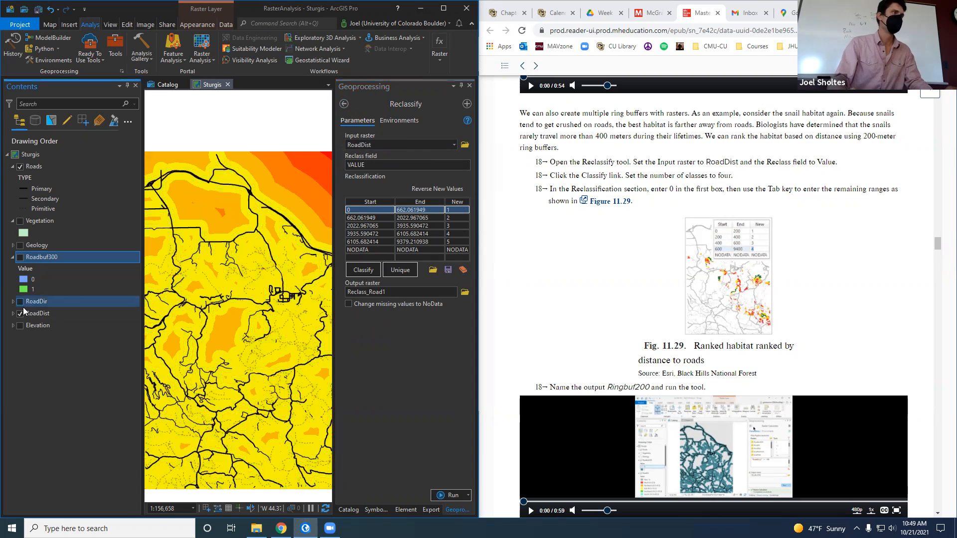
{"action": "left_click", "coordinate": [20, 301]}
{"action": "left_click", "coordinate": [20, 314]}
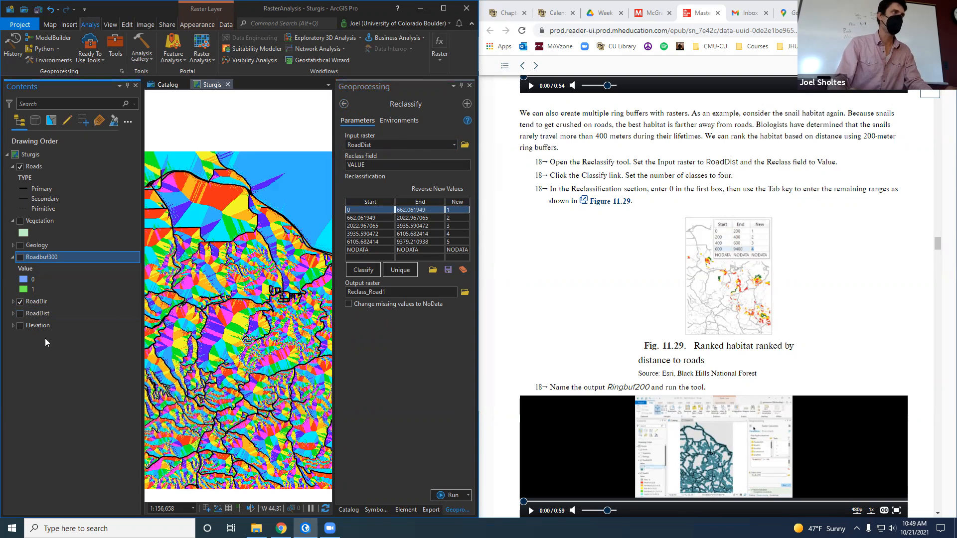
{"action": "left_click", "coordinate": [20, 302]}
{"action": "left_click", "coordinate": [20, 313]}
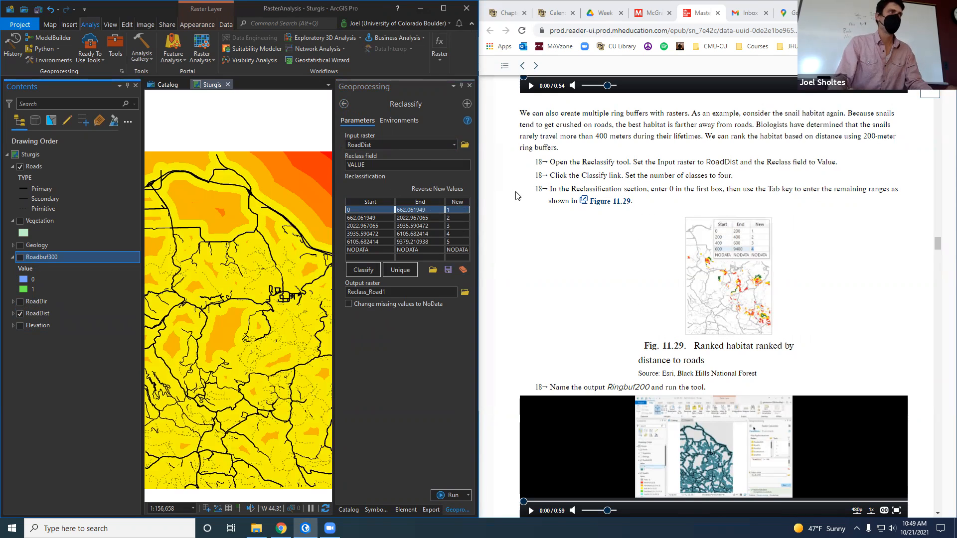
Open the classification settings for RoadDist and choose Natural Breaks (Jenks) with 4 classes.
{"action": "left_click", "coordinate": [611, 201]}
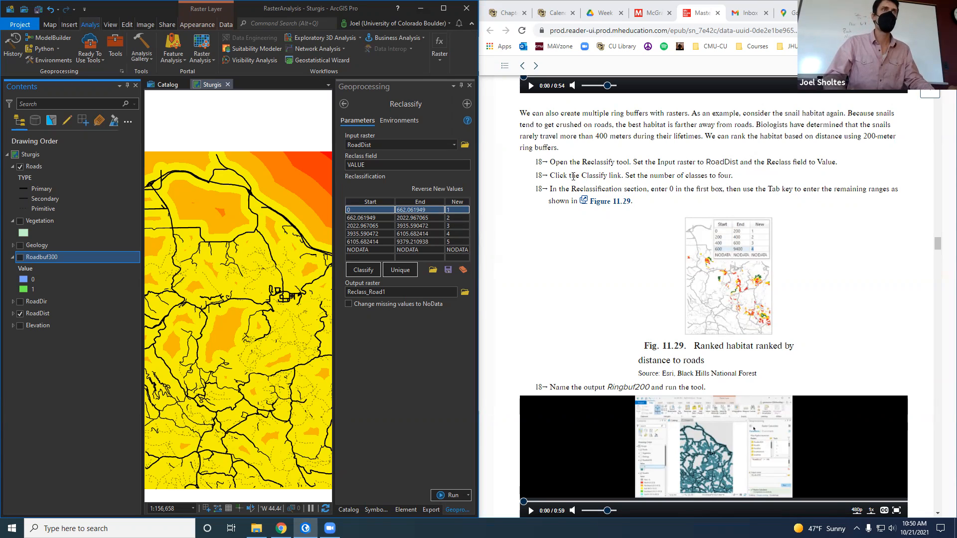
{"action": "left_click", "coordinate": [363, 269]}
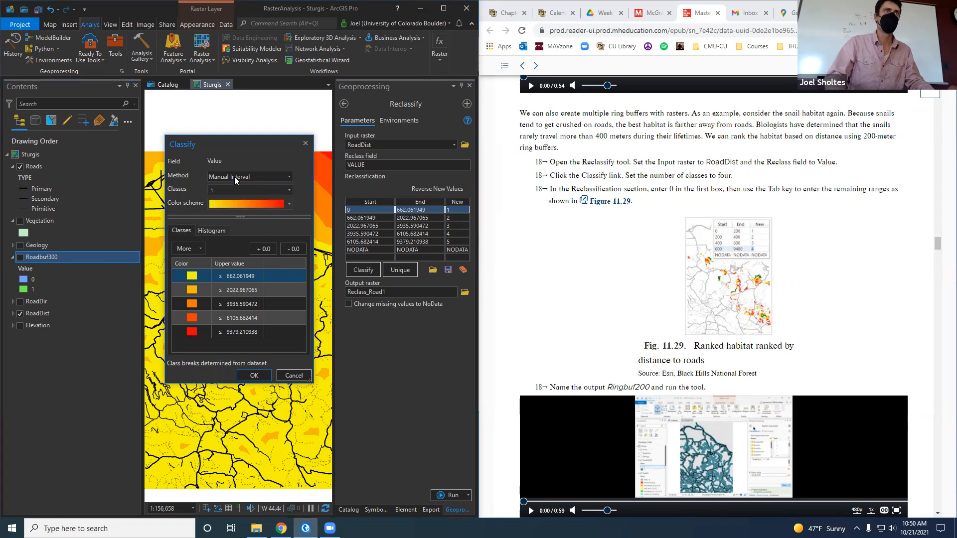
{"action": "left_click", "coordinate": [235, 177]}
{"action": "left_click", "coordinate": [250, 366]}
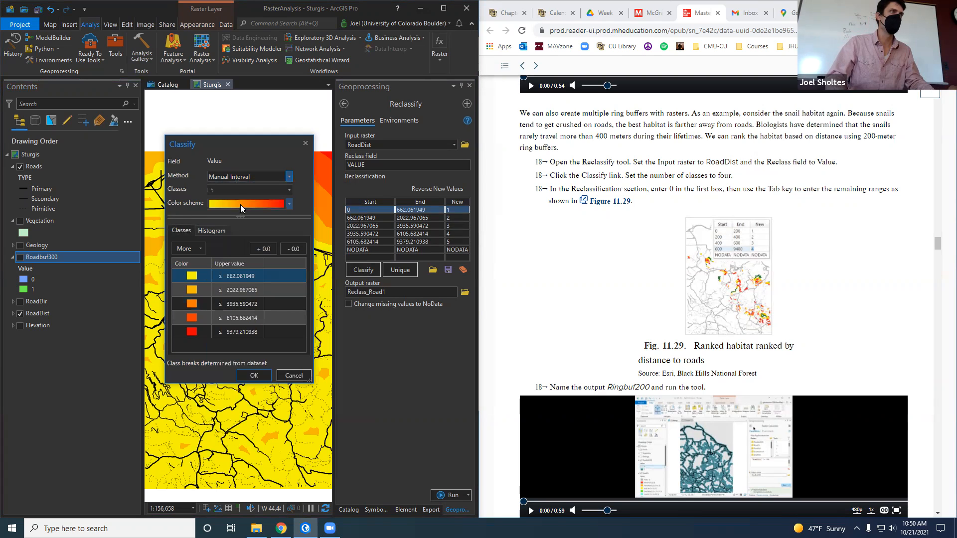
{"action": "left_click", "coordinate": [236, 178]}
{"action": "left_click", "coordinate": [244, 198]}
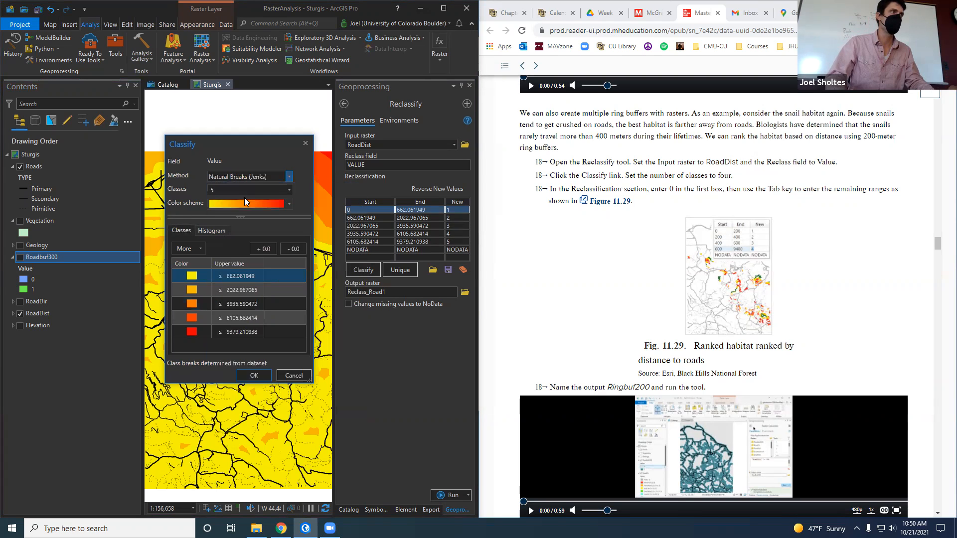
{"action": "left_click", "coordinate": [289, 190]}
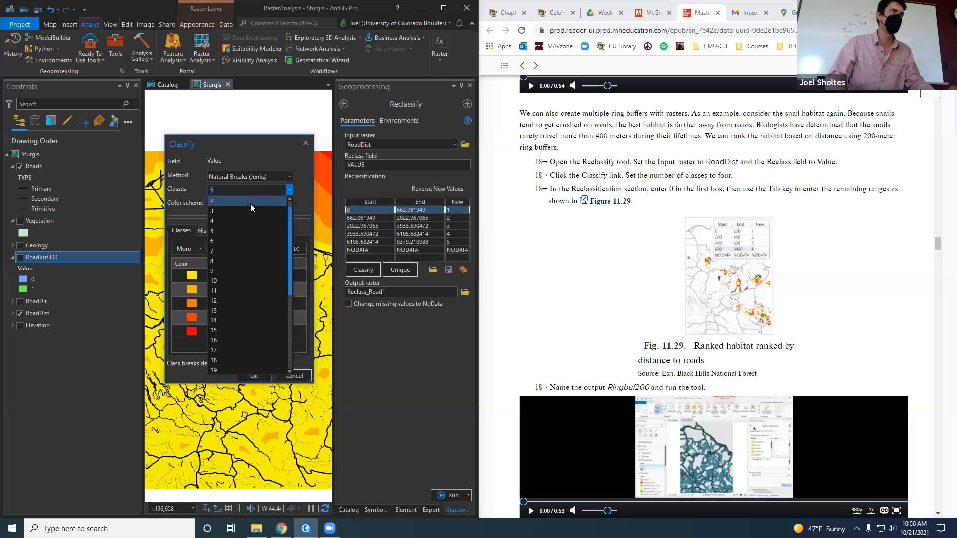
{"action": "left_click", "coordinate": [228, 219]}
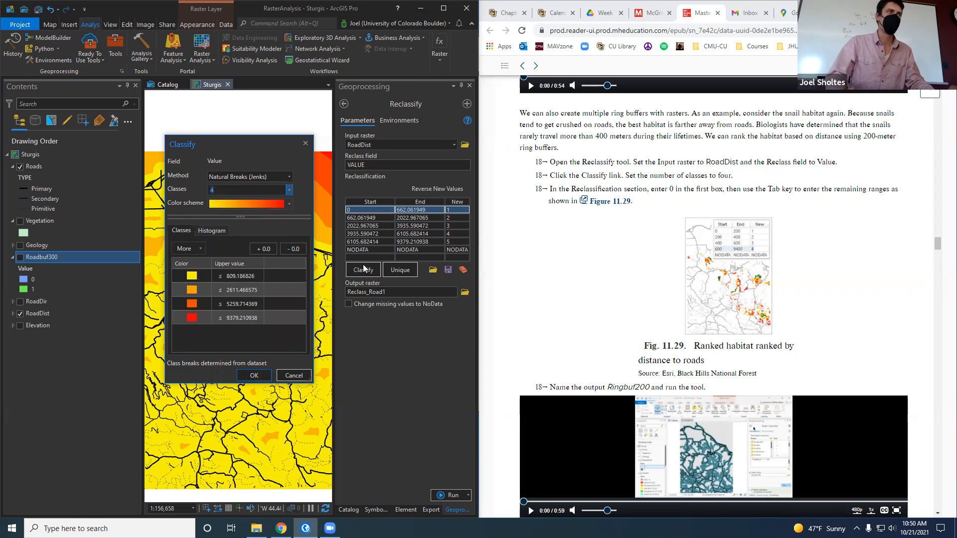
Change the classification method to Manual Interval and apply the four classes with their existing breaks to the reclassification table.
{"action": "left_click", "coordinate": [243, 303]}
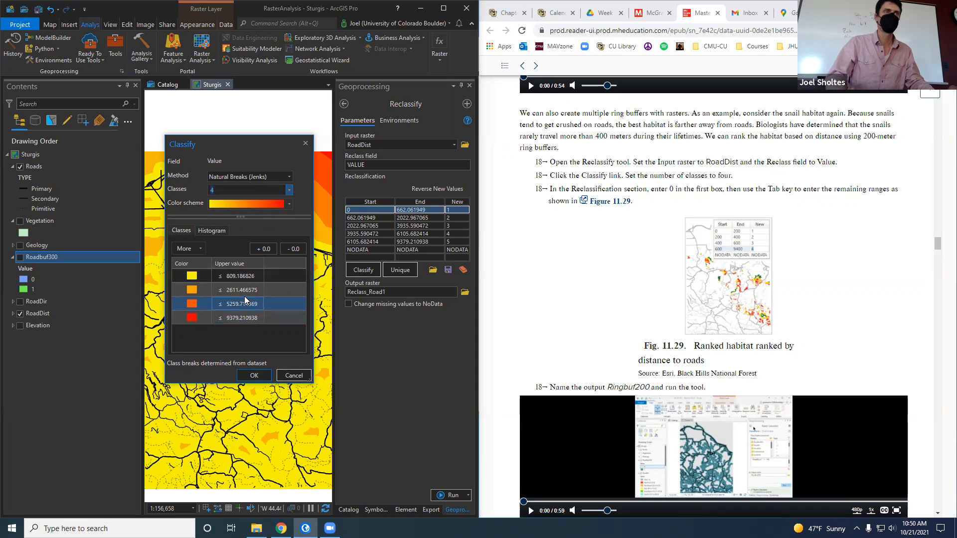
{"action": "left_click", "coordinate": [244, 294]}
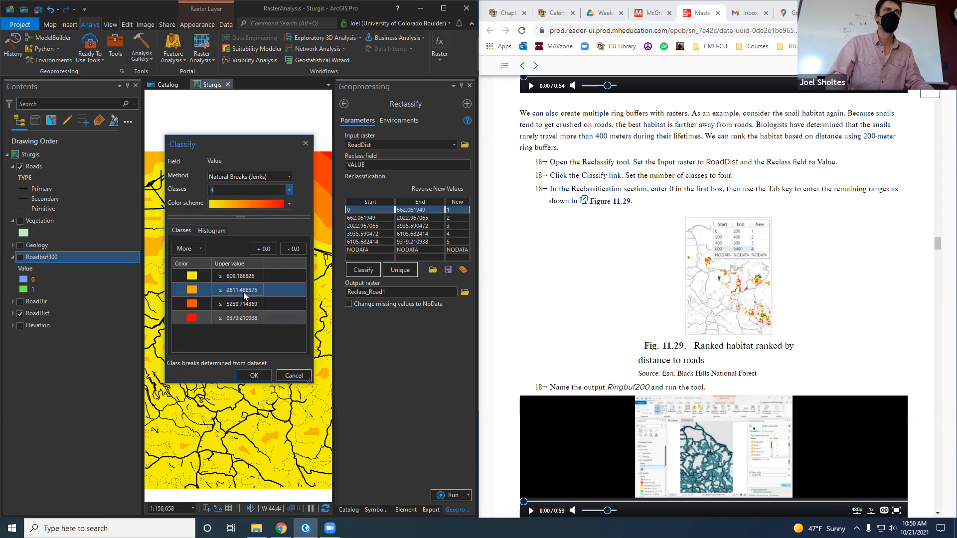
{"action": "left_click", "coordinate": [708, 269]}
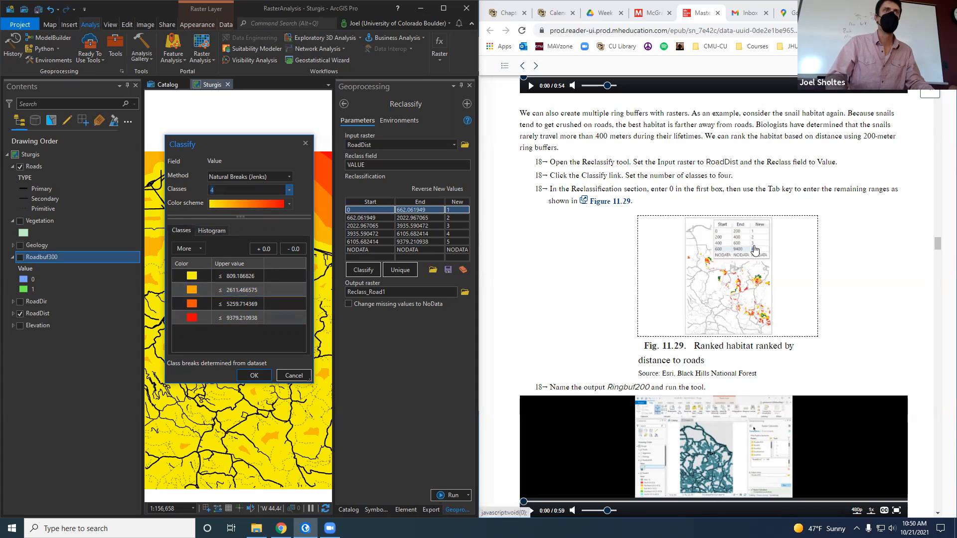
{"action": "left_click", "coordinate": [239, 277]}
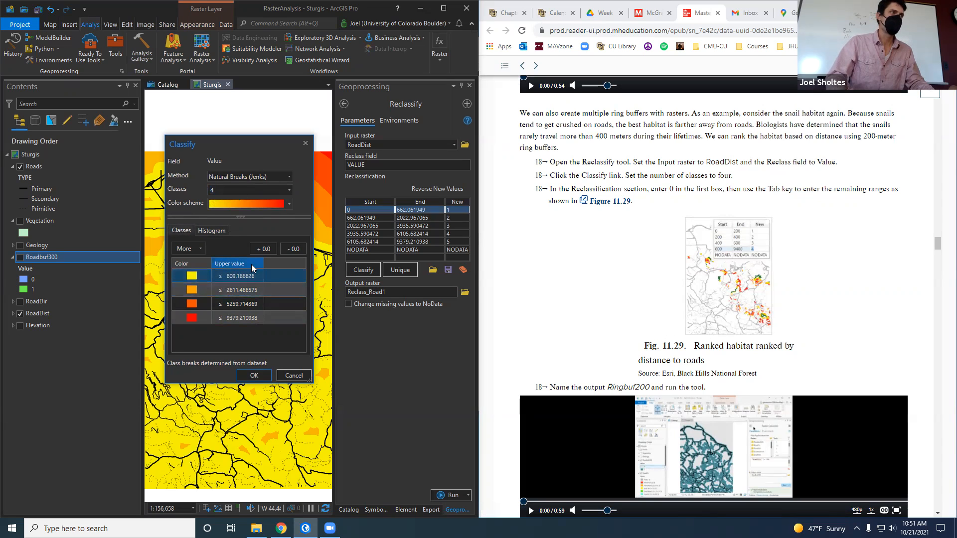
{"action": "left_click", "coordinate": [256, 179]}
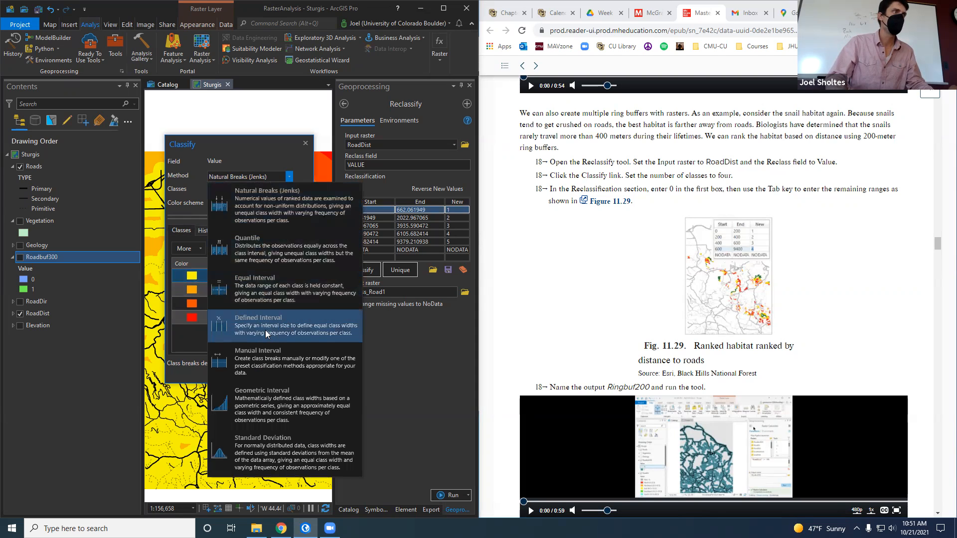
{"action": "left_click", "coordinate": [270, 354]}
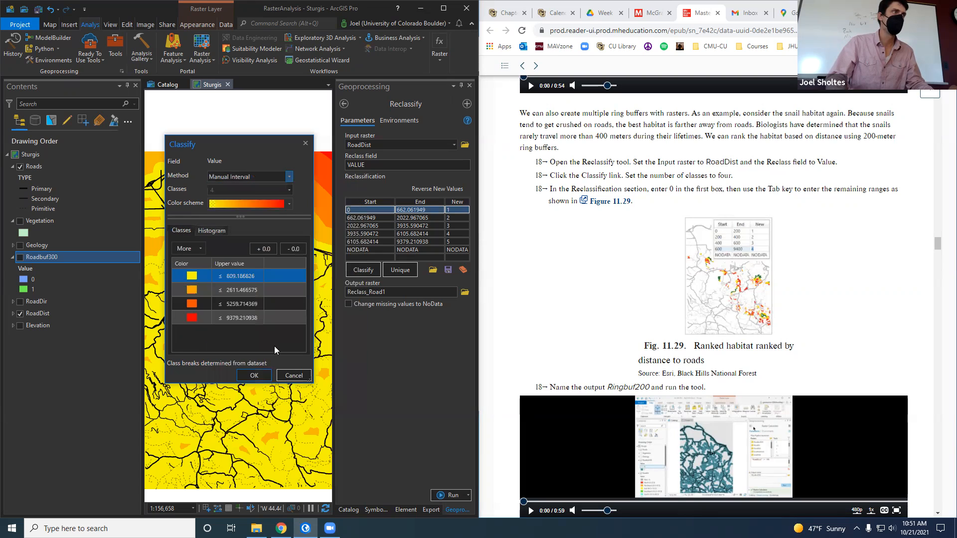
{"action": "double_click", "coordinate": [240, 277]}
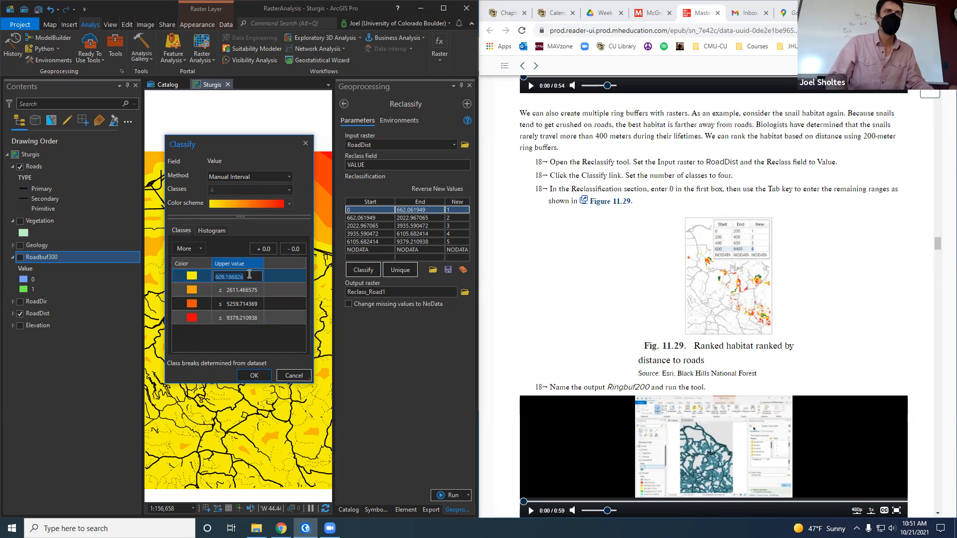
{"action": "left_click", "coordinate": [254, 376]}
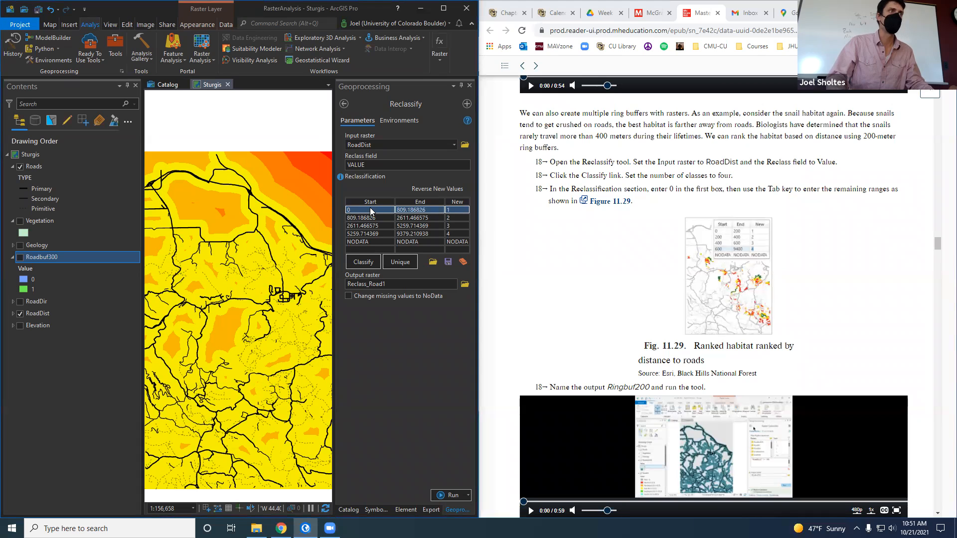
Set the first reclassification range to 0–200 and the second to 200–400.
{"action": "left_click", "coordinate": [371, 213]}
{"action": "left_click", "coordinate": [416, 209]}
{"action": "left_click_drag", "start_coordinate": [431, 209], "coordinate": [396, 210]}
{"action": "type", "text": "200"}
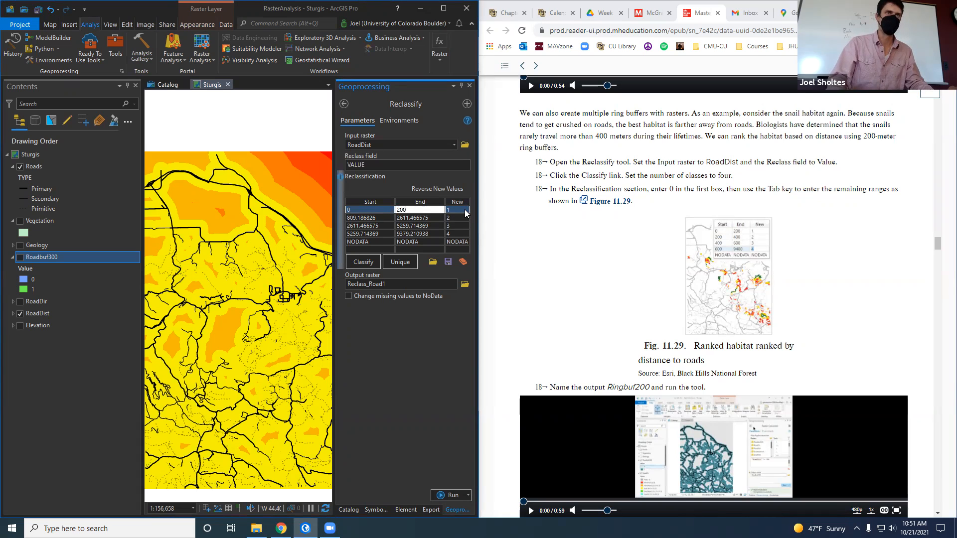
{"action": "left_click", "coordinate": [380, 221]}
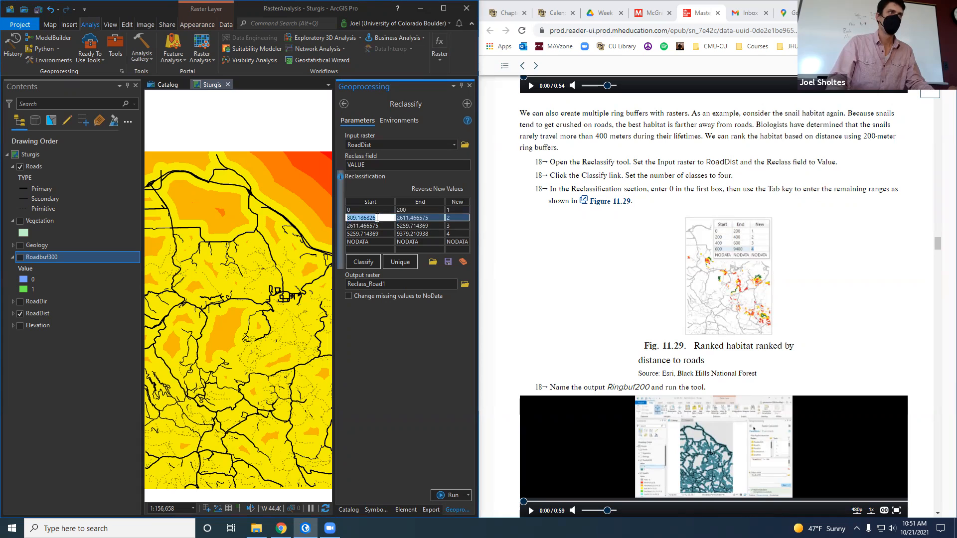
{"action": "type", "text": "200"}
{"action": "key", "text": "Tab"}
{"action": "type", "text": "40"}
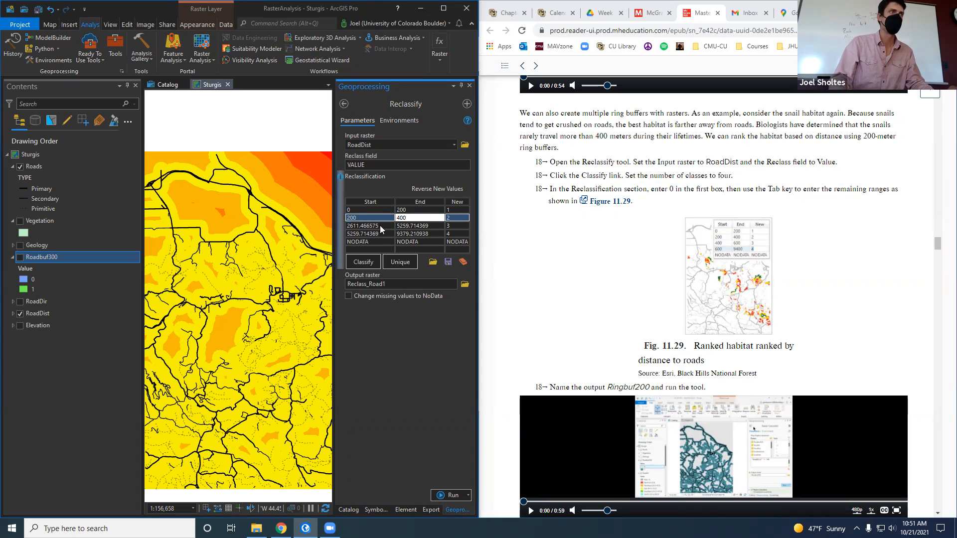
Set the third reclassification range to 400–600 and the fourth to 600–9400.
{"action": "left_click", "coordinate": [380, 225]}
{"action": "type", "text": "400"}
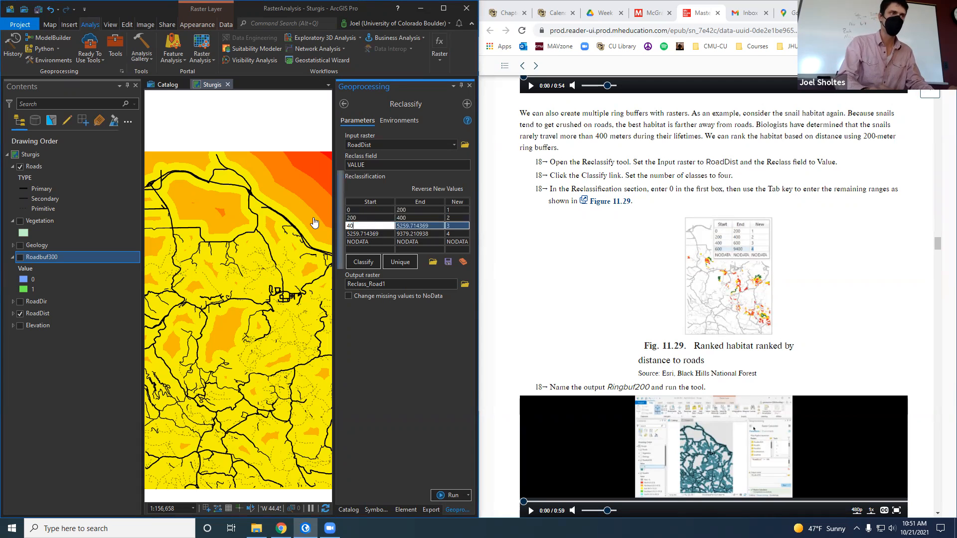
{"action": "left_click", "coordinate": [417, 226]}
{"action": "left_click_drag", "start_coordinate": [428, 226], "coordinate": [375, 223]}
{"action": "type", "text": "600"}
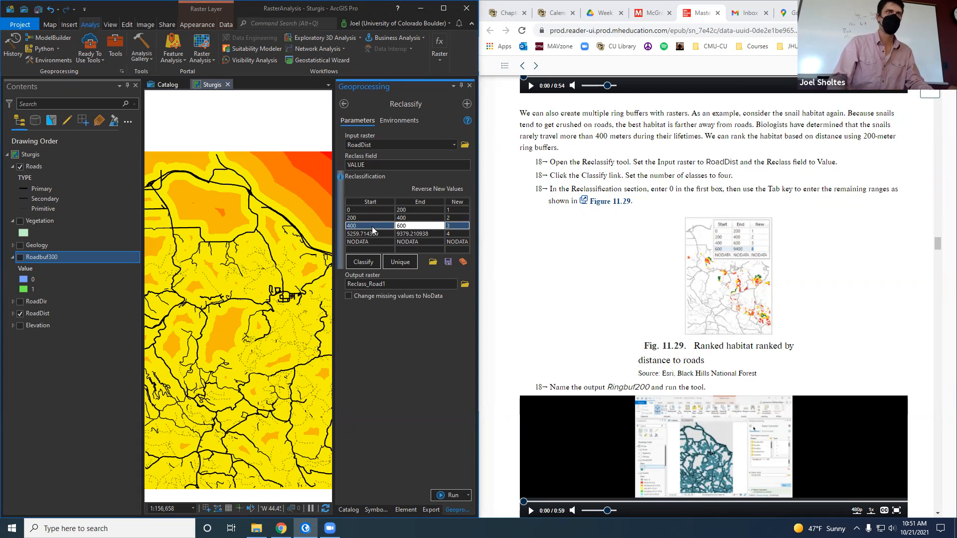
{"action": "left_click", "coordinate": [375, 234]}
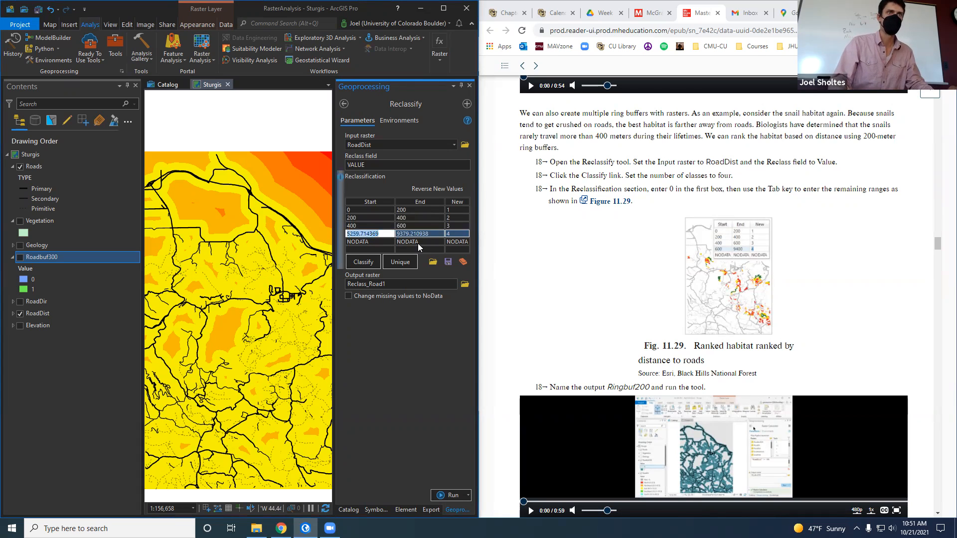
{"action": "type", "text": "600"}
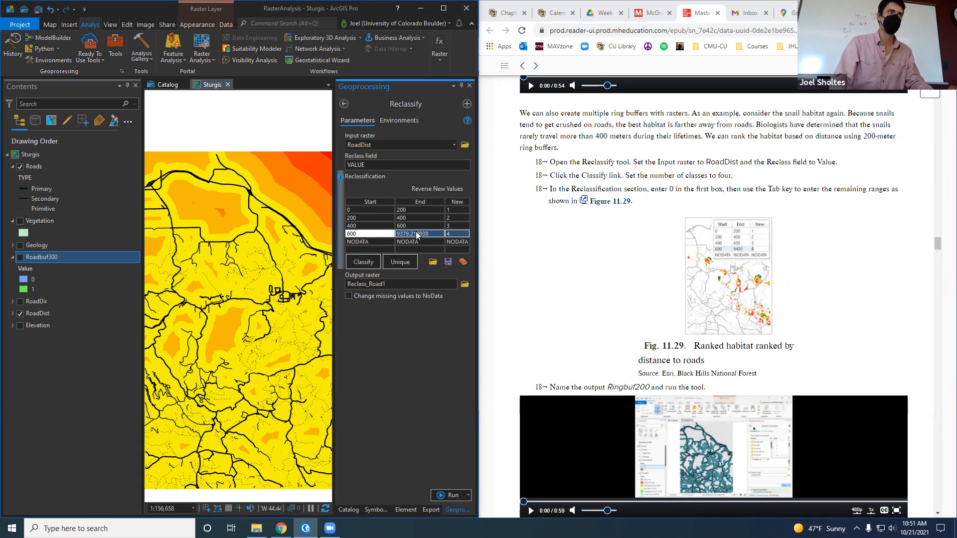
{"action": "left_click", "coordinate": [418, 234]}
{"action": "double_click", "coordinate": [429, 233]}
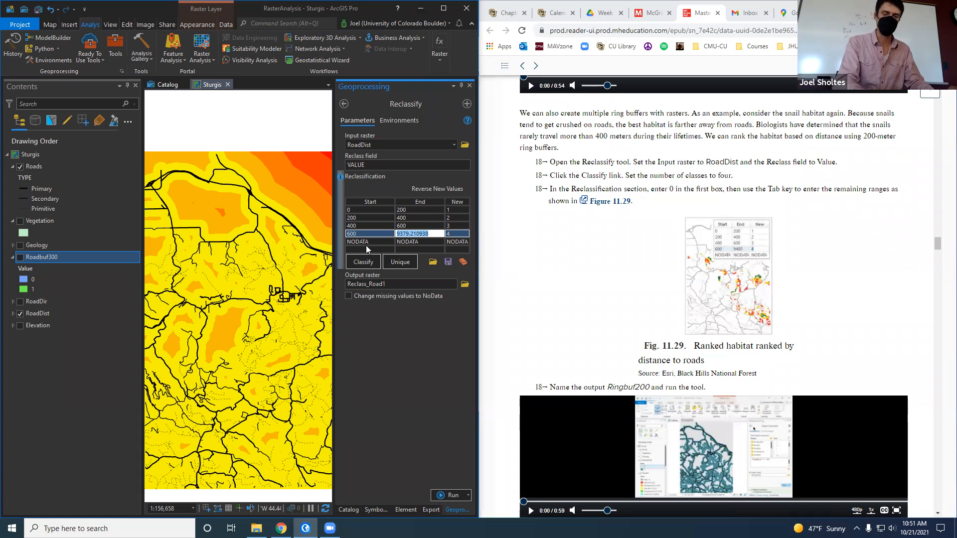
{"action": "type", "text": "9400"}
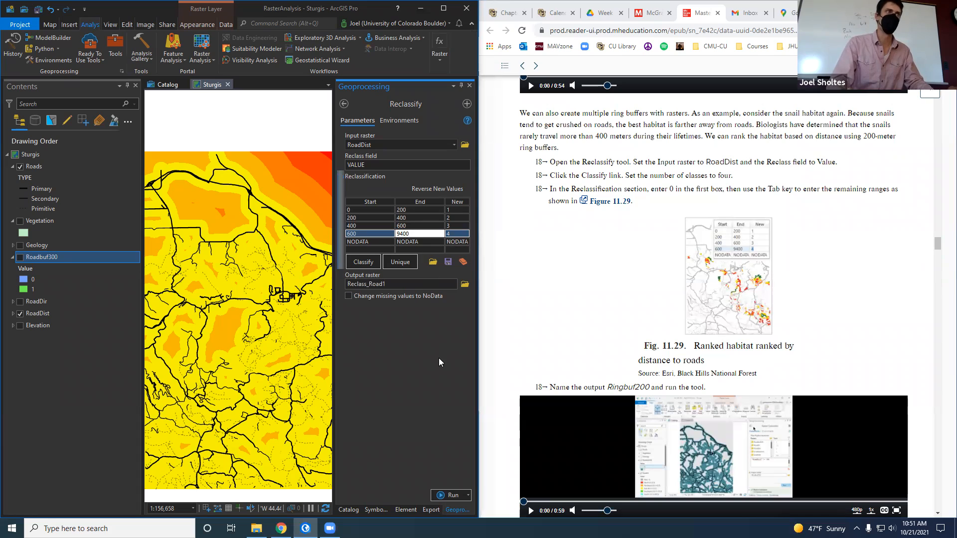
{"action": "left_click", "coordinate": [399, 323]}
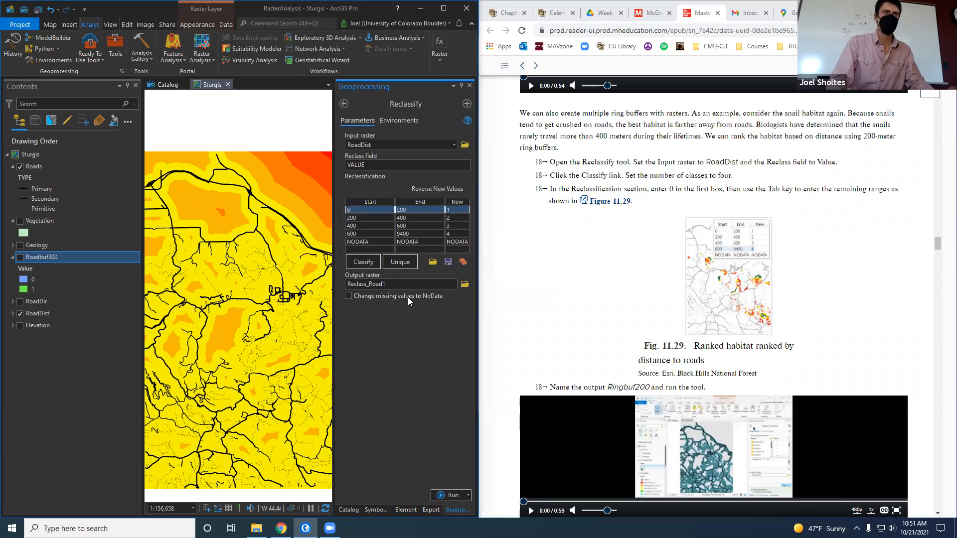
Name the output raster Ringbuf200 and run the Reclassify tool.
{"action": "scroll", "coordinate": [617, 339], "scroll_direction": "down", "scroll_amount": 1}
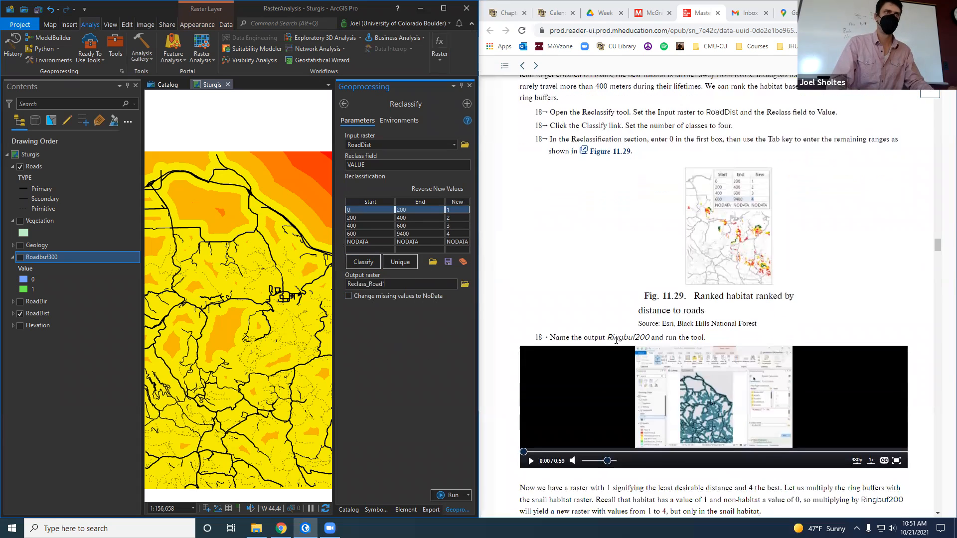
{"action": "double_click", "coordinate": [419, 284]}
{"action": "double_click", "coordinate": [422, 284]}
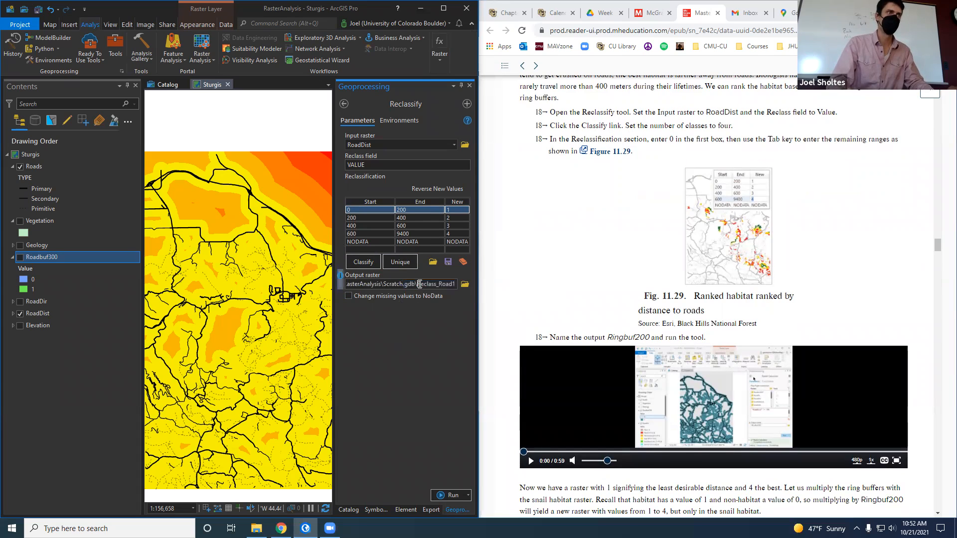
{"action": "type", "text": "Rin"}
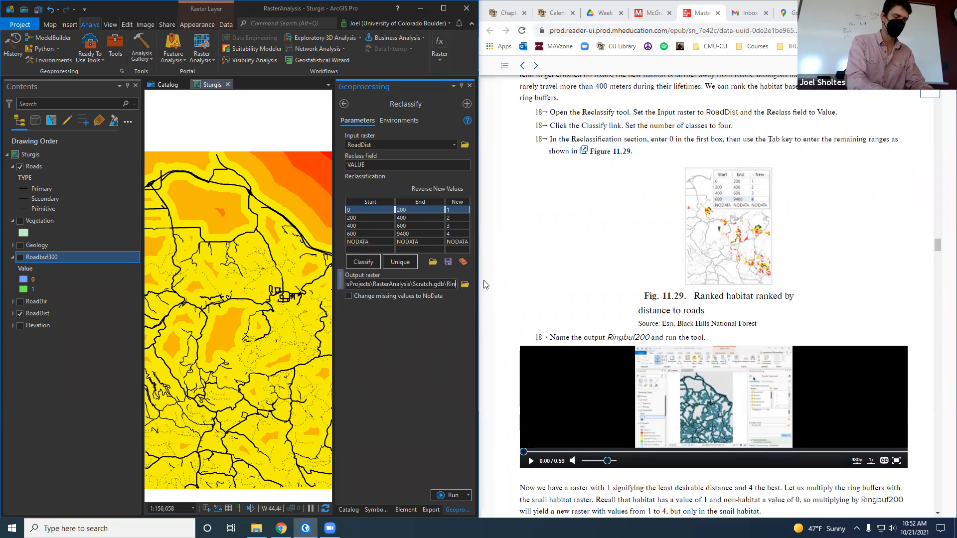
{"action": "type", "text": "gbuf200"}
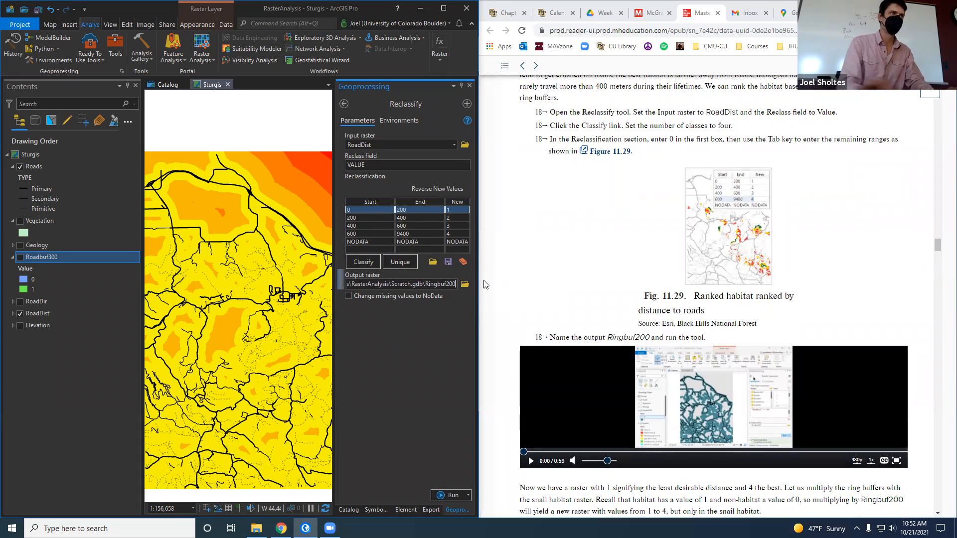
{"action": "left_click", "coordinate": [432, 367]}
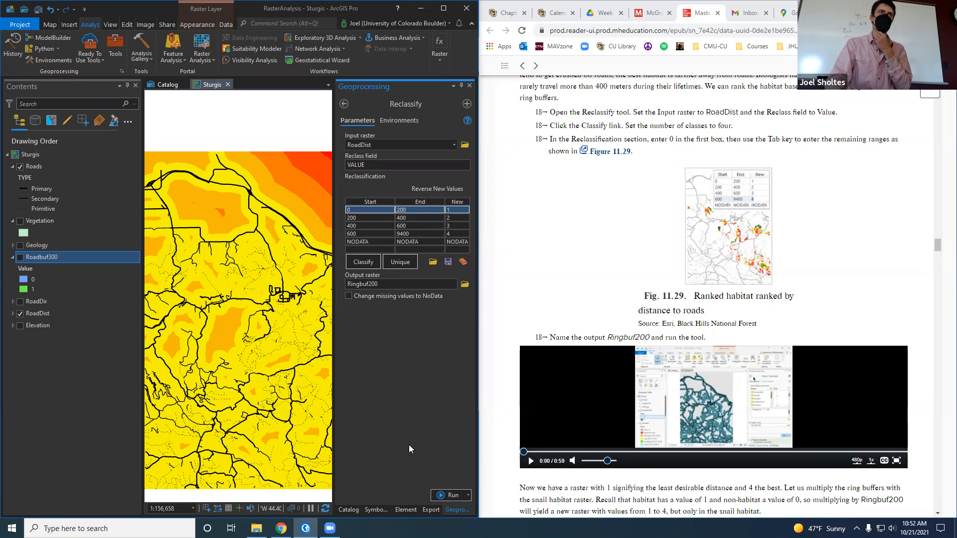
{"action": "left_click", "coordinate": [447, 496]}
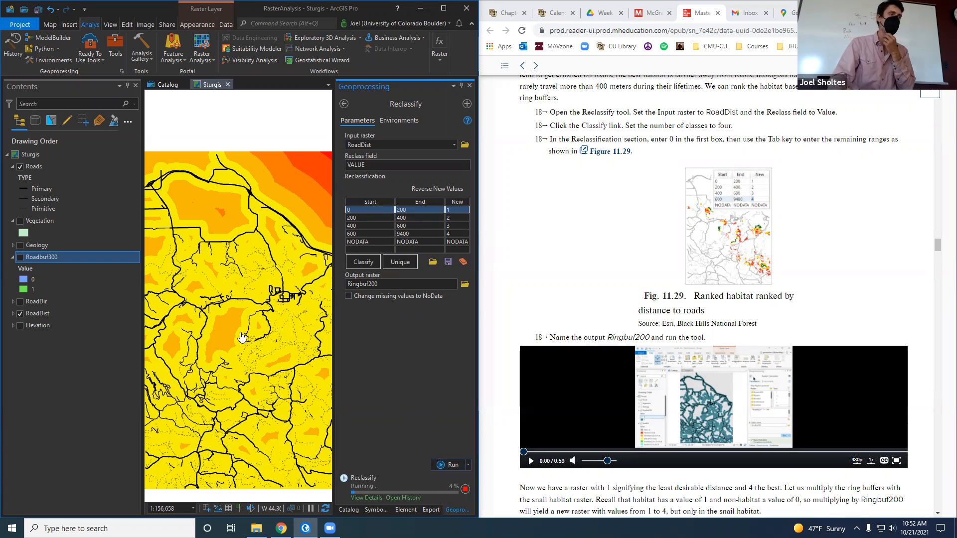
Narrow the layer list to enlarge the map and examine the Ringbuf200 rings around the roads.
{"action": "scroll", "coordinate": [571, 329], "scroll_direction": "down", "scroll_amount": 4}
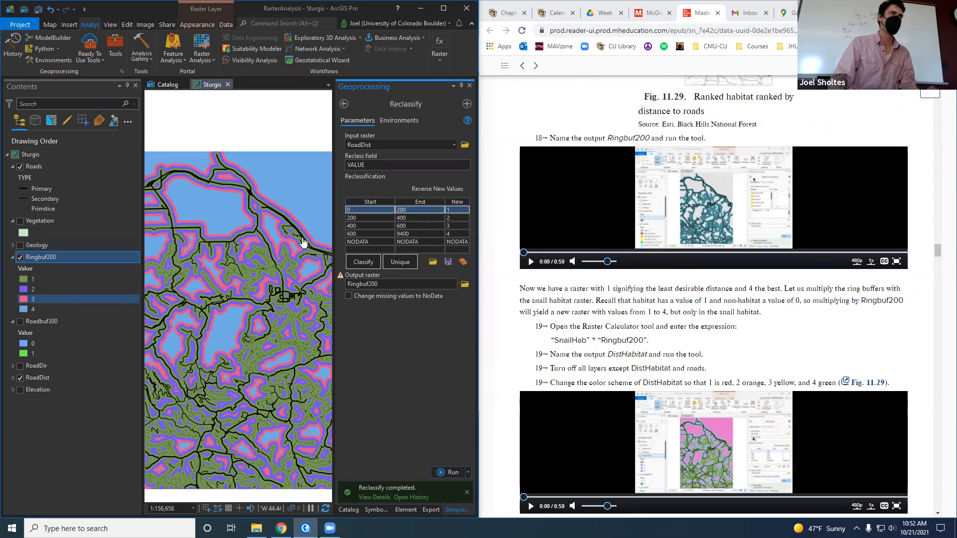
{"action": "left_click_drag", "start_coordinate": [216, 267], "coordinate": [236, 227]}
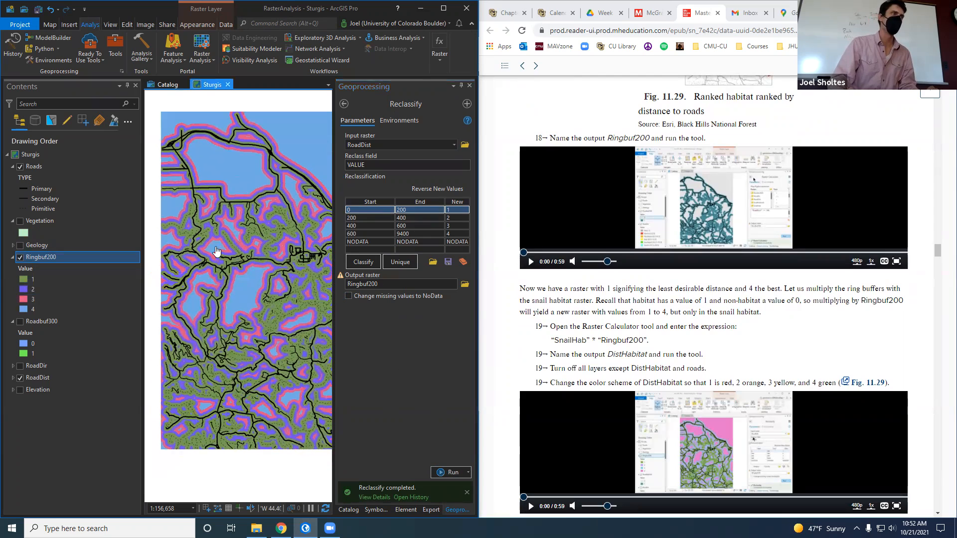
{"action": "scroll", "coordinate": [224, 257], "scroll_direction": "down", "scroll_amount": 2}
{"action": "left_click_drag", "start_coordinate": [97, 269], "coordinate": [79, 269]}
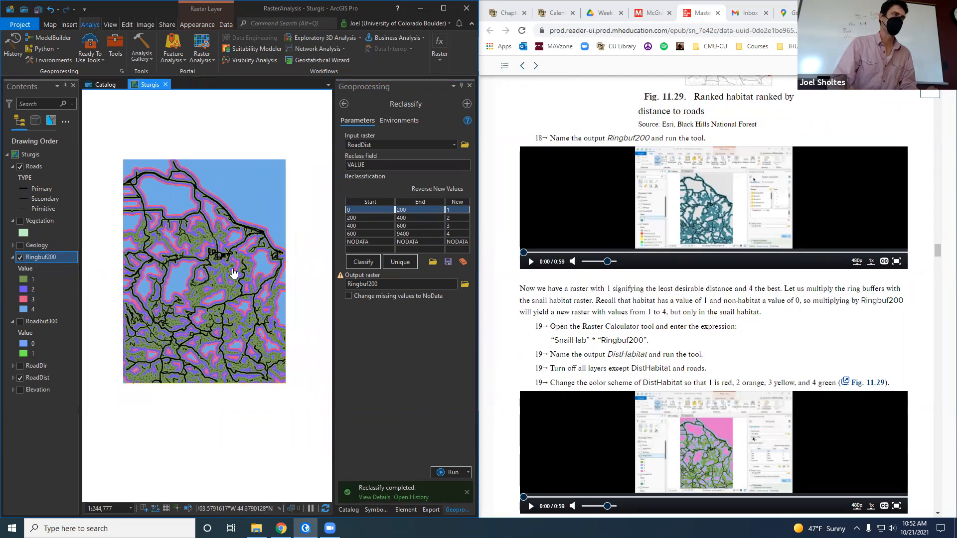
{"action": "scroll", "coordinate": [232, 273], "scroll_direction": "up", "scroll_amount": 2}
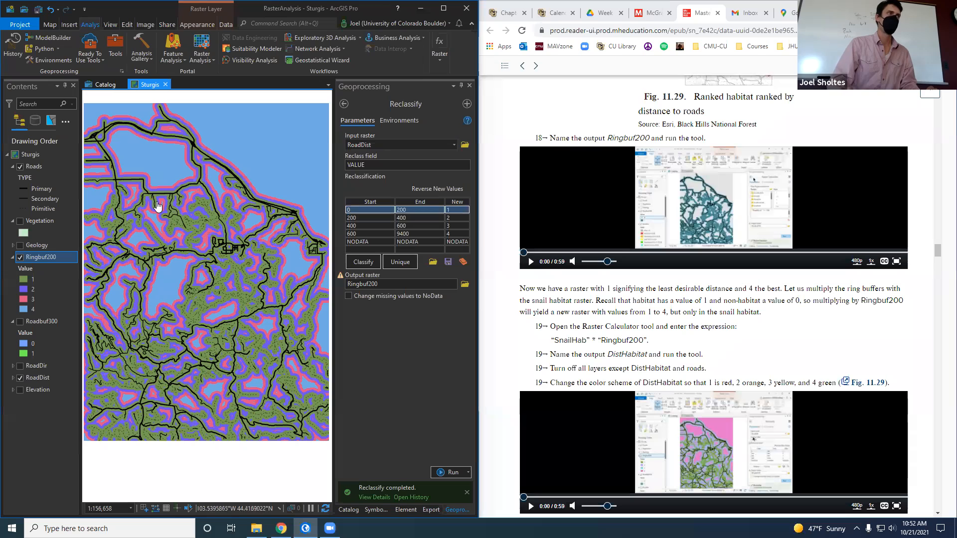
Apply the Green-Blue (Continuous) color scheme to the Ringbuf200 layer's unique values.
{"action": "left_click", "coordinate": [23, 270]}
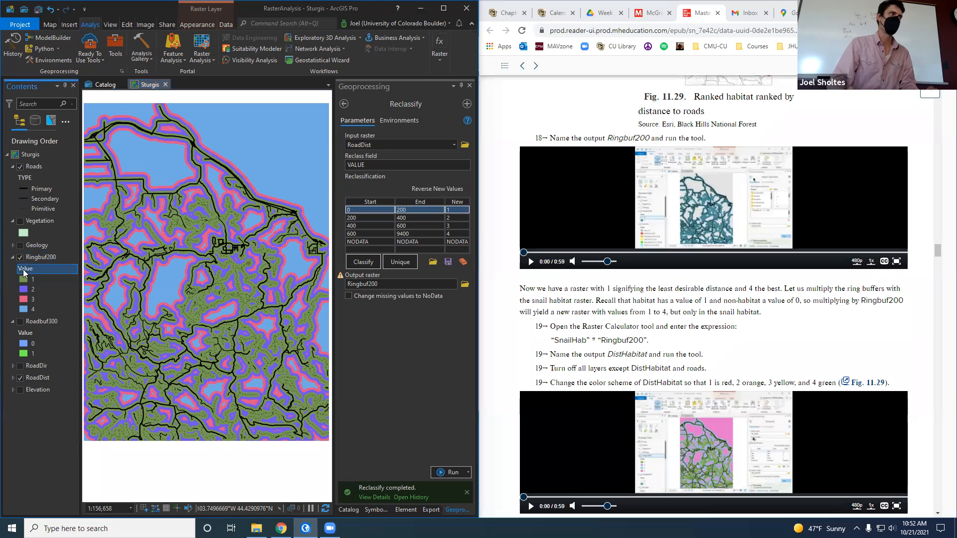
{"action": "left_click", "coordinate": [26, 279]}
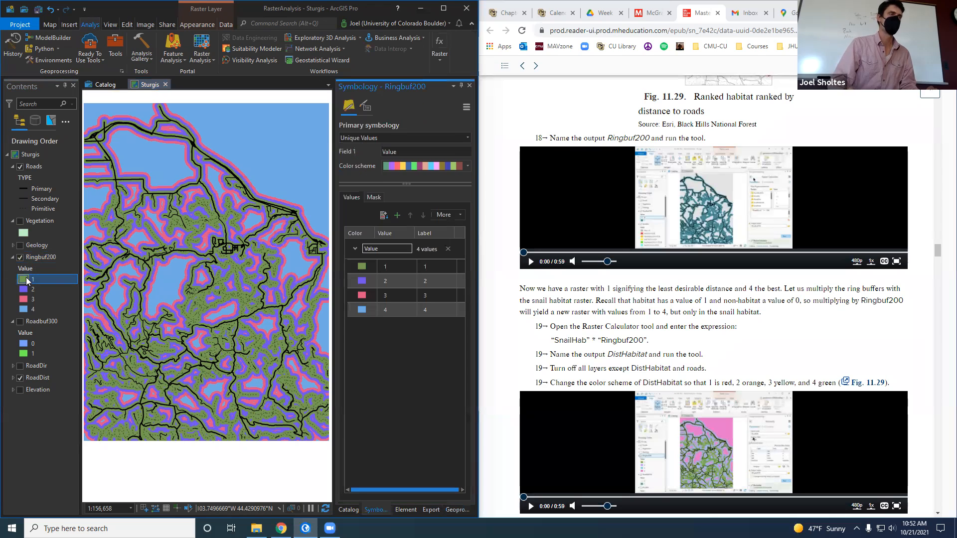
{"action": "left_click", "coordinate": [414, 167]}
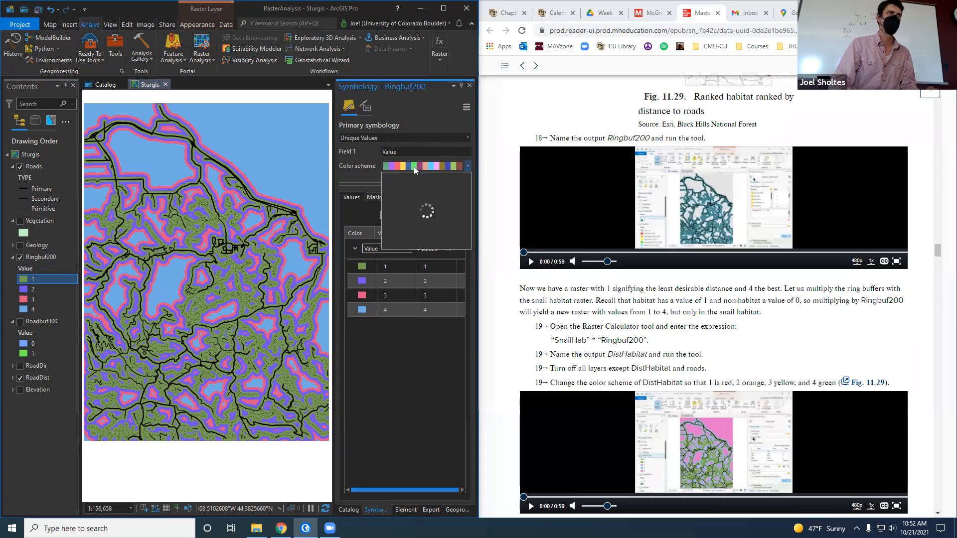
{"action": "scroll", "coordinate": [424, 238], "scroll_direction": "down", "scroll_amount": 2}
{"action": "scroll", "coordinate": [429, 281], "scroll_direction": "down", "scroll_amount": 6}
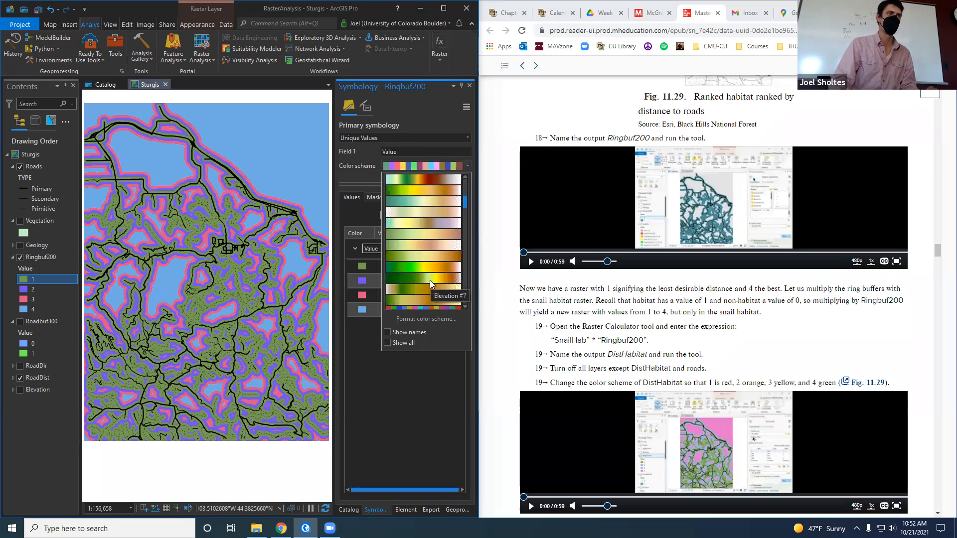
{"action": "scroll", "coordinate": [429, 279], "scroll_direction": "down", "scroll_amount": 5}
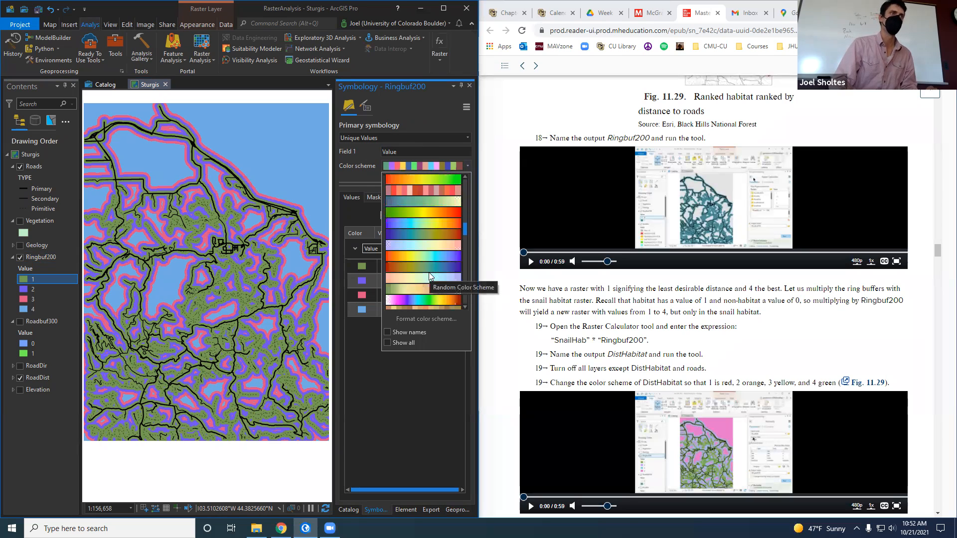
{"action": "scroll", "coordinate": [427, 278], "scroll_direction": "down", "scroll_amount": 5}
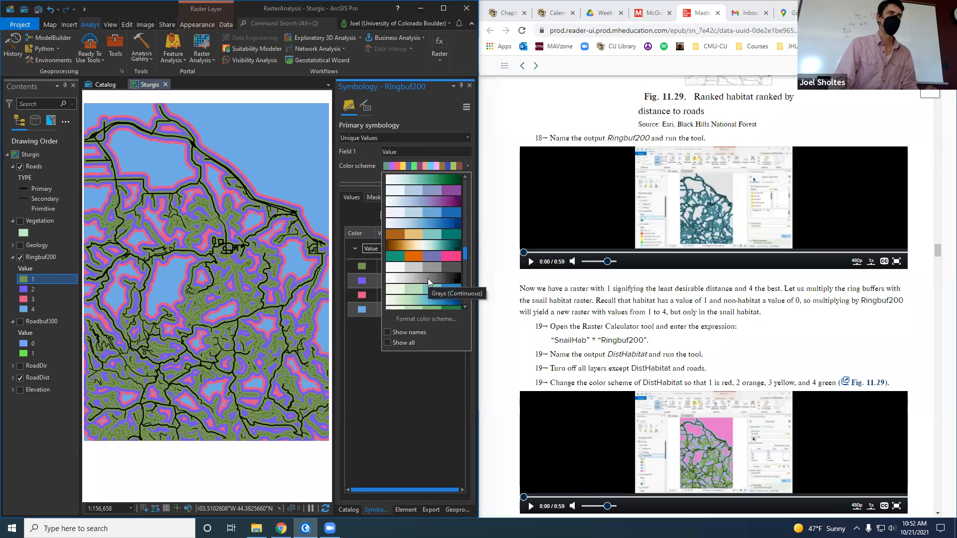
{"action": "scroll", "coordinate": [437, 291], "scroll_direction": "down", "scroll_amount": 4}
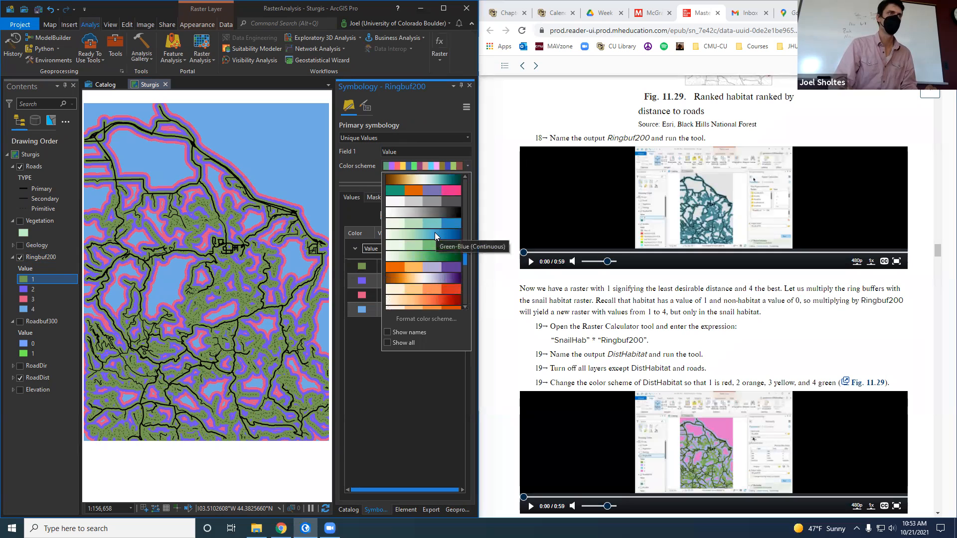
{"action": "left_click", "coordinate": [435, 232]}
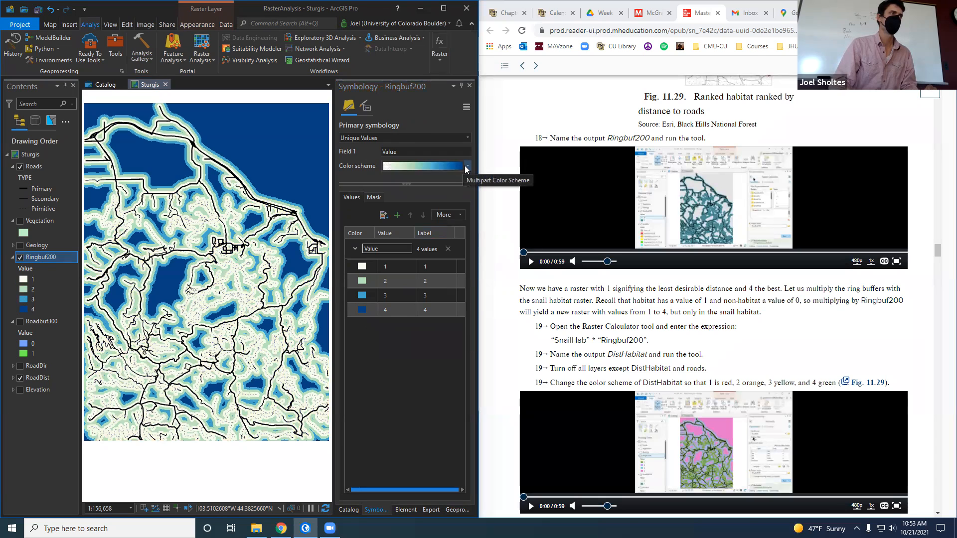
{"action": "left_click", "coordinate": [466, 166]}
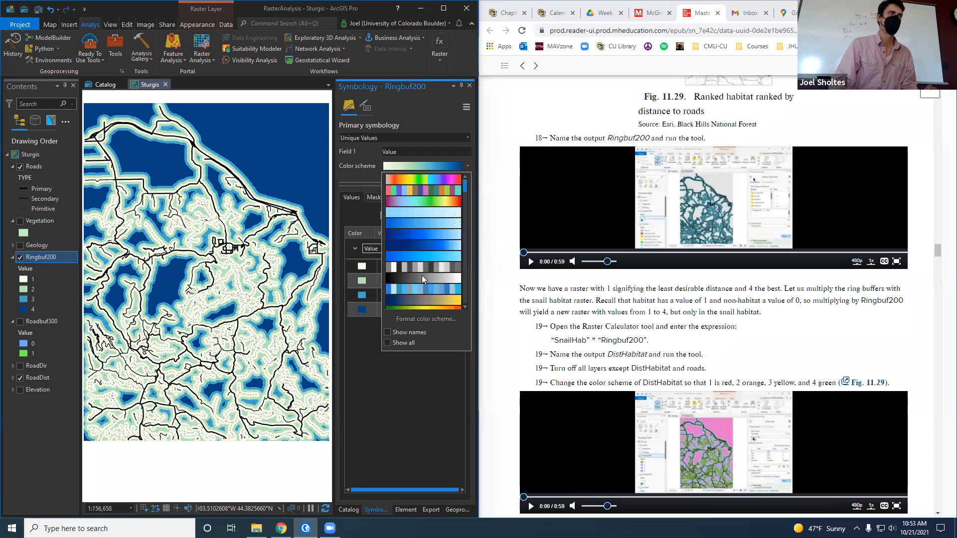
{"action": "scroll", "coordinate": [423, 288], "scroll_direction": "down", "scroll_amount": 2}
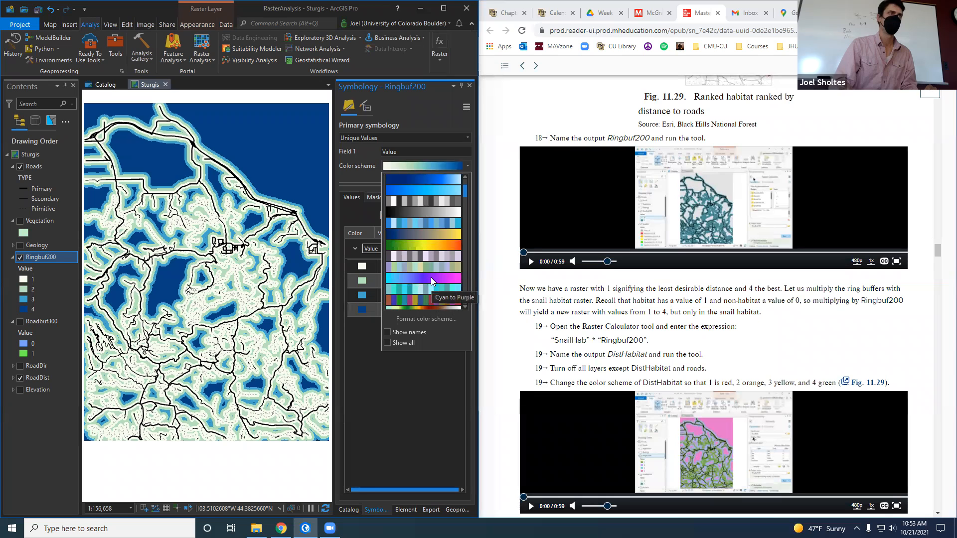
{"action": "scroll", "coordinate": [431, 278], "scroll_direction": "down", "scroll_amount": 3}
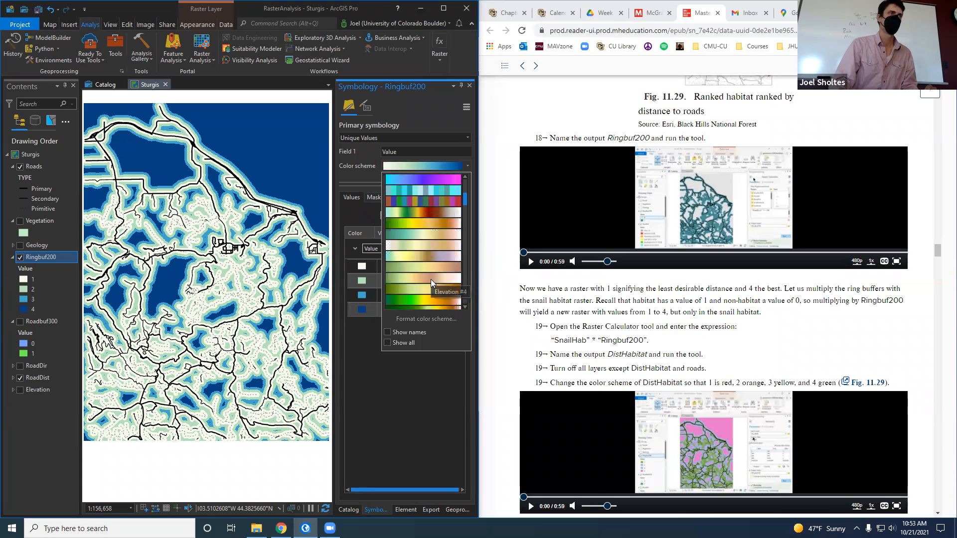
{"action": "scroll", "coordinate": [422, 298], "scroll_direction": "down", "scroll_amount": 4}
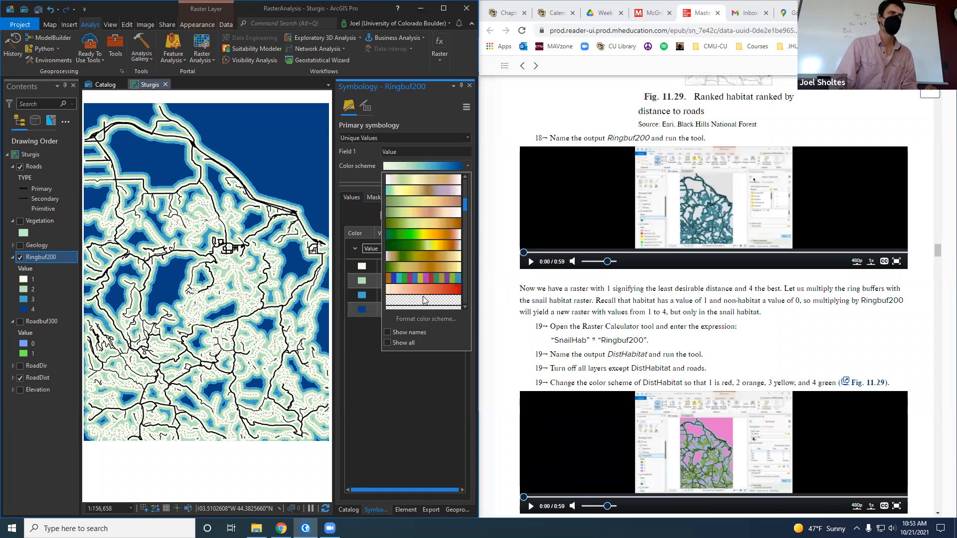
{"action": "scroll", "coordinate": [419, 296], "scroll_direction": "down", "scroll_amount": 3}
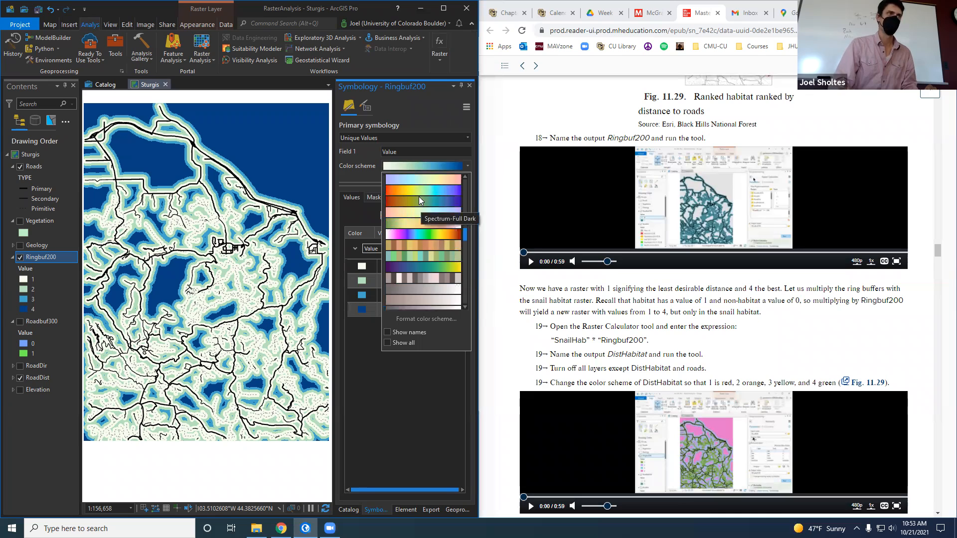
{"action": "scroll", "coordinate": [432, 290], "scroll_direction": "down", "scroll_amount": 1}
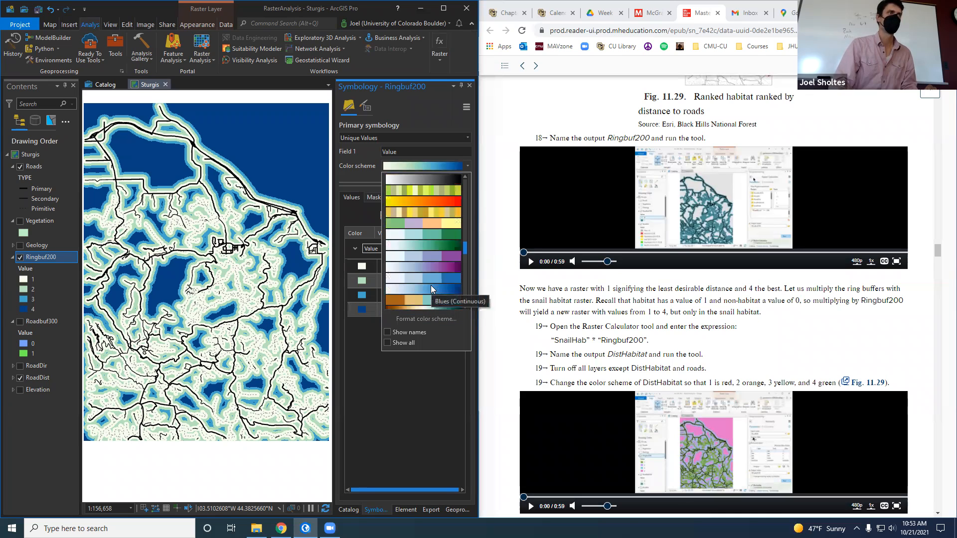
{"action": "scroll", "coordinate": [430, 289], "scroll_direction": "down", "scroll_amount": 3}
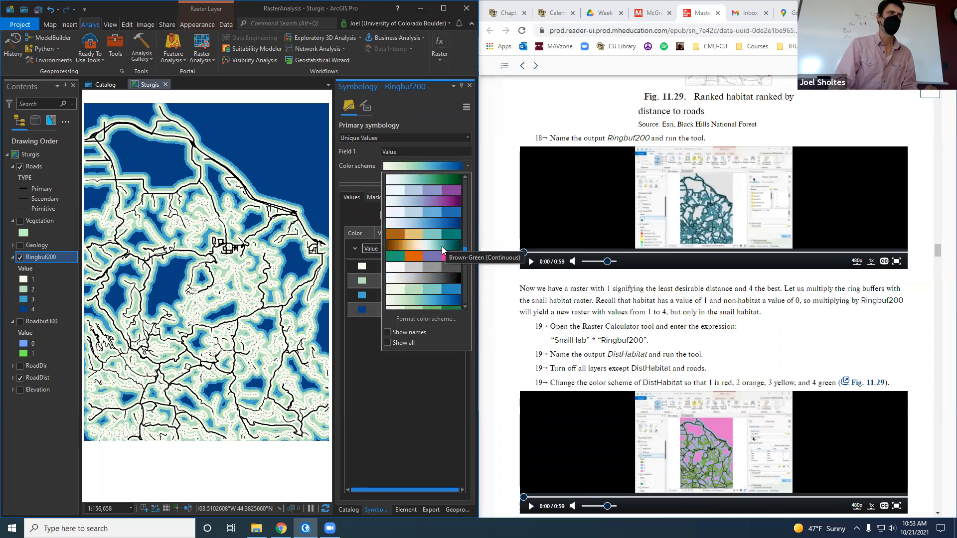
{"action": "left_click", "coordinate": [438, 386]}
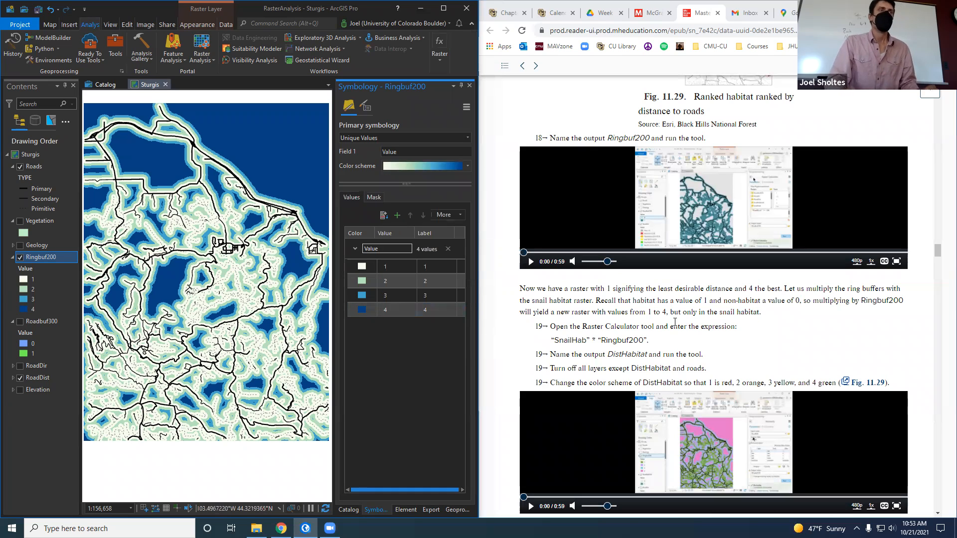
Read the tutorial instructions for multiplying SnailHab by Ringbuf200 and review the earlier sections on RoadDist and snail habitat.
{"action": "scroll", "coordinate": [641, 329], "scroll_direction": "down", "scroll_amount": 1}
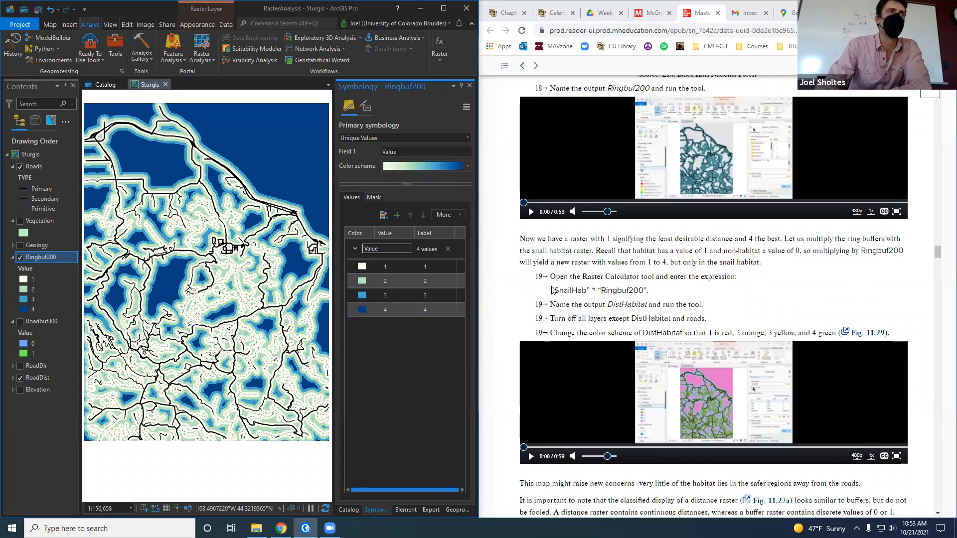
{"action": "scroll", "coordinate": [580, 274], "scroll_direction": "down", "scroll_amount": 4}
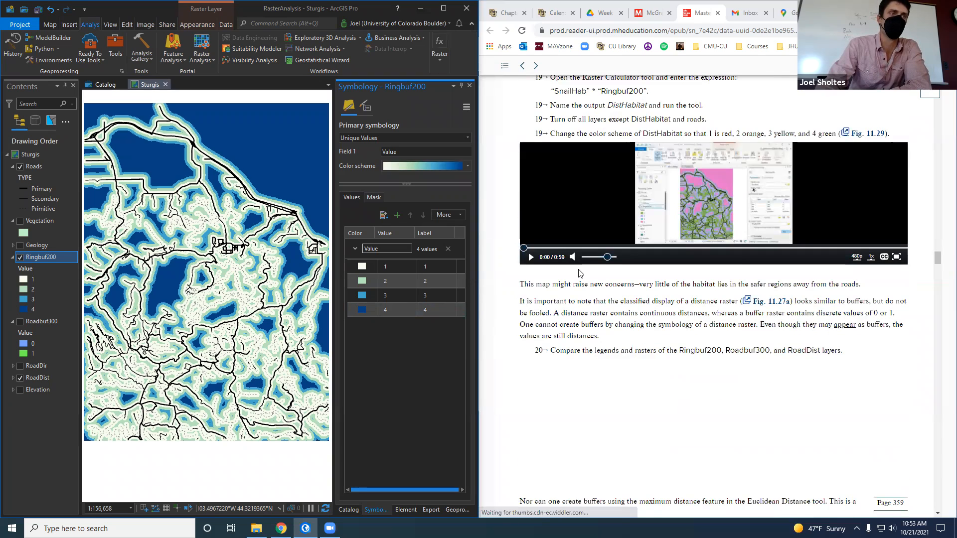
{"action": "scroll", "coordinate": [578, 271], "scroll_direction": "up", "scroll_amount": 3}
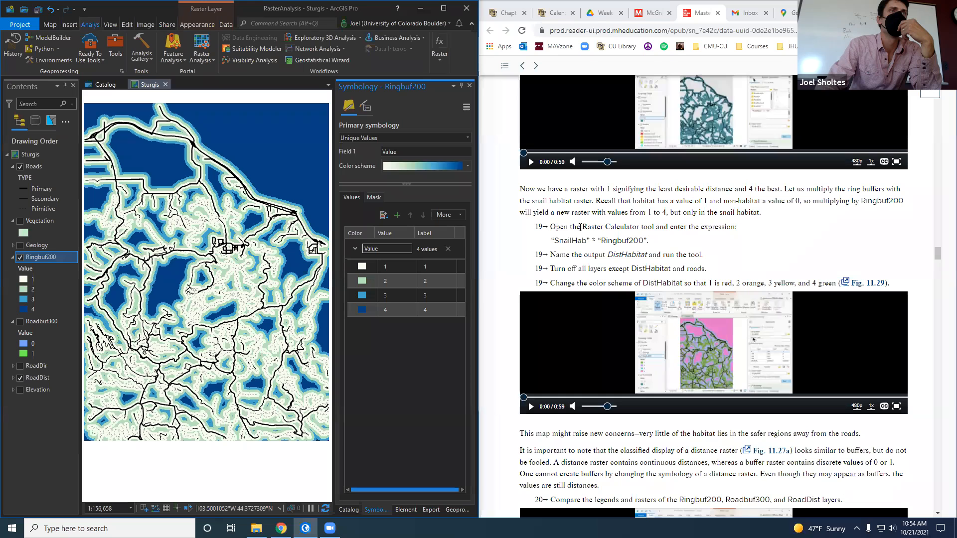
{"action": "left_click_drag", "start_coordinate": [596, 201], "coordinate": [737, 203]}
{"action": "left_click", "coordinate": [892, 216]}
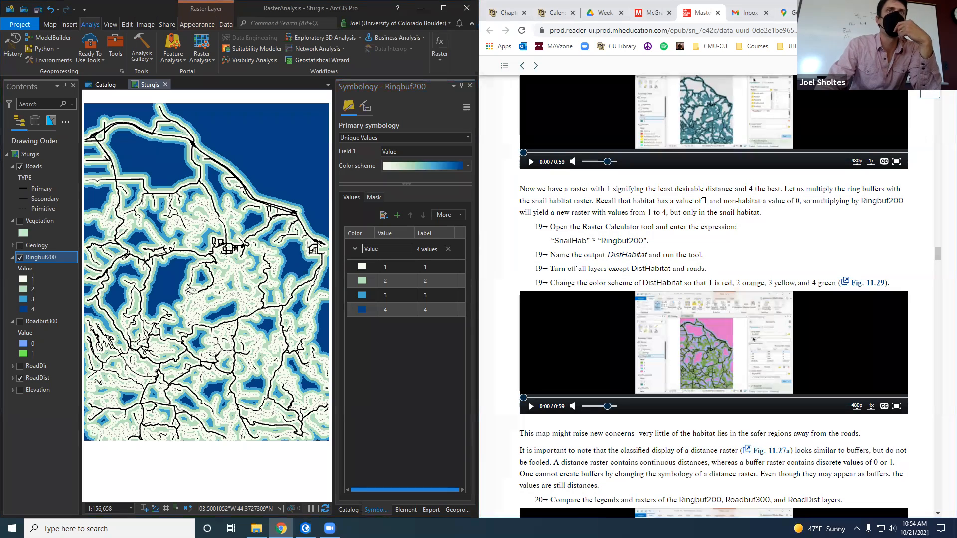
{"action": "scroll", "coordinate": [610, 376], "scroll_direction": "up", "scroll_amount": 10}
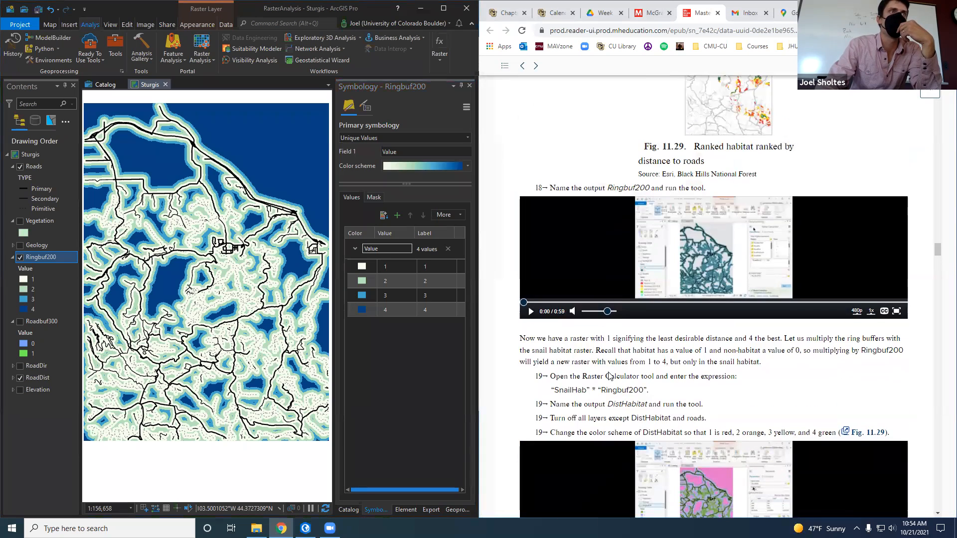
{"action": "scroll", "coordinate": [610, 376], "scroll_direction": "up", "scroll_amount": 15}
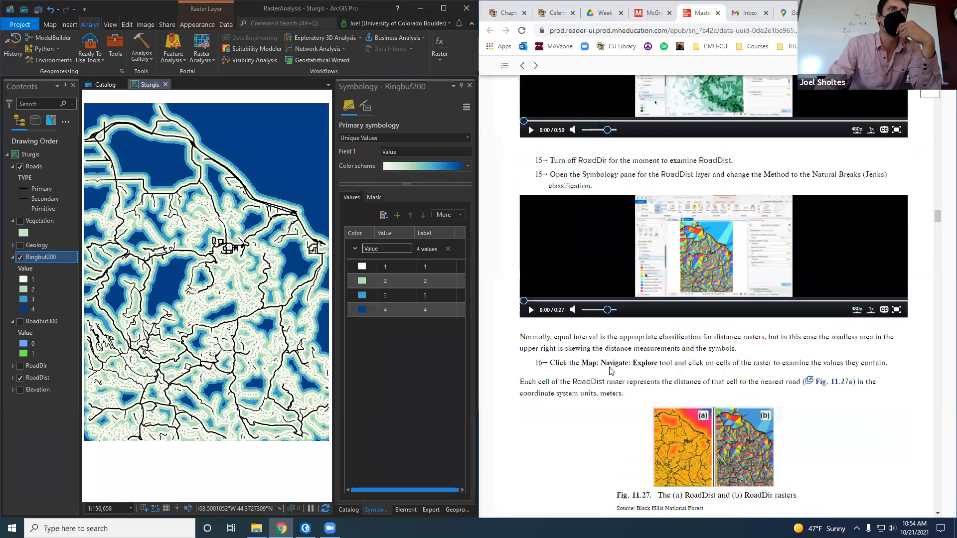
{"action": "scroll", "coordinate": [610, 364], "scroll_direction": "up", "scroll_amount": 7}
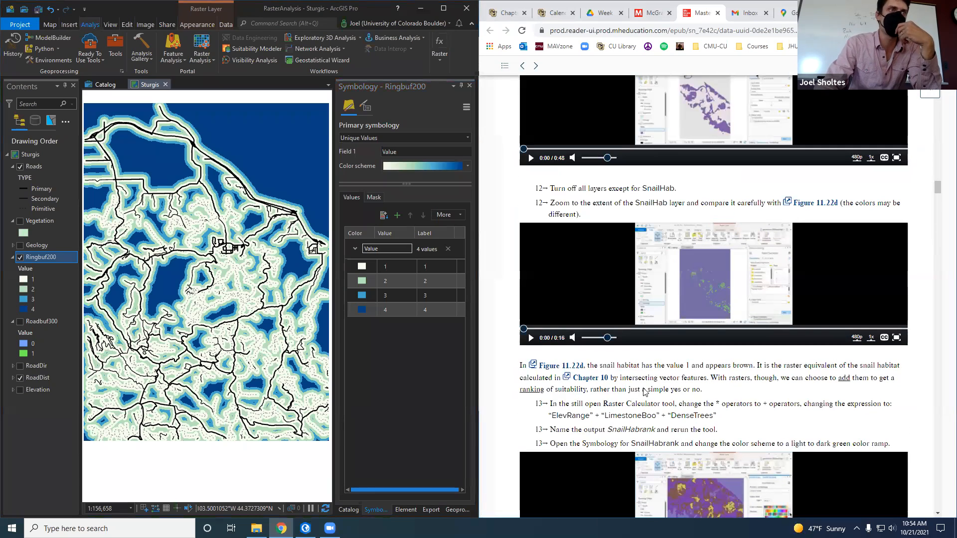
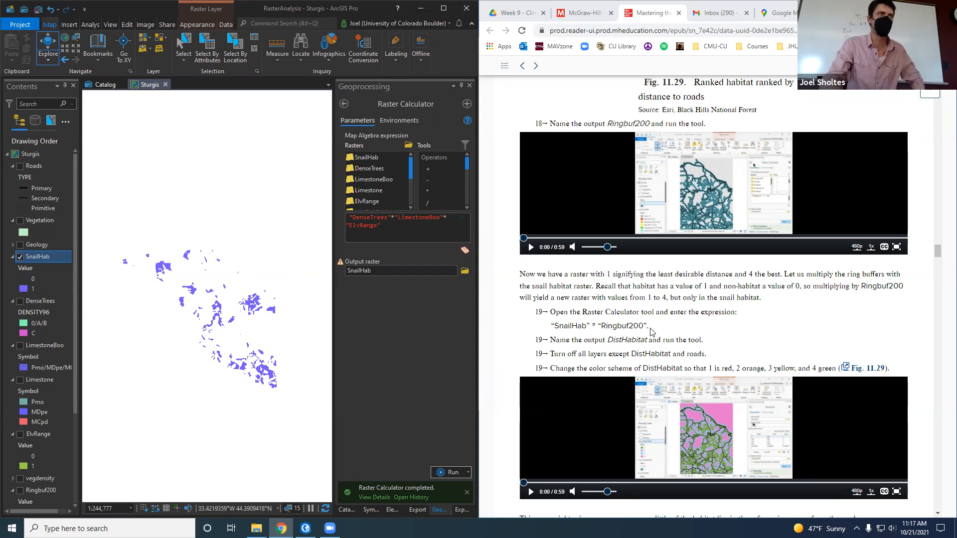
Clear the existing map algebra expression in the Raster Calculator and save the project.
{"action": "left_click_drag", "start_coordinate": [553, 326], "coordinate": [657, 326]}
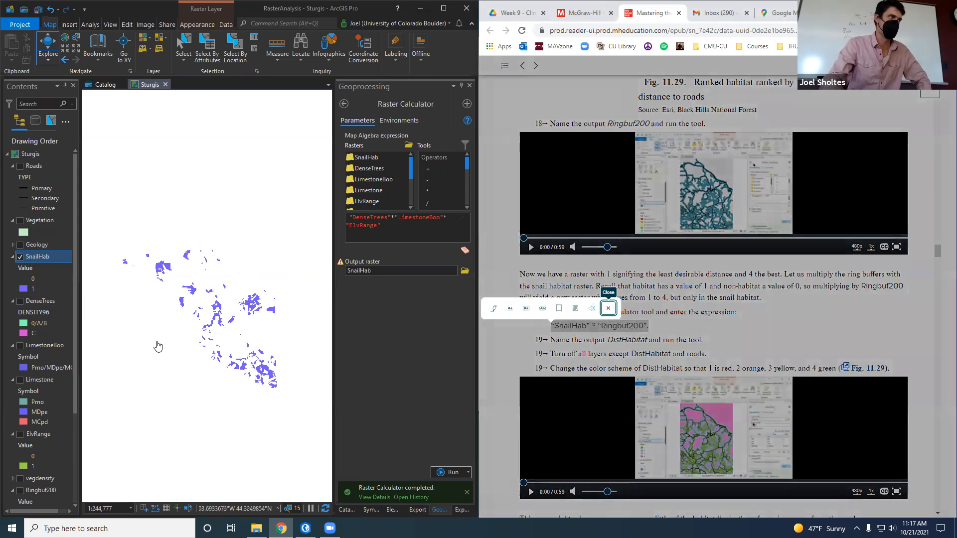
{"action": "left_click", "coordinate": [687, 313]}
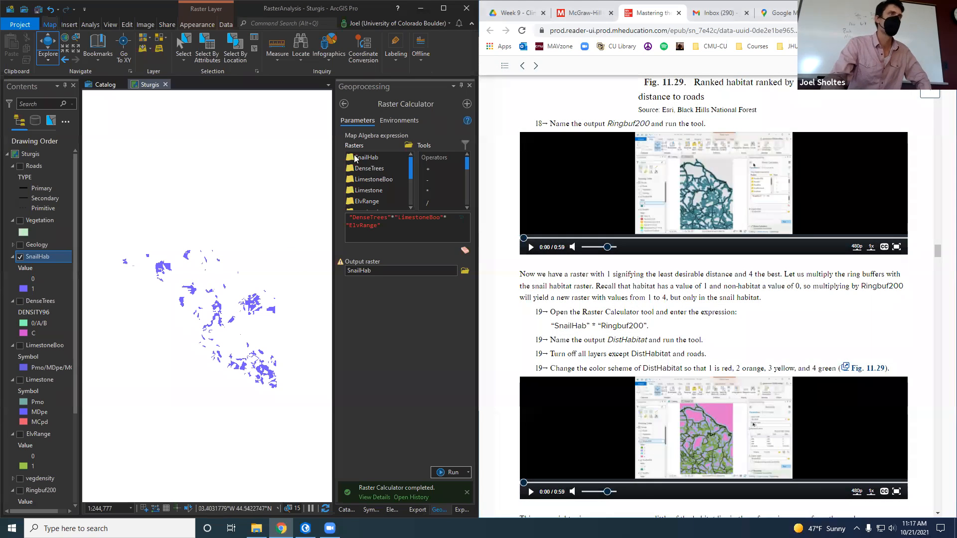
{"action": "left_click_drag", "start_coordinate": [396, 228], "coordinate": [299, 195]}
{"action": "key", "text": "Delete"}
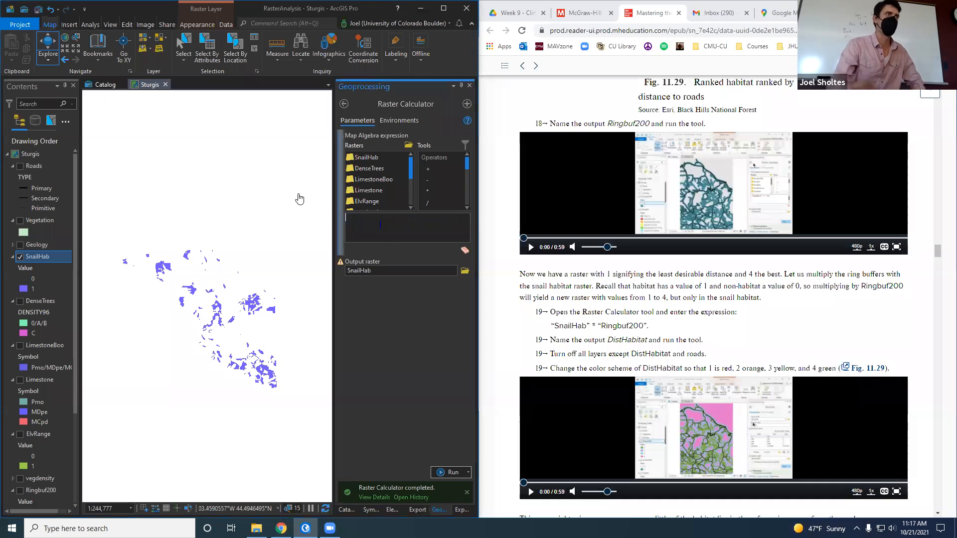
{"action": "left_click_drag", "start_coordinate": [415, 166], "coordinate": [413, 179]}
{"action": "key", "text": "ctrl+s"}
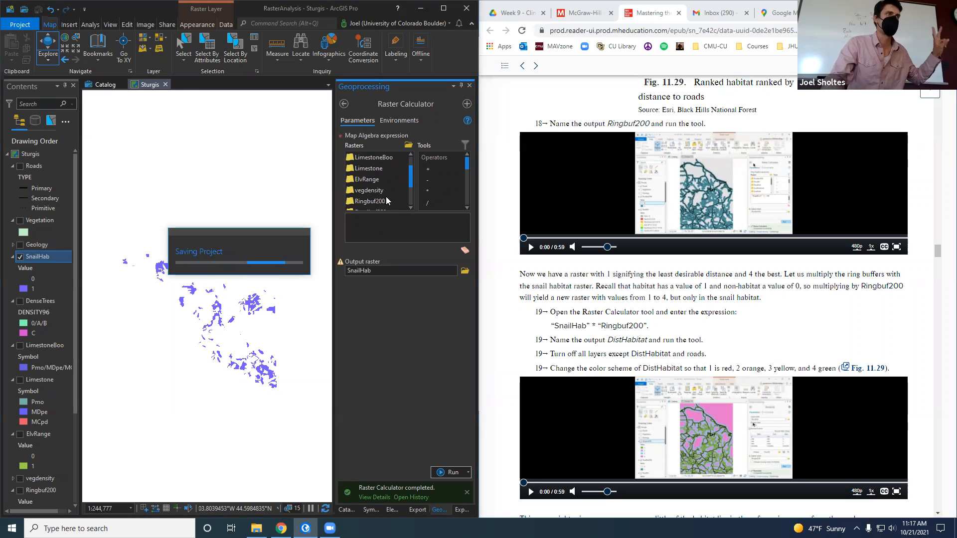
Build the Raster Calculator expression "SnailHab" * "Ringbuf200" and turn on the Ringbuf200 layer in the map.
{"action": "mouse_move", "coordinate": [412, 172]}
{"action": "left_mouse_down"}
{"action": "mouse_move", "coordinate": [412, 183]}
{"action": "mouse_move", "coordinate": [413, 168]}
{"action": "left_mouse_up"}
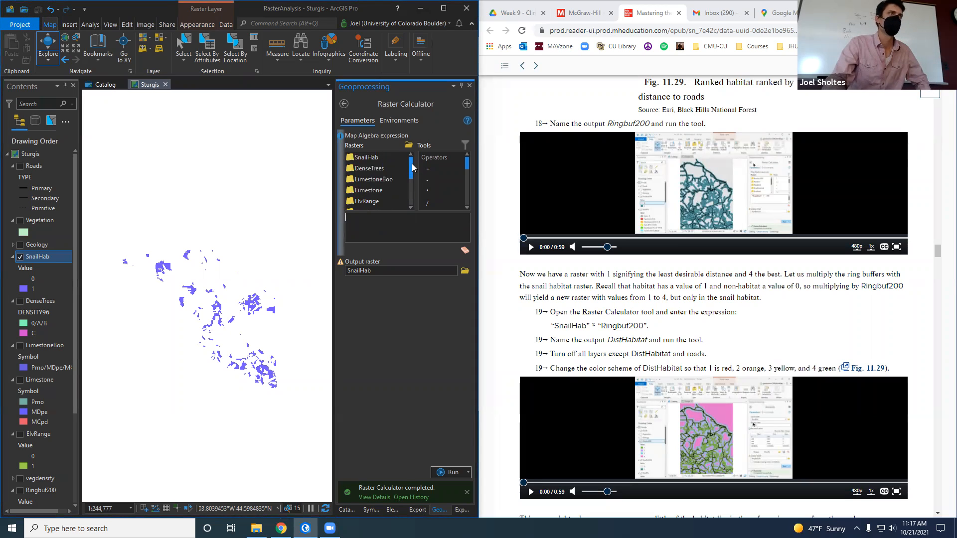
{"action": "double_click", "coordinate": [367, 157]}
{"action": "type", "text": "*"}
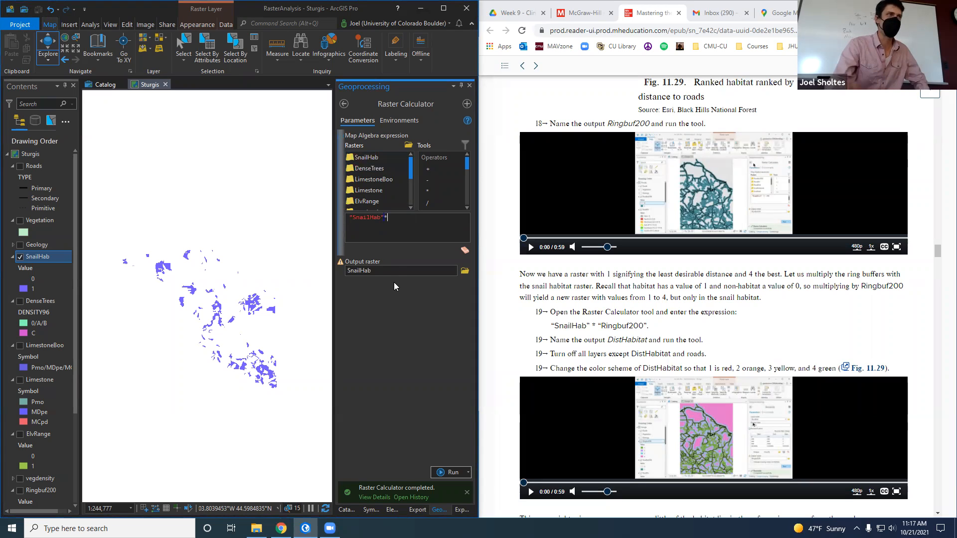
{"action": "scroll", "coordinate": [46, 403], "scroll_direction": "down", "scroll_amount": 3}
{"action": "left_click", "coordinate": [20, 396]}
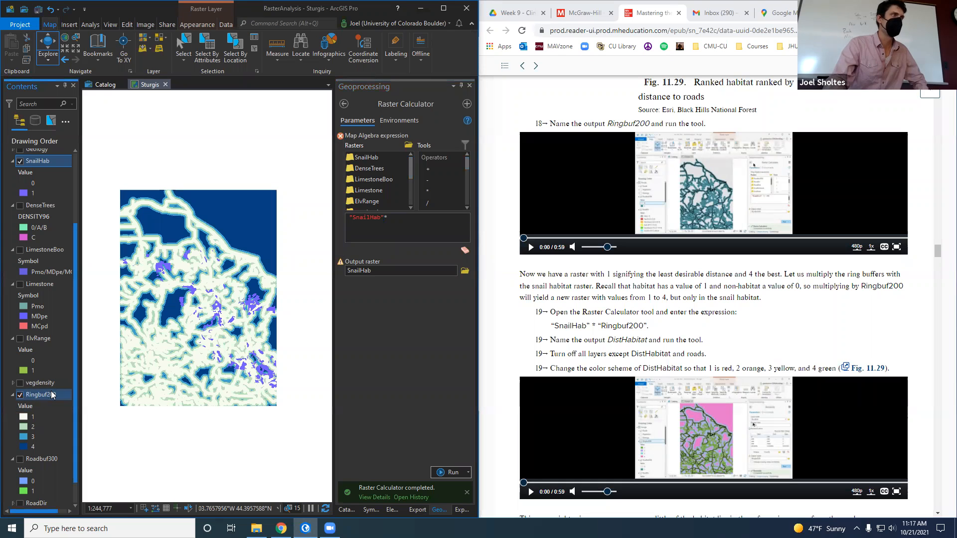
{"action": "scroll", "coordinate": [393, 180], "scroll_direction": "down", "scroll_amount": 2}
{"action": "double_click", "coordinate": [371, 201]}
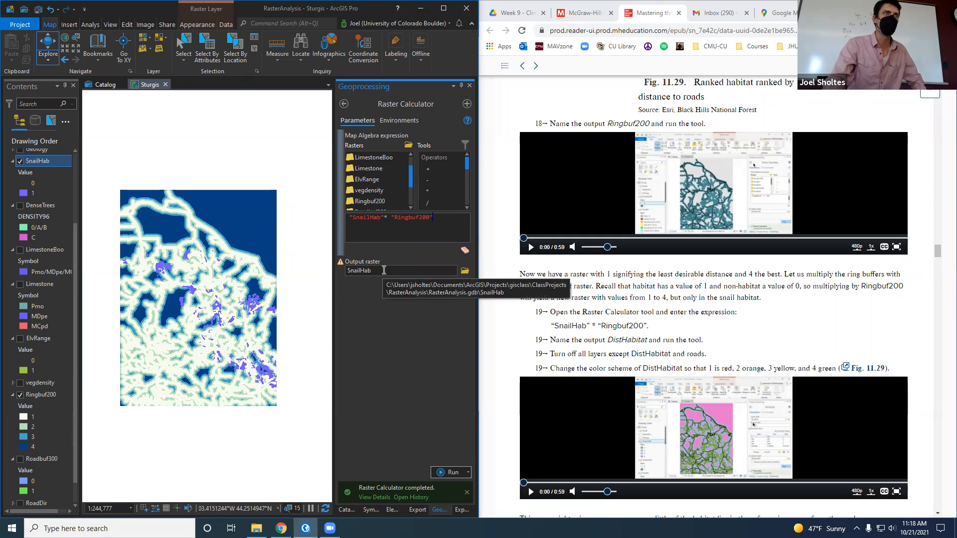
Name the output raster DistHab and run the Raster Calculator.
{"action": "double_click", "coordinate": [394, 270]}
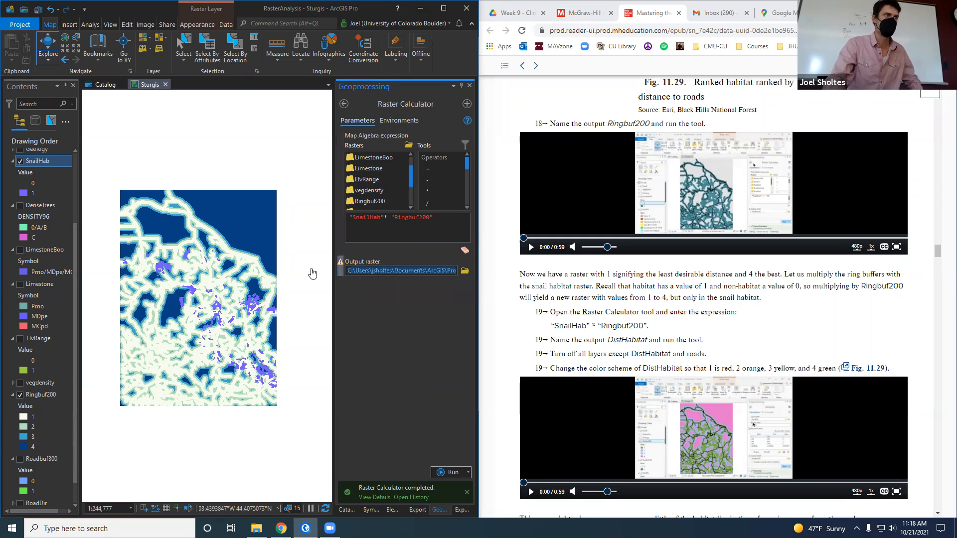
{"action": "key", "text": "BackSpace"}
{"action": "type", "text": "DistHab"}
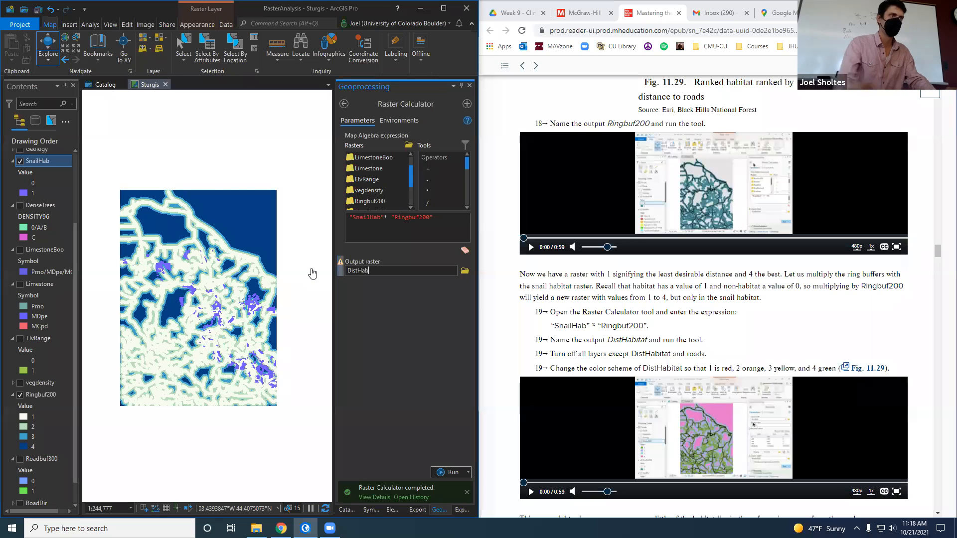
{"action": "left_click", "coordinate": [450, 472]}
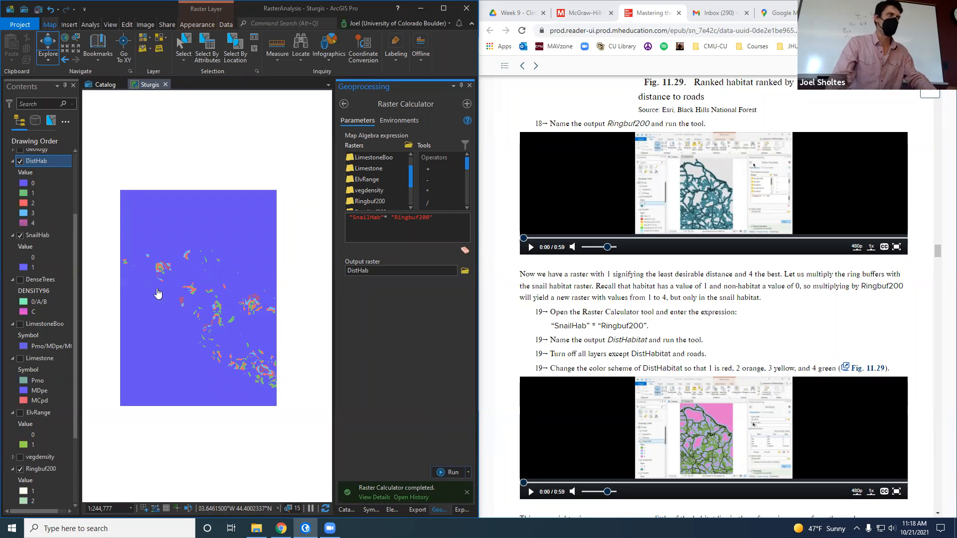
Set value 0 of the DistHab layer to no color and turn off the Ringbuf200 layer to examine the ranked habitat.
{"action": "left_click", "coordinate": [23, 186]}
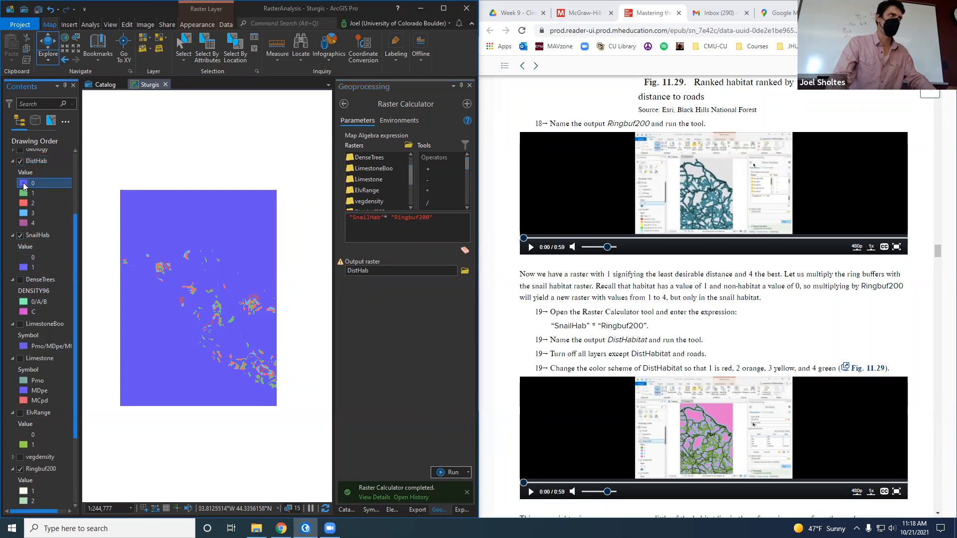
{"action": "left_click", "coordinate": [362, 267]}
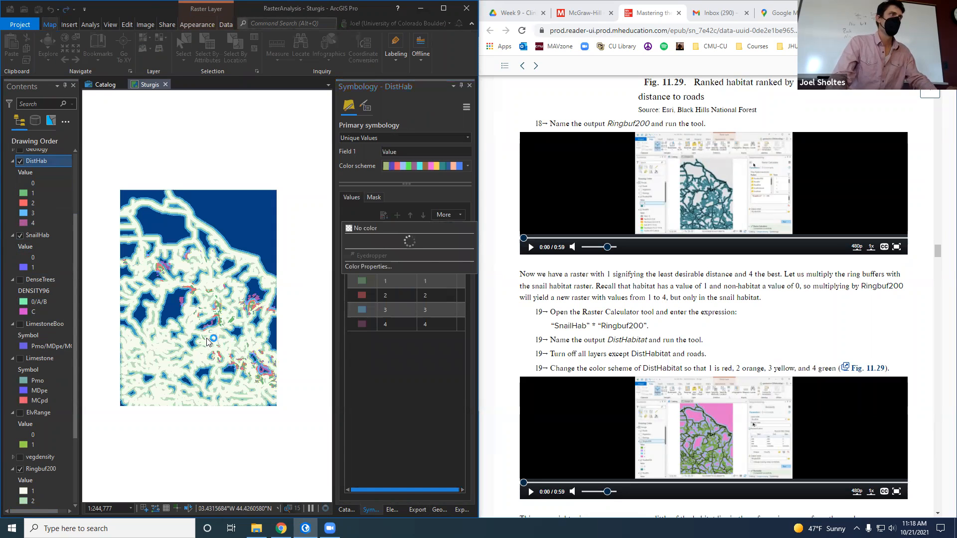
{"action": "left_click", "coordinate": [20, 470]}
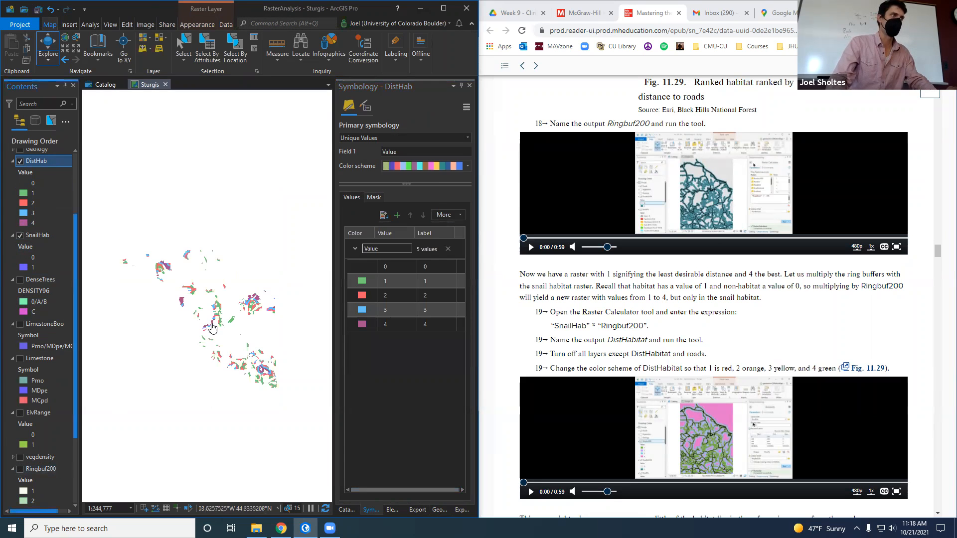
{"action": "scroll", "coordinate": [188, 254], "scroll_direction": "up", "scroll_amount": 4}
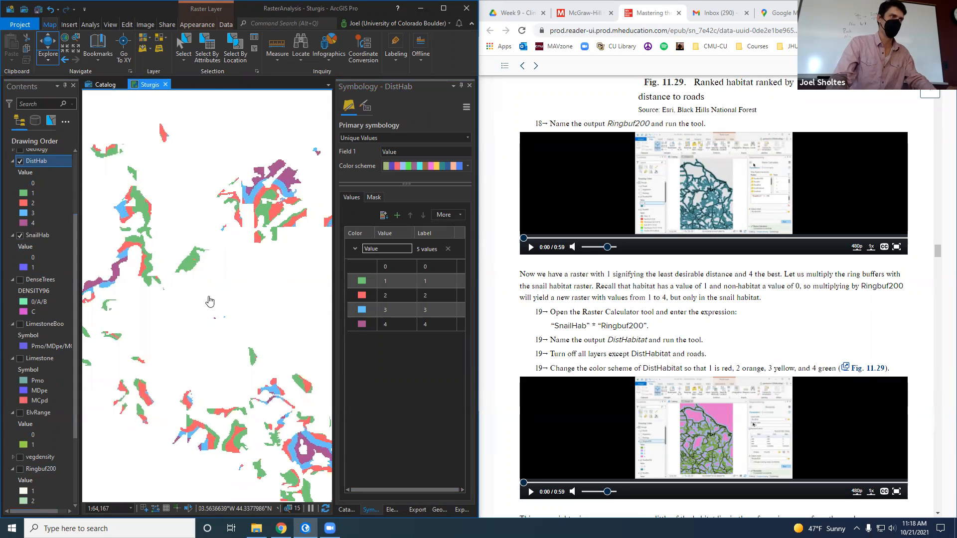
{"action": "scroll", "coordinate": [210, 269], "scroll_direction": "down", "scroll_amount": 1}
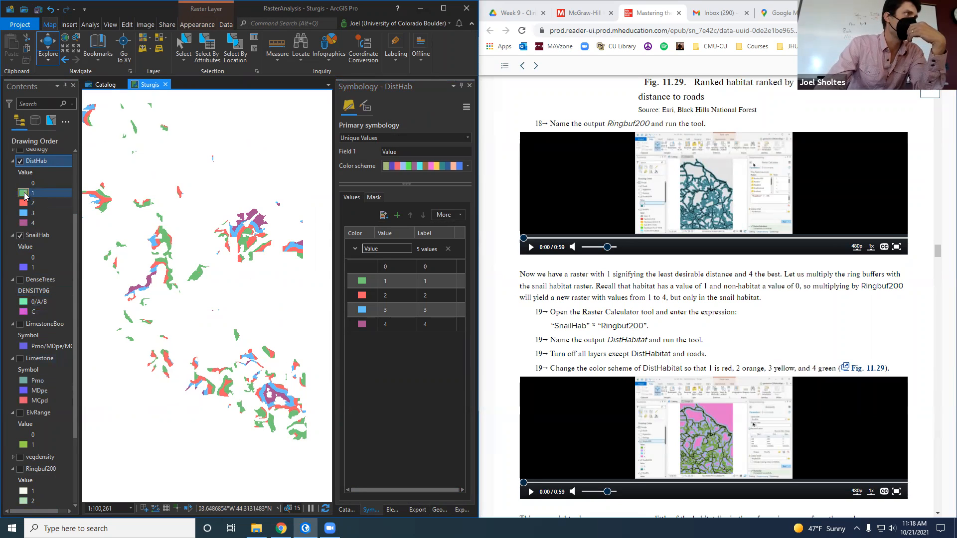
{"action": "left_click", "coordinate": [466, 166]}
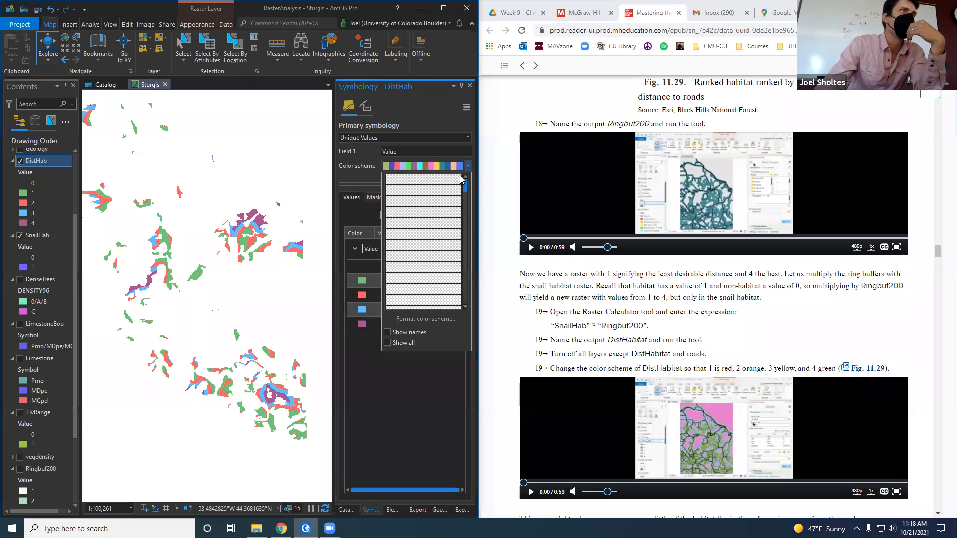
{"action": "scroll", "coordinate": [429, 246], "scroll_direction": "down", "scroll_amount": 3}
{"action": "scroll", "coordinate": [431, 281], "scroll_direction": "down", "scroll_amount": 3}
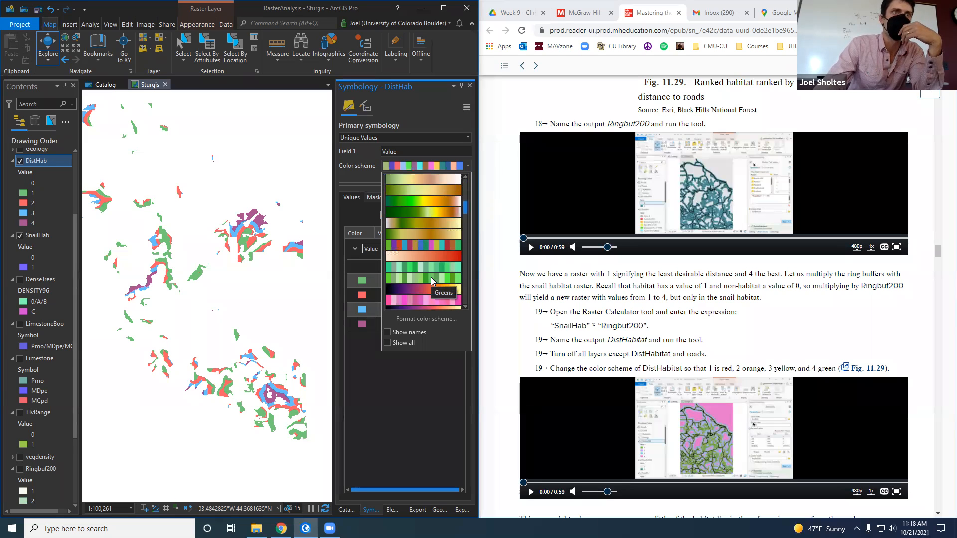
{"action": "left_click", "coordinate": [351, 397]}
Color the DistHab values so that 1 is red, 2 orange, 3 yellow and 4 green.
{"action": "left_click", "coordinate": [363, 281]}
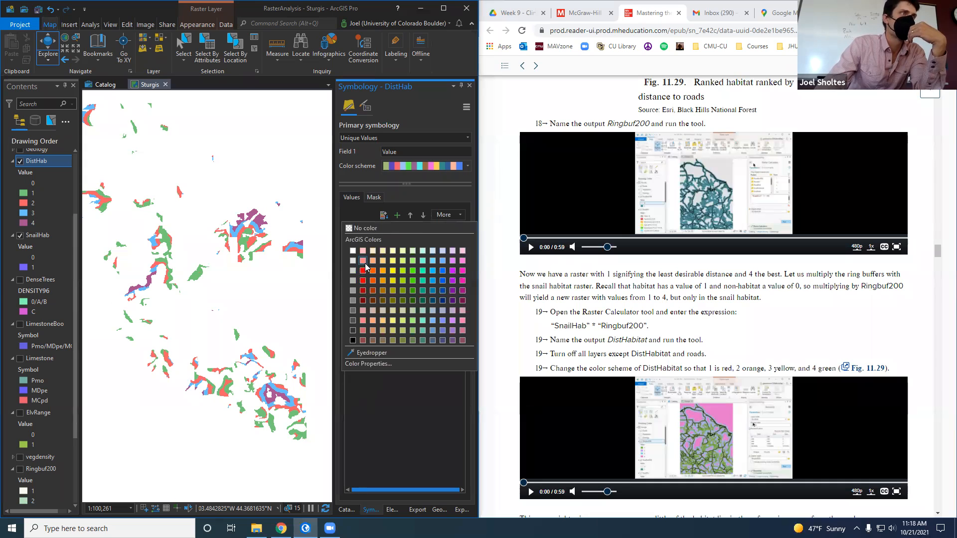
{"action": "left_click", "coordinate": [364, 281]}
{"action": "left_click", "coordinate": [361, 298]}
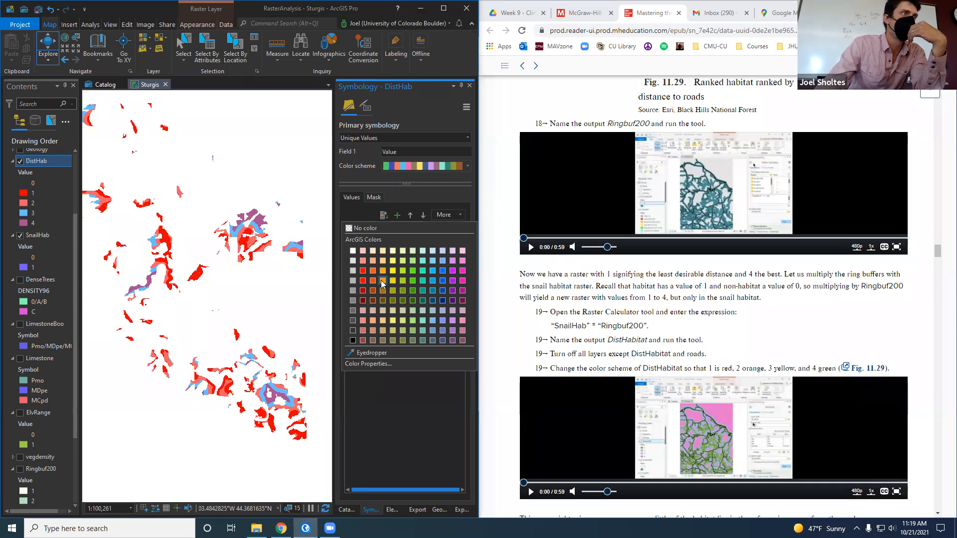
{"action": "left_click", "coordinate": [382, 281]}
{"action": "left_click", "coordinate": [361, 310]}
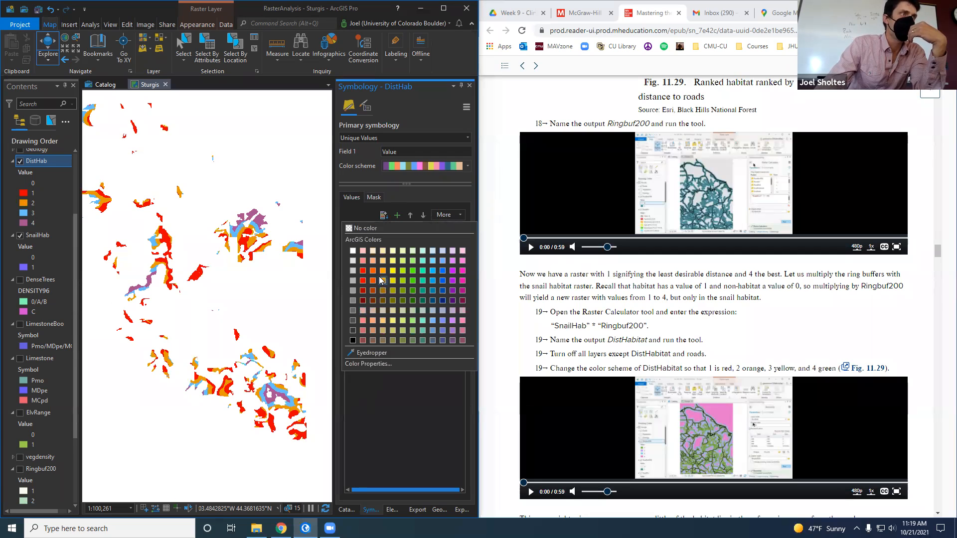
{"action": "left_click", "coordinate": [393, 272]}
{"action": "left_click", "coordinate": [363, 330]}
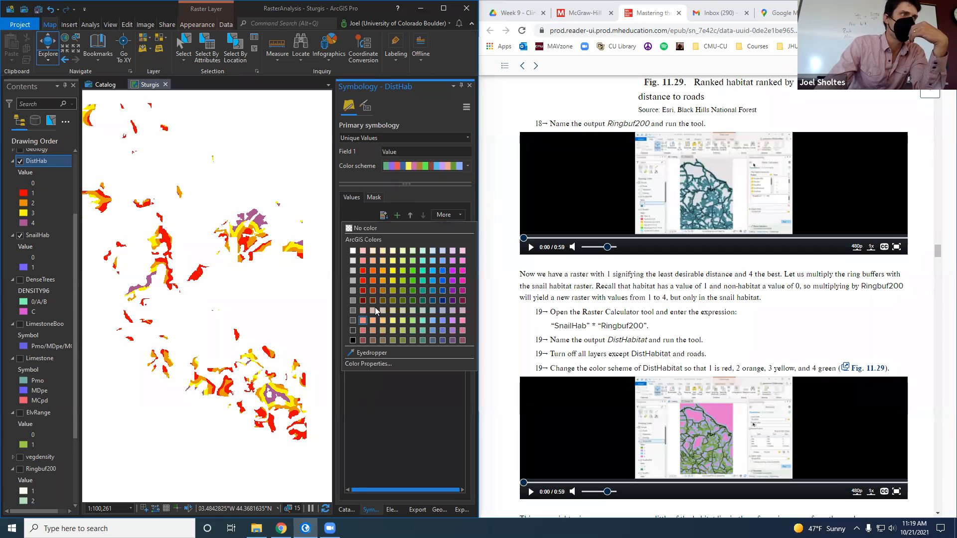
{"action": "left_click", "coordinate": [413, 291]}
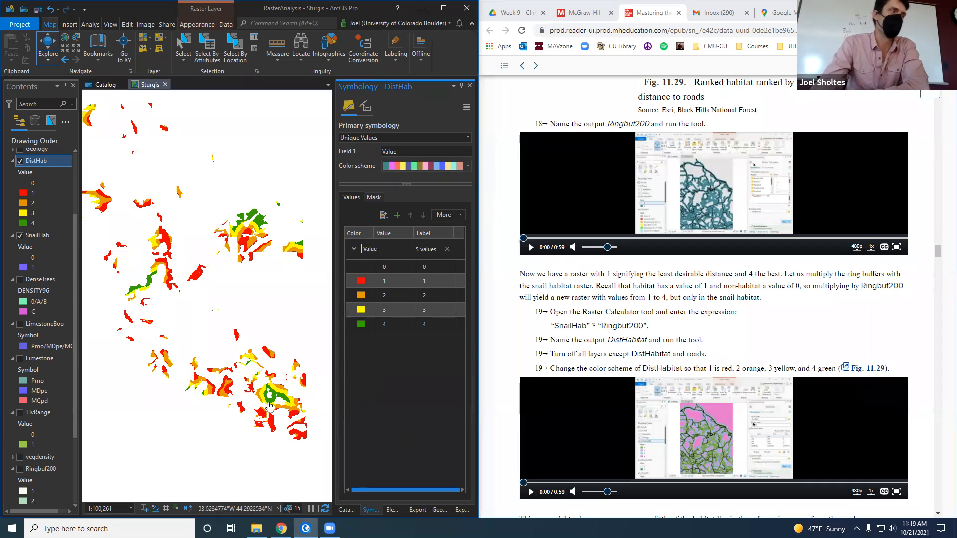
Turn on the Ringbuf200 and Roadbuf300 layers and turn off DistHab for the comparison in tutorial step 20.
{"action": "scroll", "coordinate": [824, 337], "scroll_direction": "down", "scroll_amount": 6}
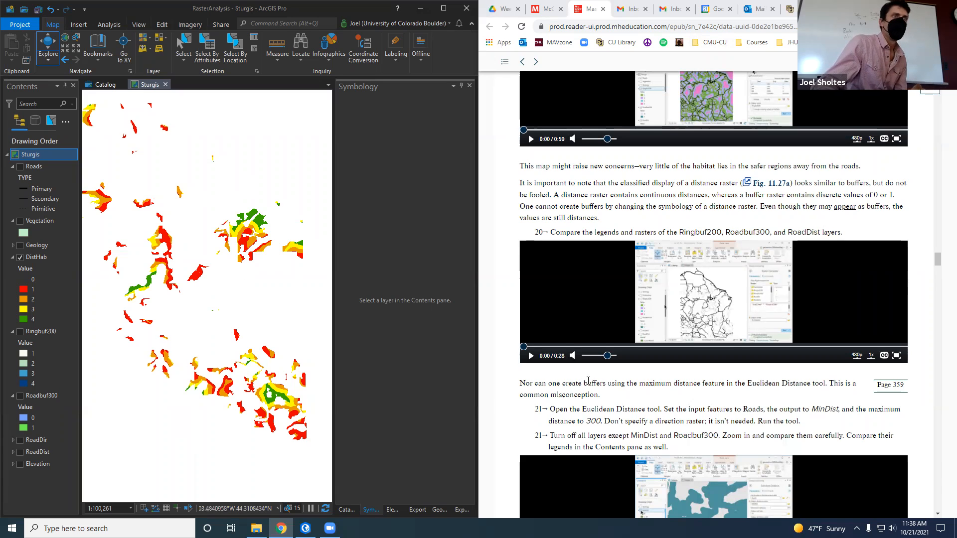
{"action": "scroll", "coordinate": [589, 381], "scroll_direction": "down", "scroll_amount": 1}
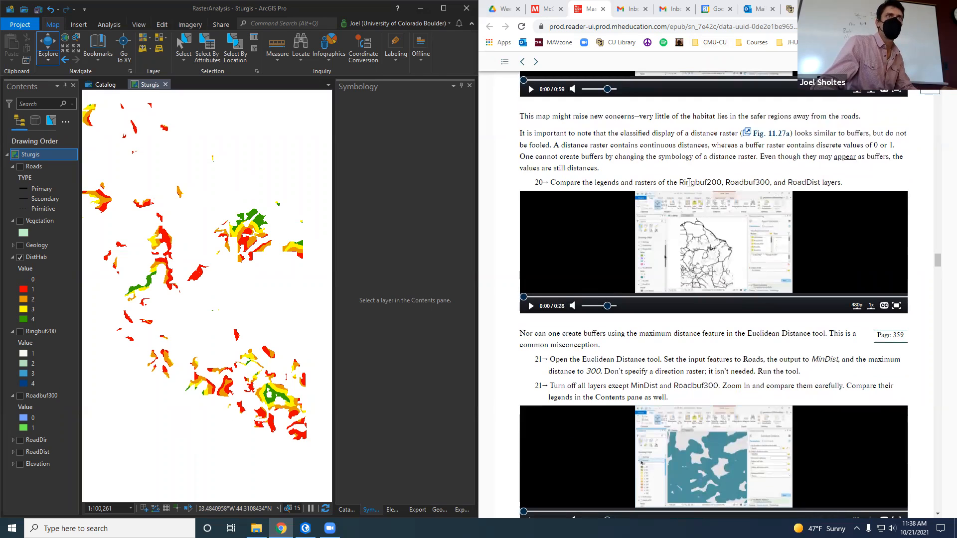
{"action": "left_click", "coordinate": [21, 332]}
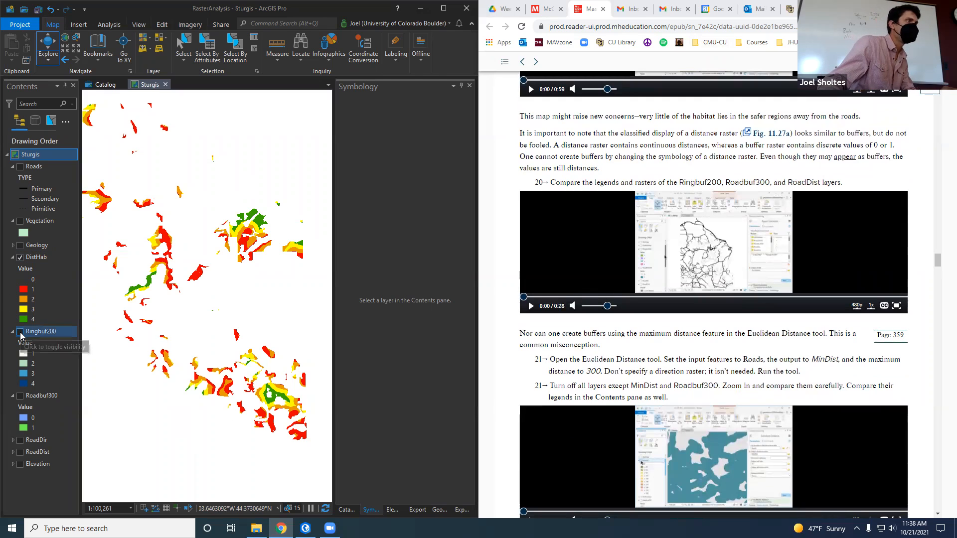
{"action": "left_click", "coordinate": [21, 397]}
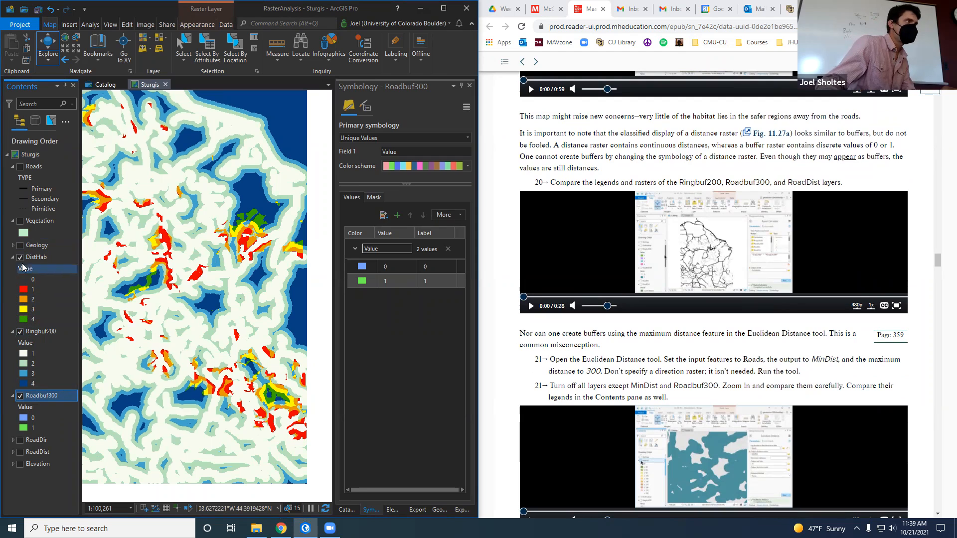
{"action": "left_click", "coordinate": [21, 258]}
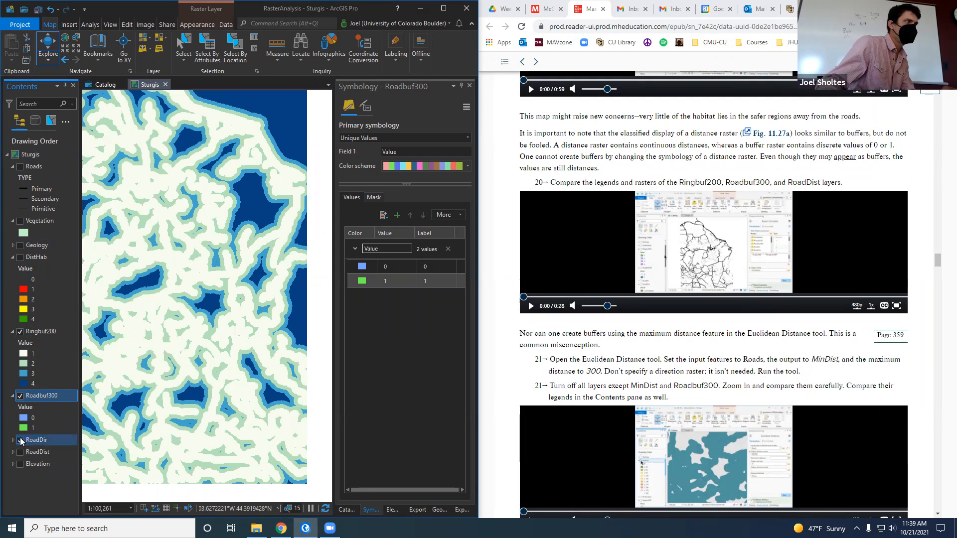
Move the RoadDist layer above RoadDir, turn it on and expand its legend.
{"action": "left_click", "coordinate": [30, 440]}
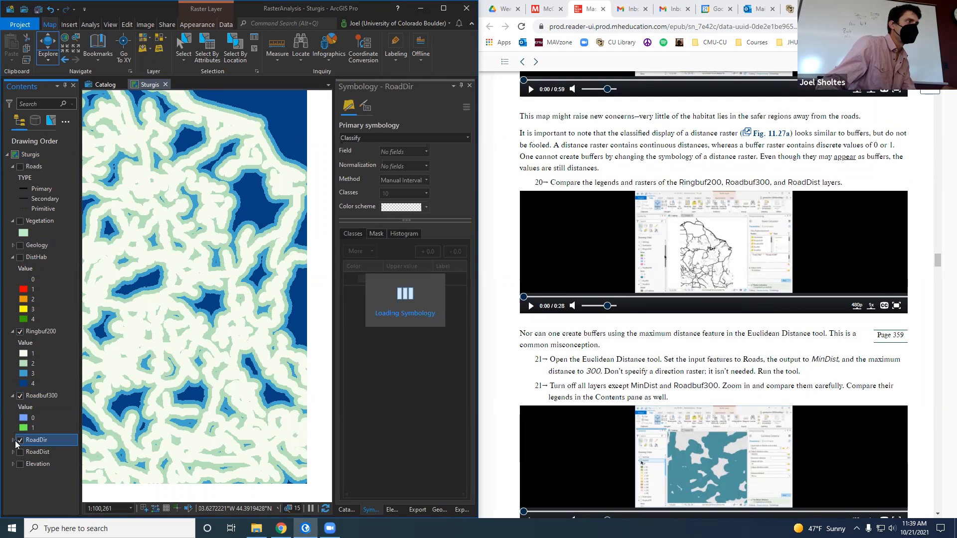
{"action": "left_click", "coordinate": [13, 441]}
{"action": "left_click", "coordinate": [13, 440]}
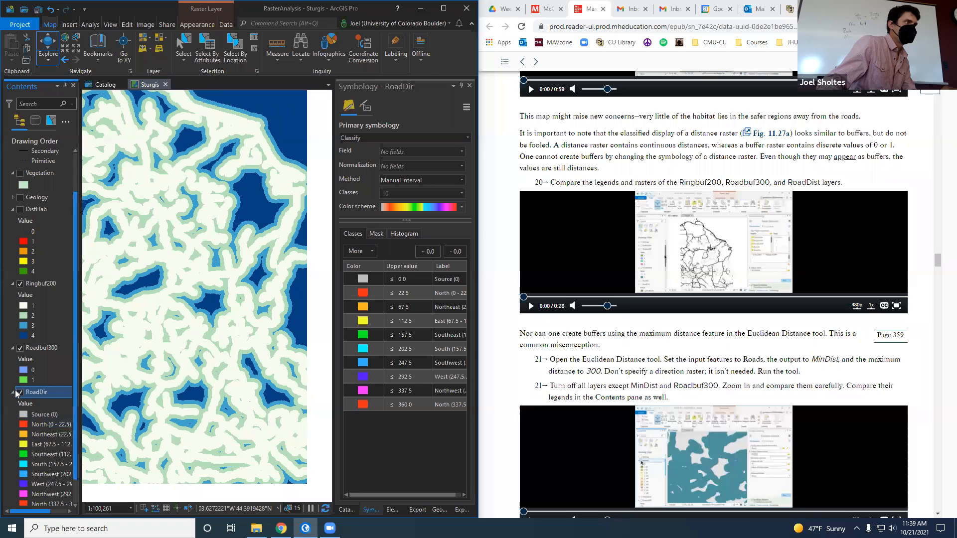
{"action": "left_click_drag", "start_coordinate": [40, 453], "coordinate": [44, 431]}
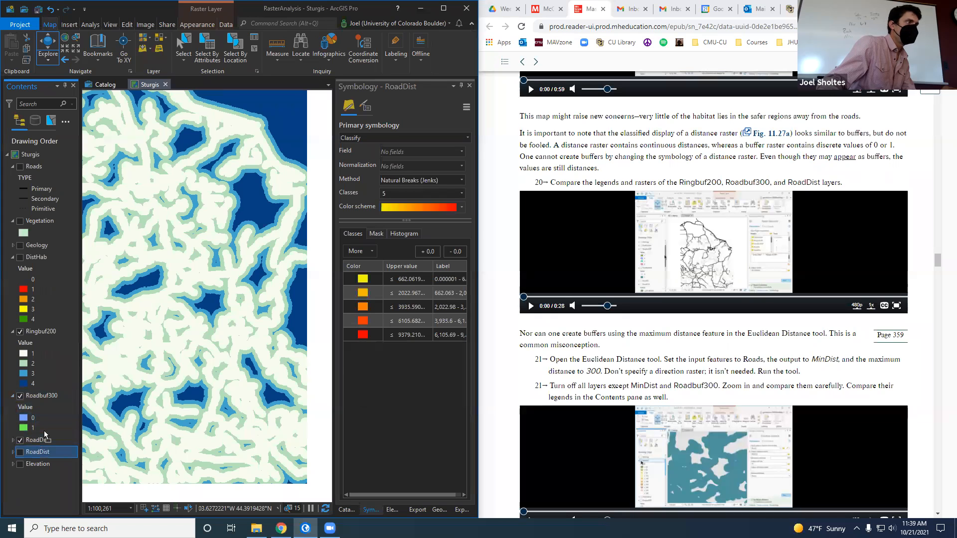
{"action": "left_click", "coordinate": [20, 441]}
{"action": "left_click", "coordinate": [13, 440]}
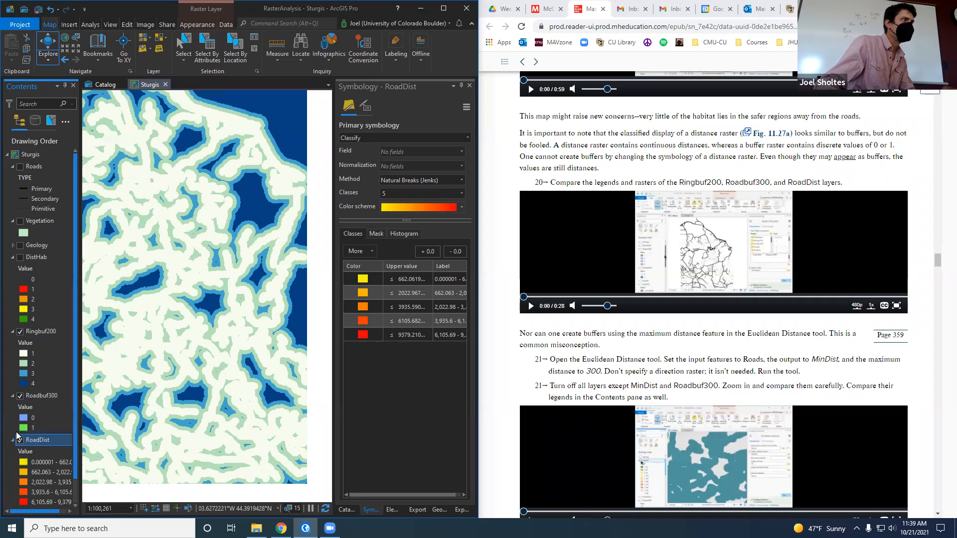
{"action": "scroll", "coordinate": [17, 435], "scroll_direction": "down", "scroll_amount": 1}
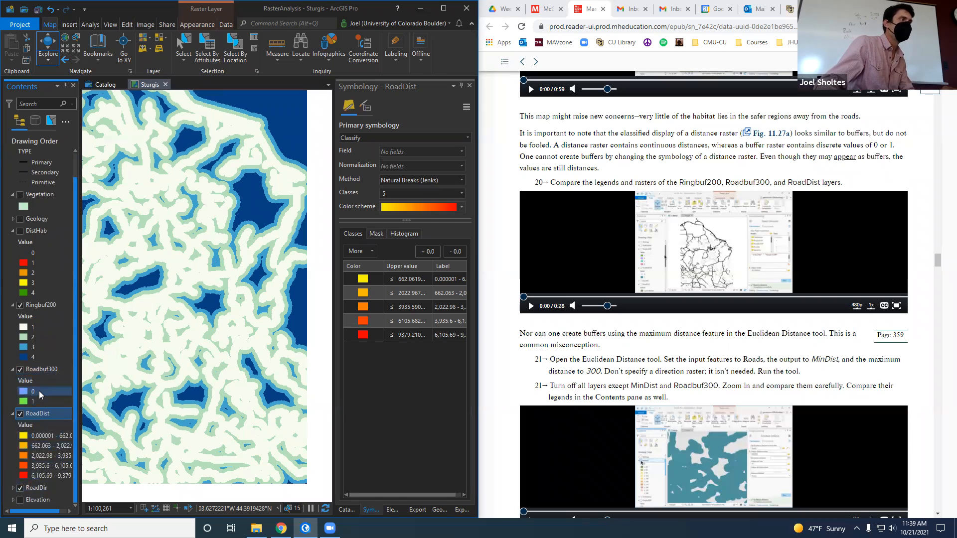
Turn off Roadbuf300 and Ringbuf200 to examine the RoadDist raster across the map.
{"action": "left_click", "coordinate": [20, 369]}
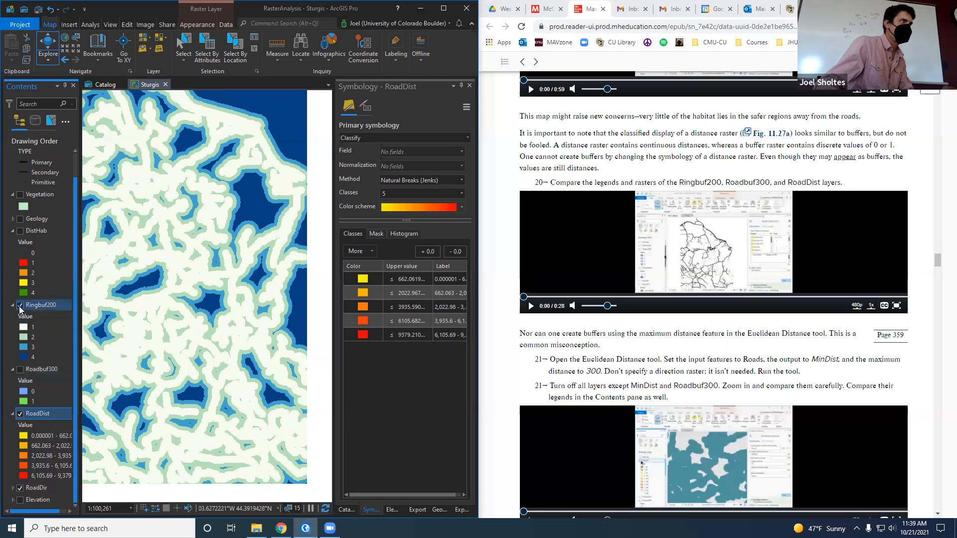
{"action": "left_click", "coordinate": [20, 305]}
{"action": "scroll", "coordinate": [160, 320], "scroll_direction": "down", "scroll_amount": 2}
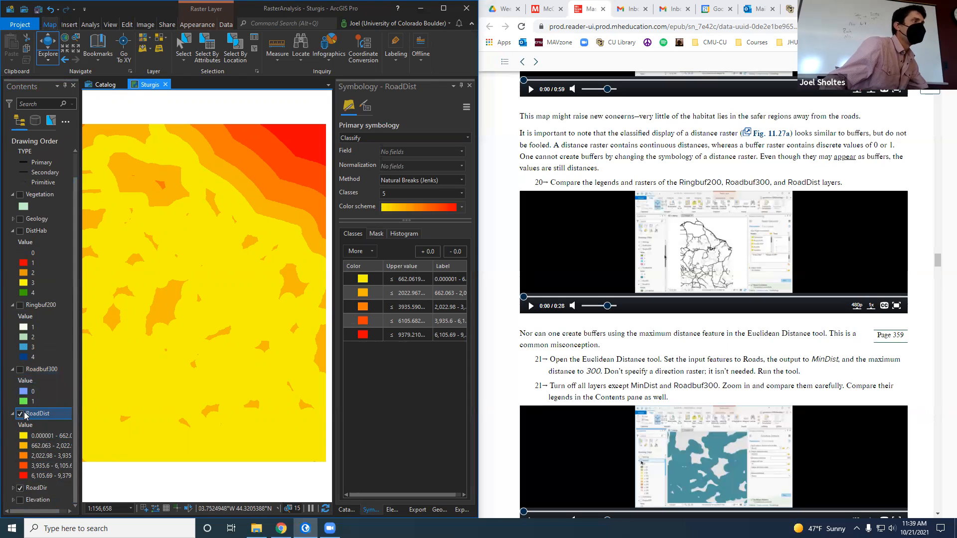
Display Roadbuf300 in place of RoadDist and turn off the RoadDir layer.
{"action": "left_click", "coordinate": [18, 390]}
{"action": "left_click", "coordinate": [20, 369]}
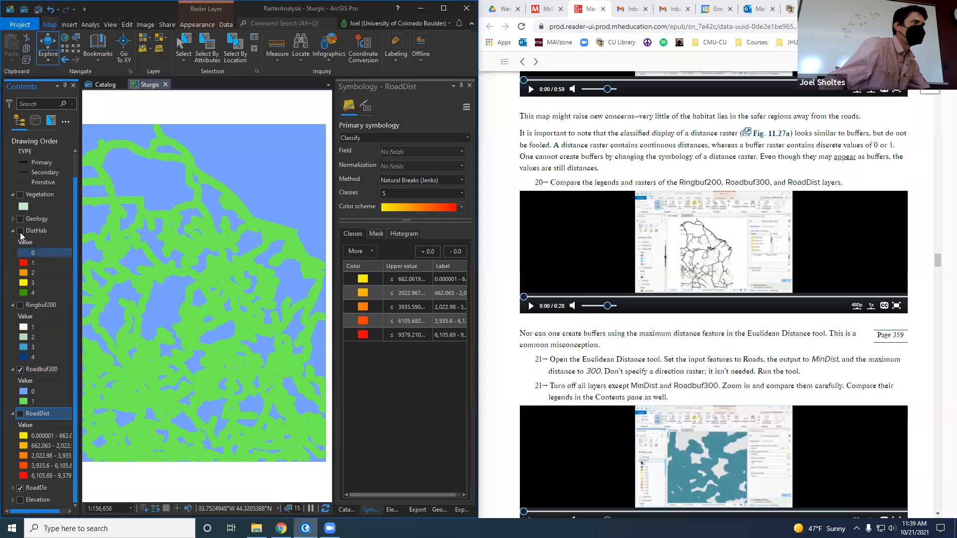
{"action": "left_click", "coordinate": [19, 488]}
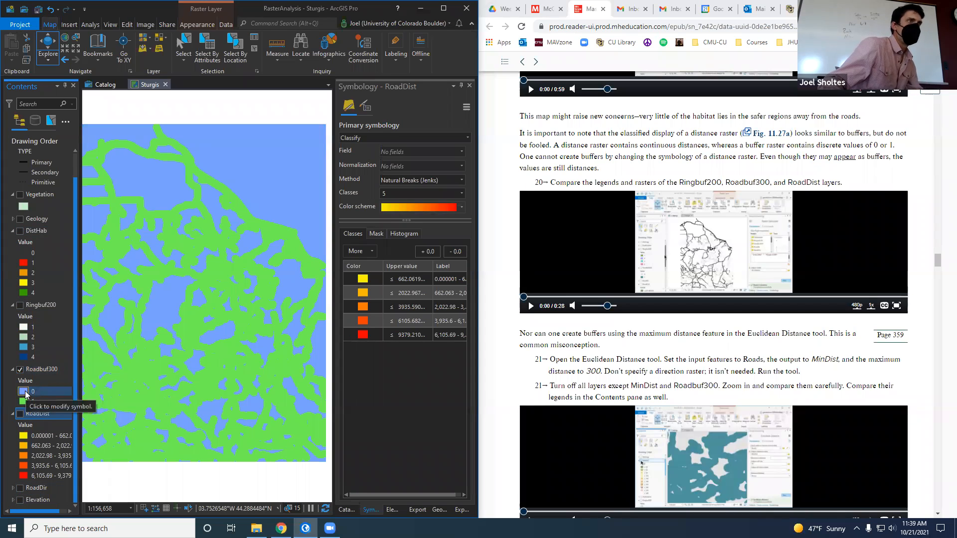
Set value 0 of Roadbuf300 to no color, and show Ringbuf200 in the map instead of Roadbuf300.
{"action": "left_click", "coordinate": [23, 391]}
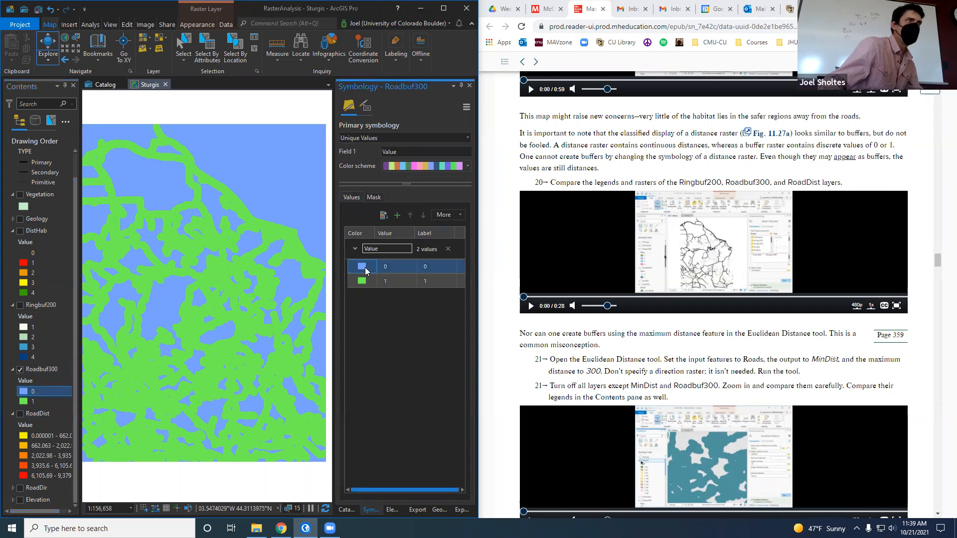
{"action": "left_click", "coordinate": [365, 258]}
{"action": "left_click", "coordinate": [359, 228]}
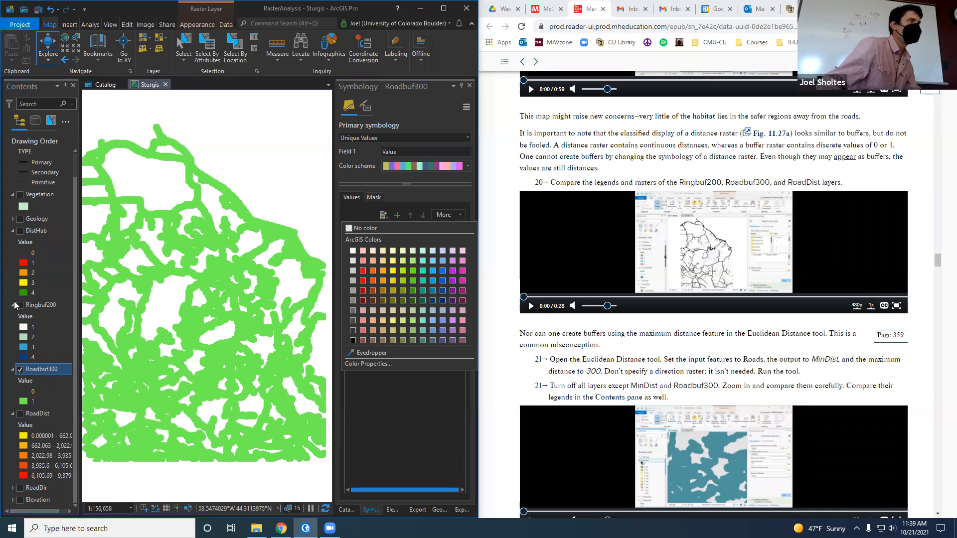
{"action": "left_click", "coordinate": [20, 306]}
{"action": "left_click", "coordinate": [20, 370]}
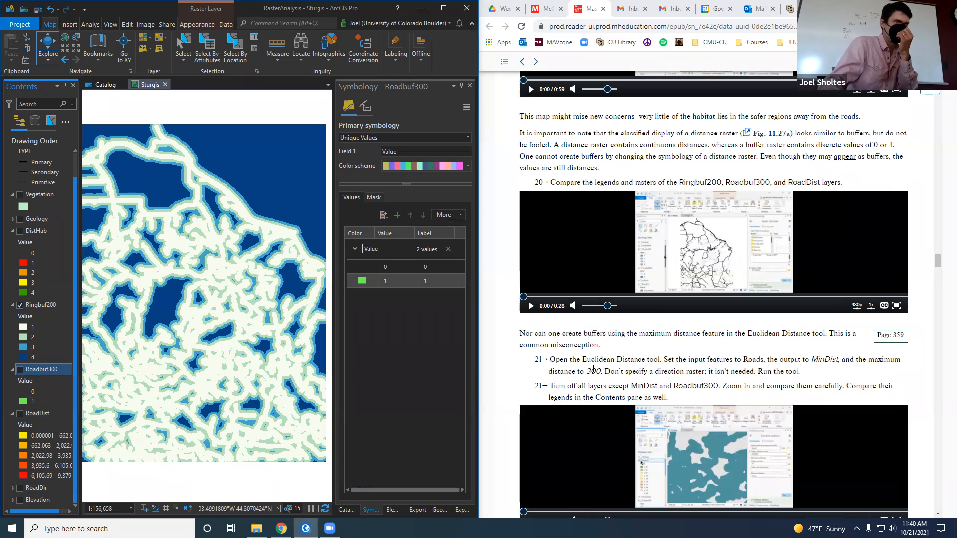
Open the Euclidean Distance tool with Roads as the input source data and turn on the Roads layer in the map.
{"action": "left_click", "coordinate": [439, 508]}
{"action": "left_click", "coordinate": [344, 104]}
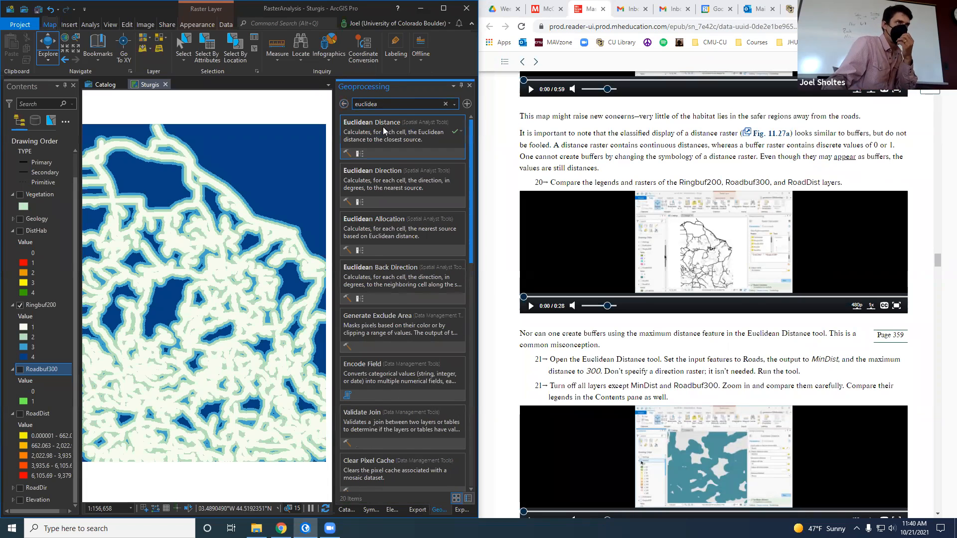
{"action": "left_click", "coordinate": [384, 129]}
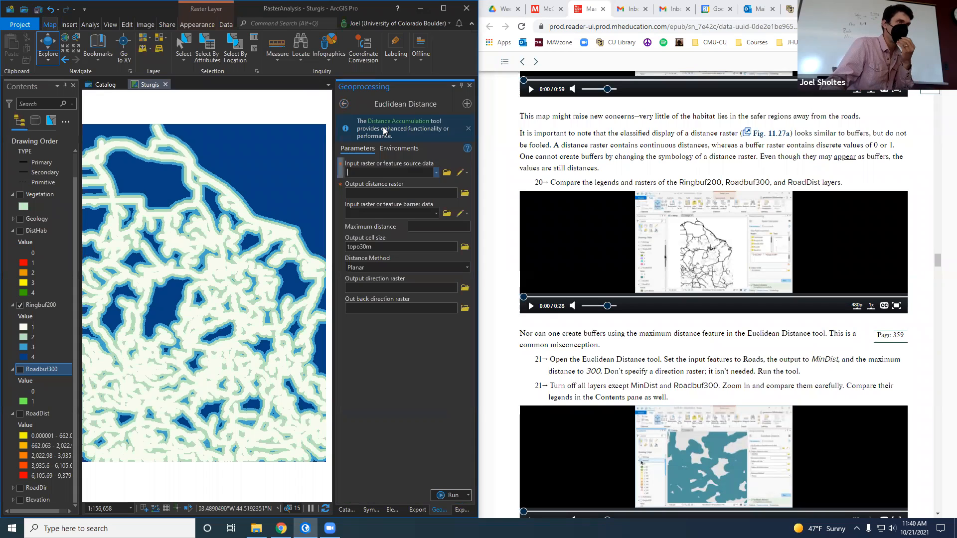
{"action": "left_click", "coordinate": [435, 173]}
{"action": "left_click", "coordinate": [424, 183]}
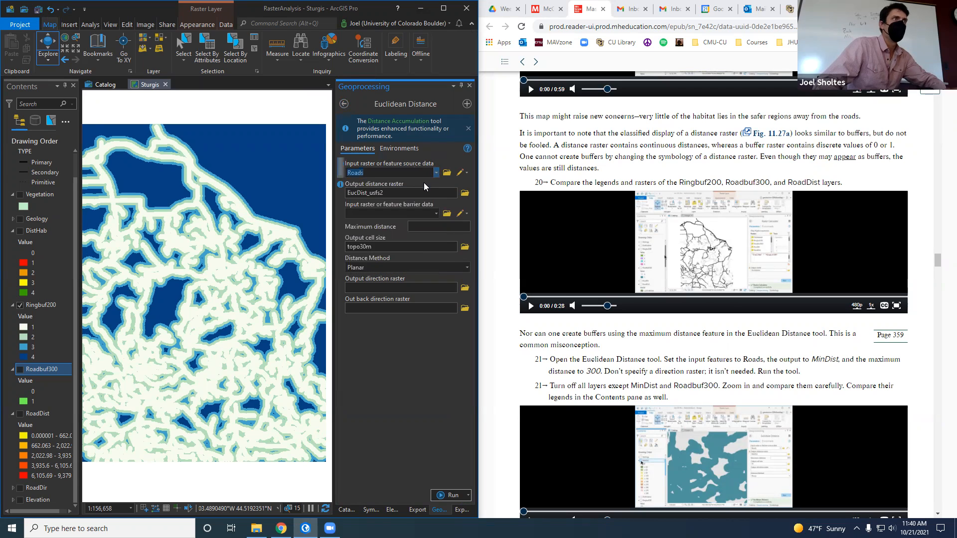
{"action": "scroll", "coordinate": [16, 173], "scroll_direction": "up", "scroll_amount": 1}
{"action": "left_click", "coordinate": [20, 166]}
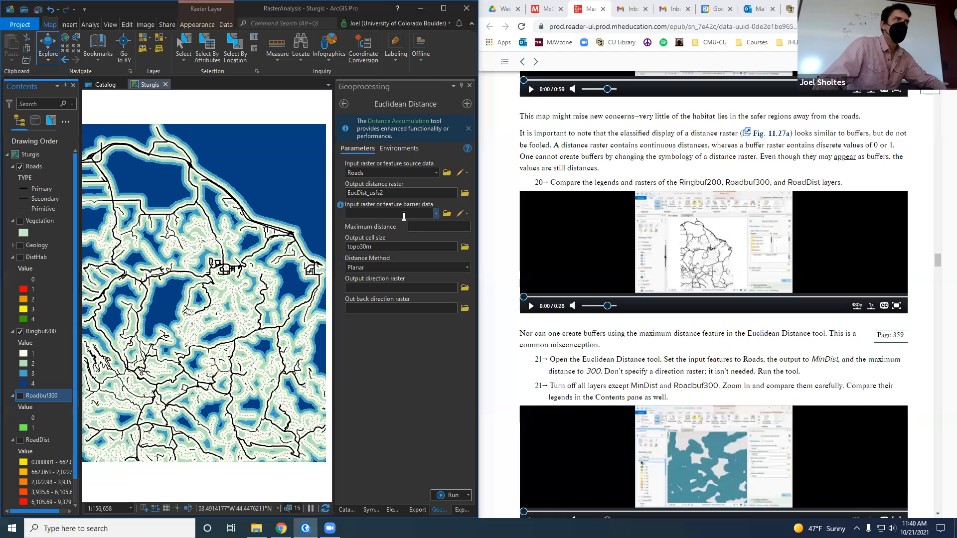
Name the output distance raster MinDist, set the maximum distance to 300 and run the Euclidean Distance tool.
{"action": "double_click", "coordinate": [453, 193]}
{"action": "key", "text": "BackSpace"}
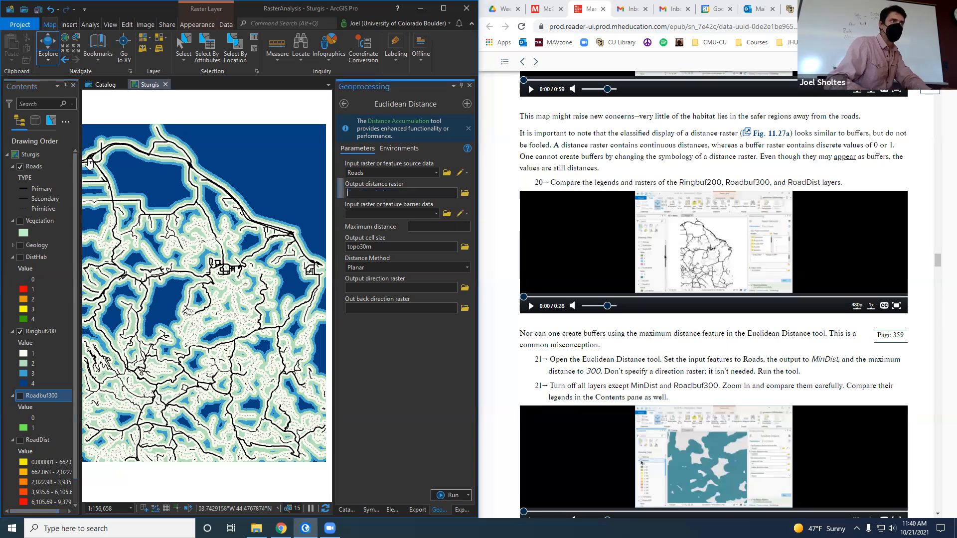
{"action": "type", "text": "M"}
{"action": "type", "text": "MinDist"}
{"action": "scroll", "coordinate": [89, 162], "scroll_direction": "up", "scroll_amount": 2}
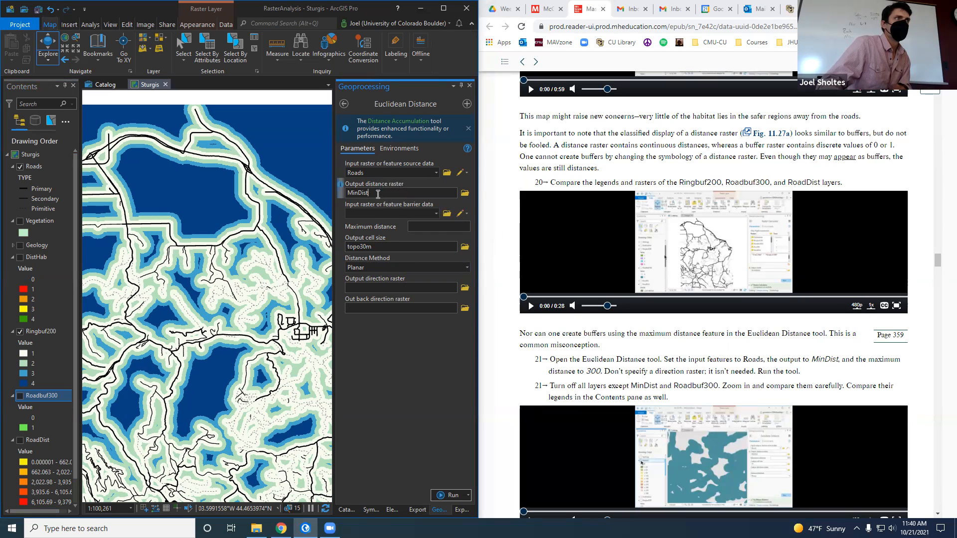
{"action": "left_click", "coordinate": [424, 228]}
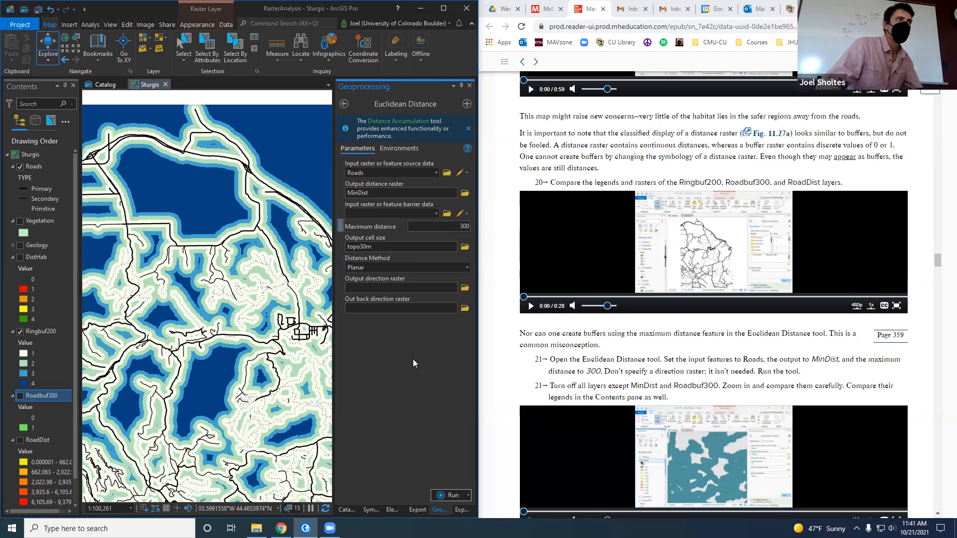
{"action": "left_click", "coordinate": [441, 495]}
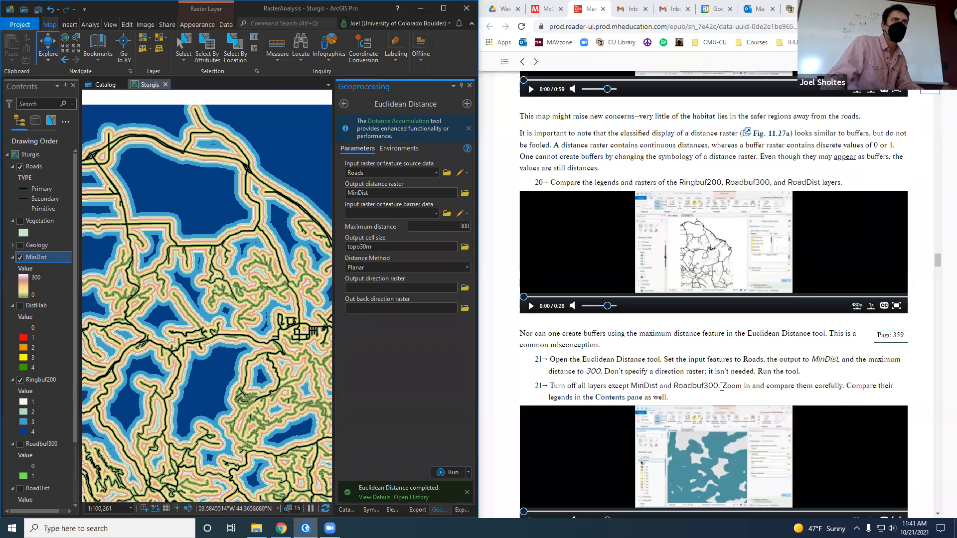
Turn off Ringbuf200, turn on Roadbuf300 and toggle MinDist off and on to compare the two rasters.
{"action": "scroll", "coordinate": [722, 387], "scroll_direction": "down", "scroll_amount": 1}
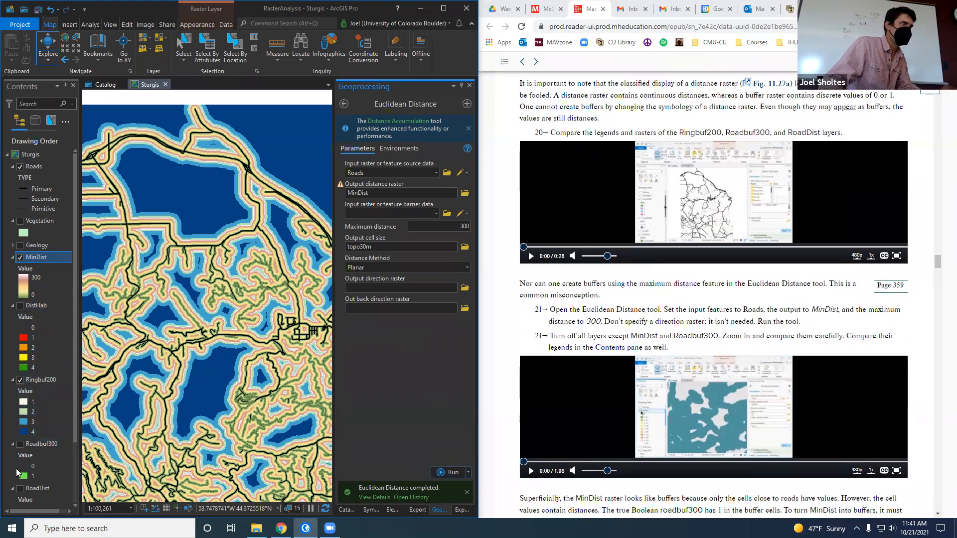
{"action": "left_click", "coordinate": [20, 379]}
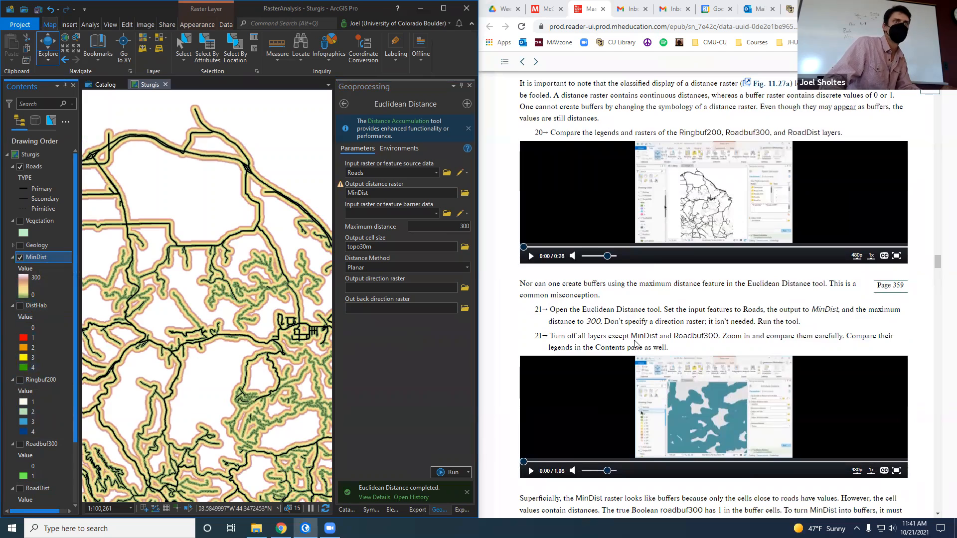
{"action": "scroll", "coordinate": [636, 344], "scroll_direction": "down", "scroll_amount": 1}
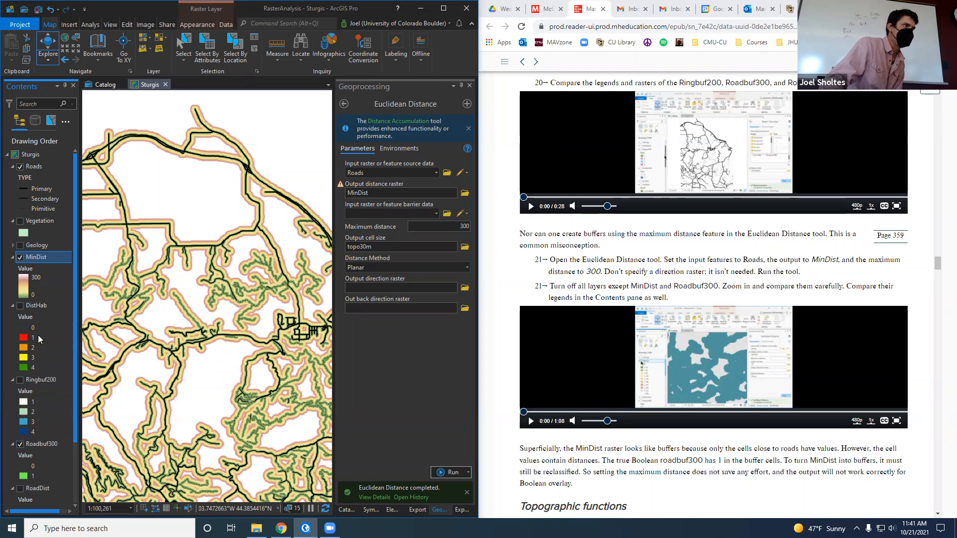
{"action": "left_click", "coordinate": [20, 257]}
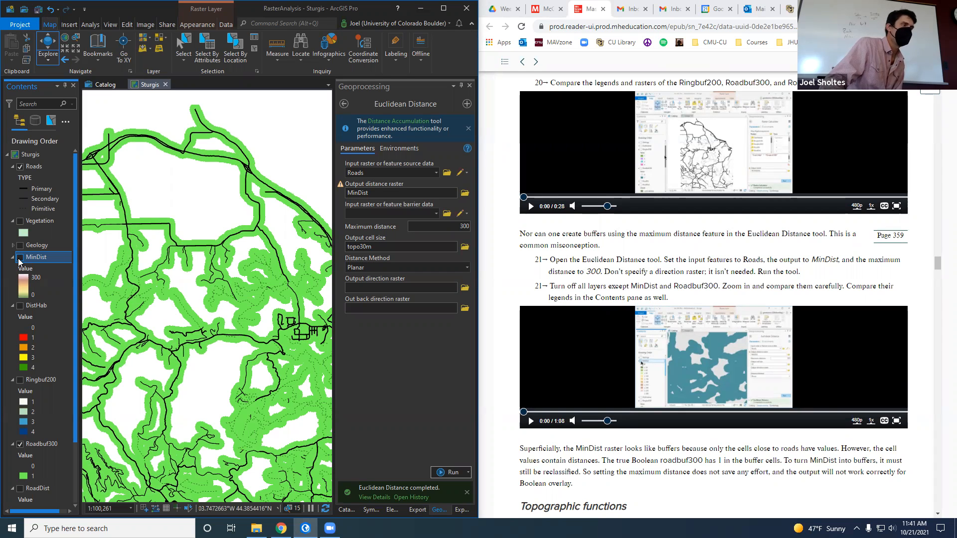
{"action": "left_click", "coordinate": [20, 258]}
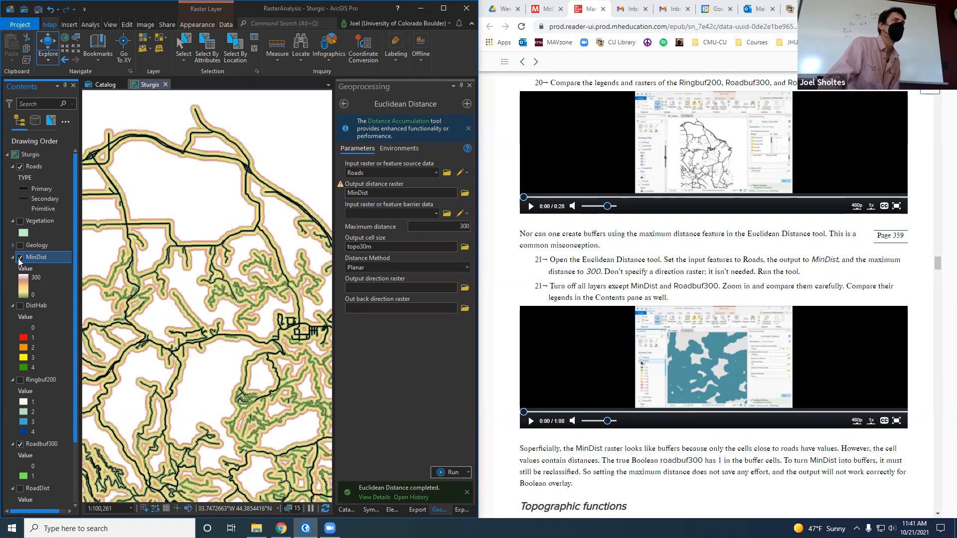
Toggle MinDist and leave it off, and inspect the pixel value of a Roadbuf300 buffer cell in its pop-up.
{"action": "left_click", "coordinate": [20, 258]}
{"action": "left_click", "coordinate": [20, 258]}
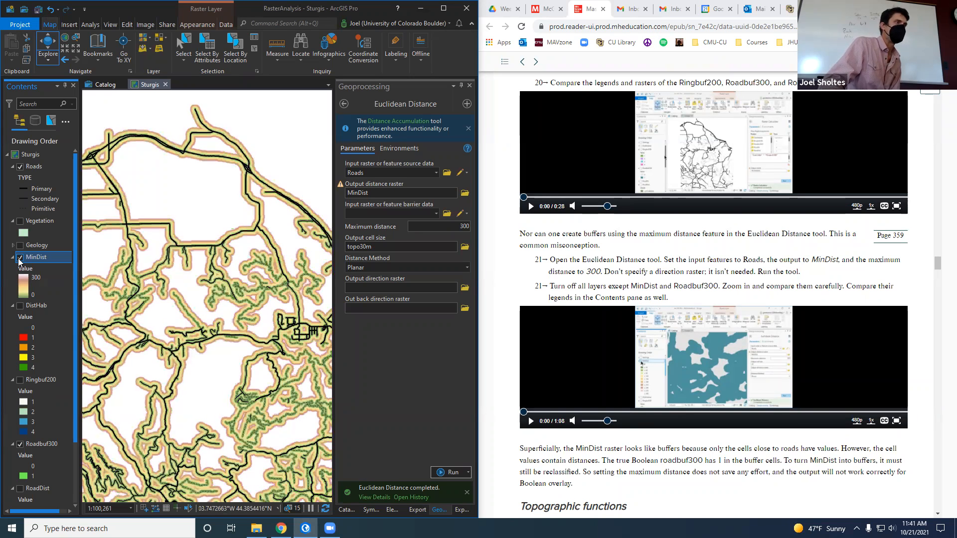
{"action": "left_click", "coordinate": [19, 258]}
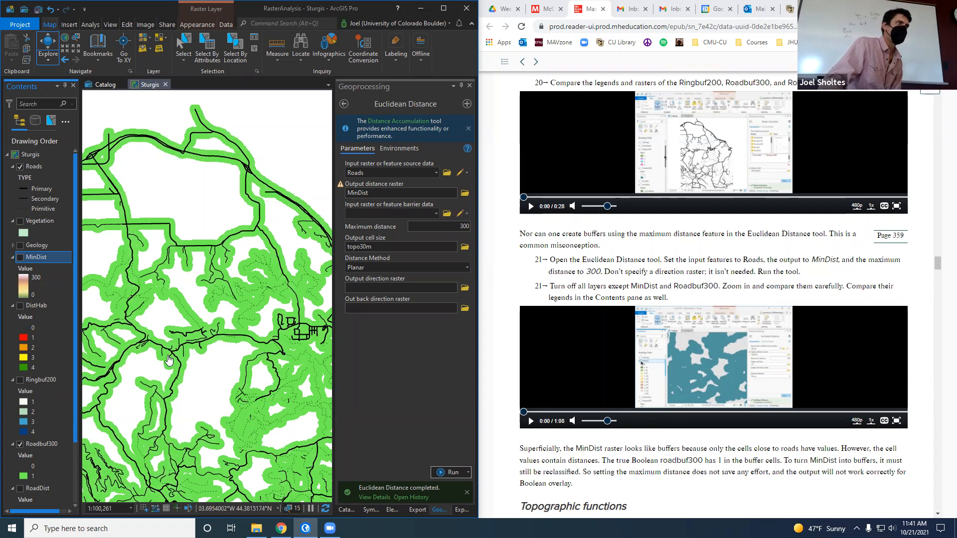
{"action": "left_click", "coordinate": [168, 357]}
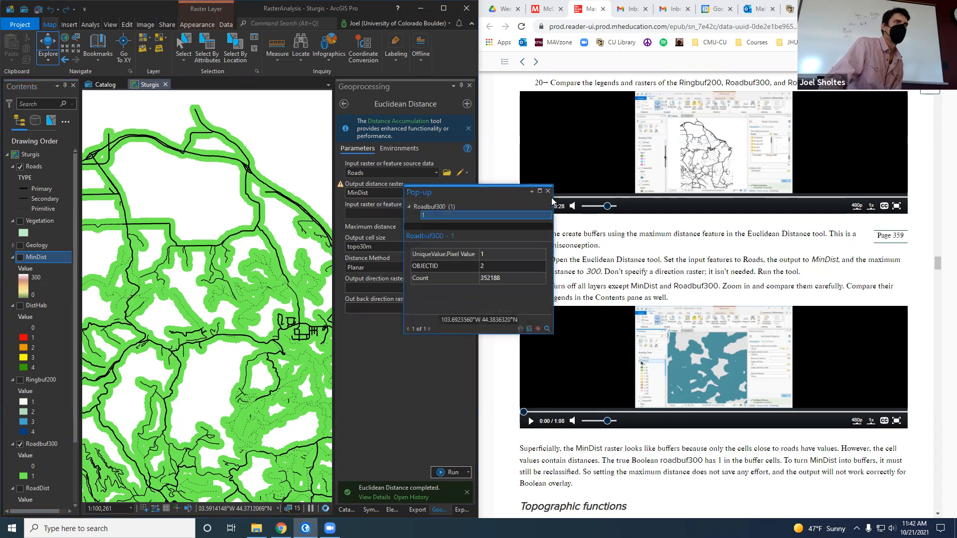
{"action": "left_click", "coordinate": [549, 191]}
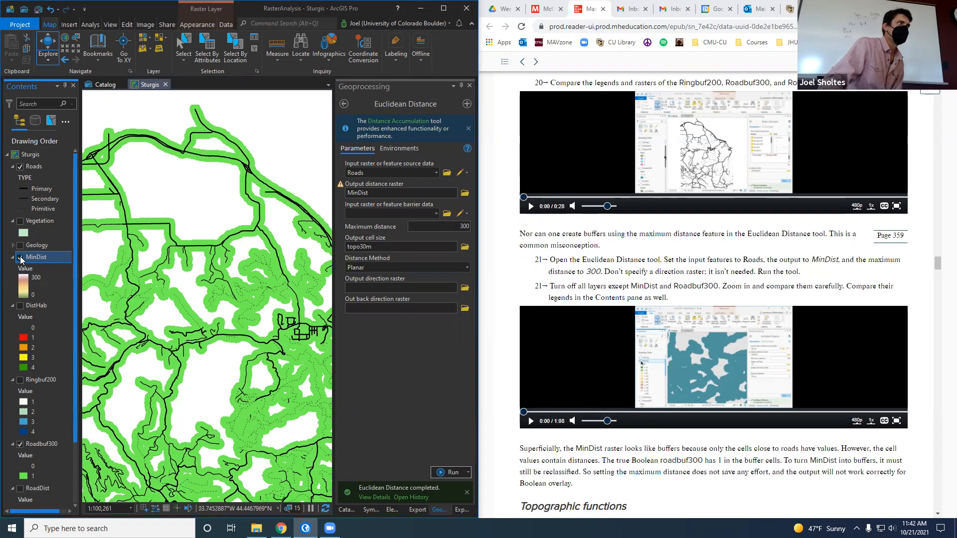
Turn on MinDist to inspect the value of one of its cells near a road, and hide it again to reveal Roadbuf300.
{"action": "left_click", "coordinate": [20, 258]}
{"action": "left_click", "coordinate": [152, 342]}
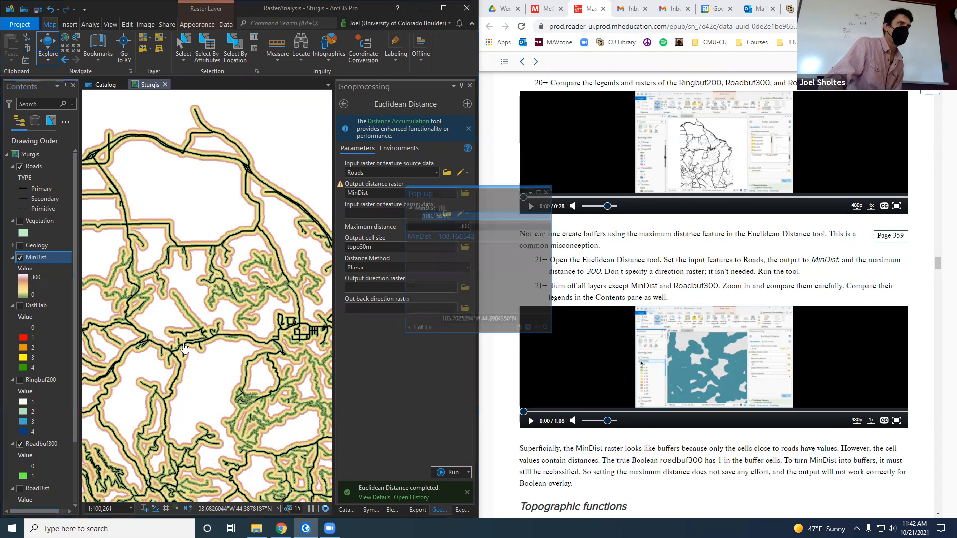
{"action": "left_click", "coordinate": [549, 191]}
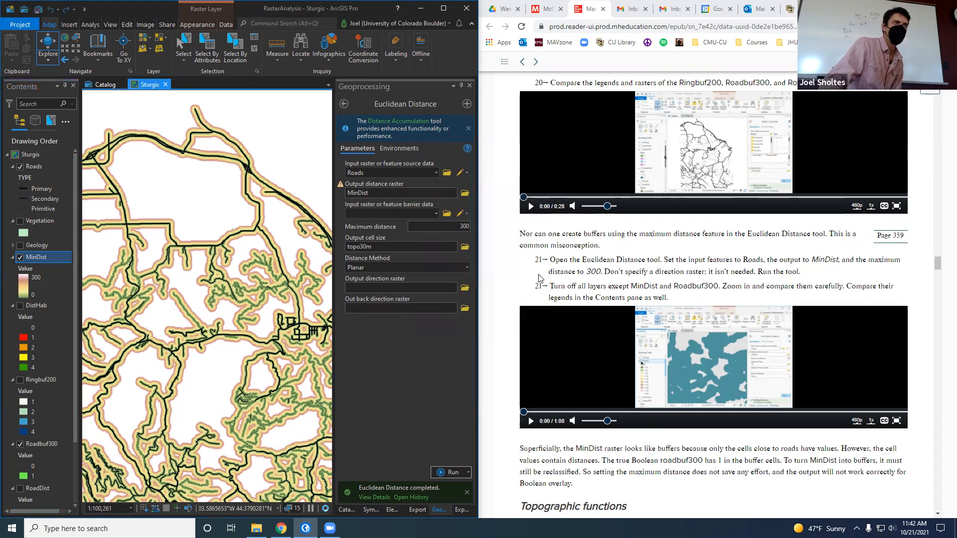
{"action": "scroll", "coordinate": [707, 397], "scroll_direction": "down", "scroll_amount": 2}
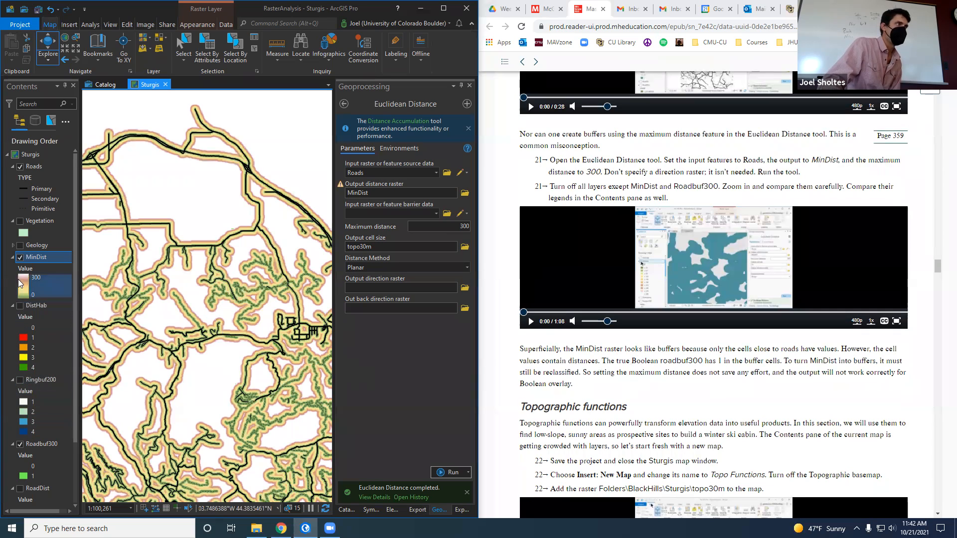
{"action": "left_click", "coordinate": [20, 258]}
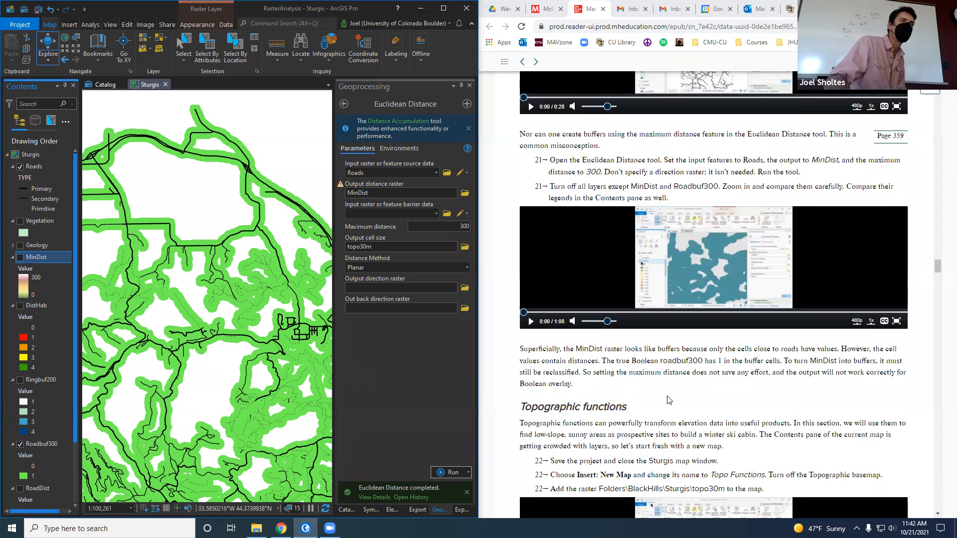
Skim the tutorial's Topographic functions section and check the Chapter 11 assignment page in Canvas for the required steps.
{"action": "scroll", "coordinate": [566, 320], "scroll_direction": "down", "scroll_amount": 2}
{"action": "scroll", "coordinate": [568, 294], "scroll_direction": "down", "scroll_amount": 2}
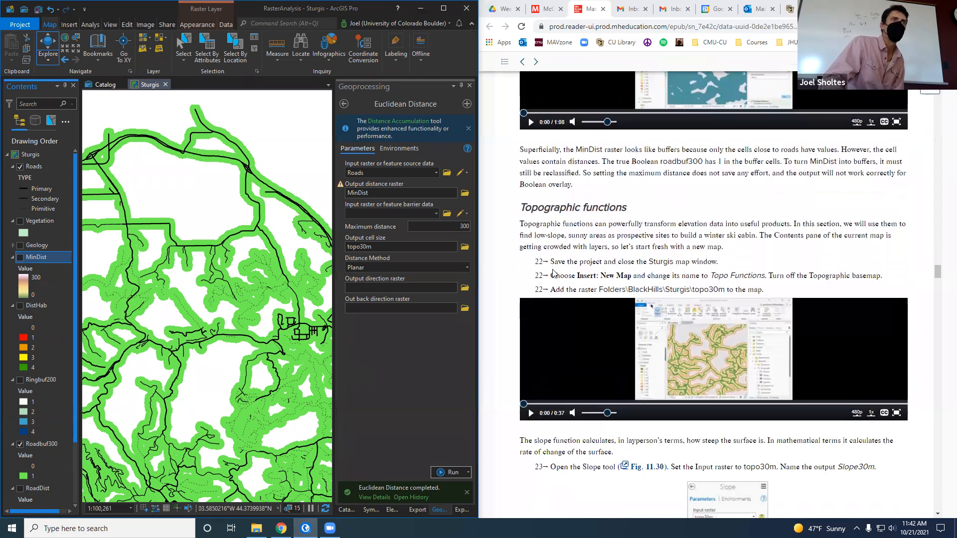
{"action": "scroll", "coordinate": [598, 374], "scroll_direction": "down", "scroll_amount": 10}
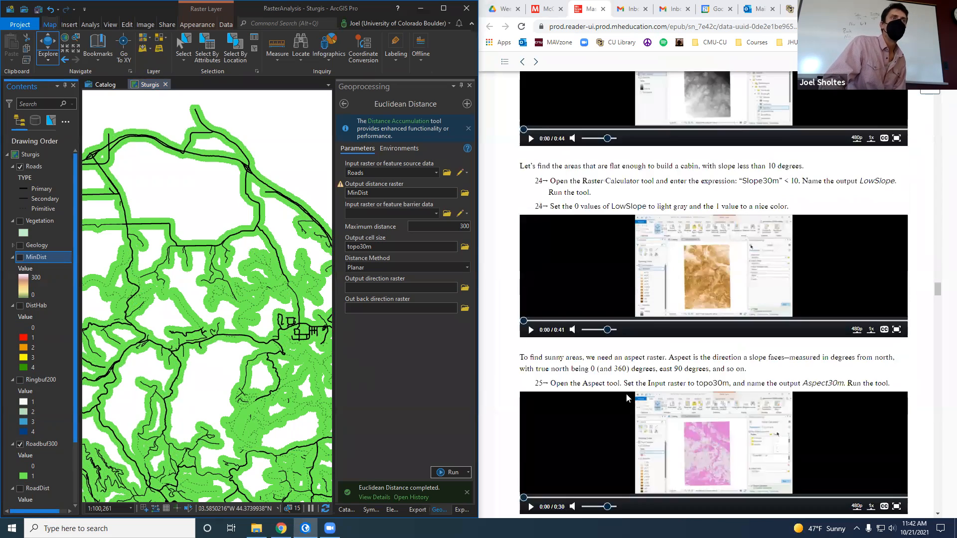
{"action": "scroll", "coordinate": [626, 394], "scroll_direction": "down", "scroll_amount": 10}
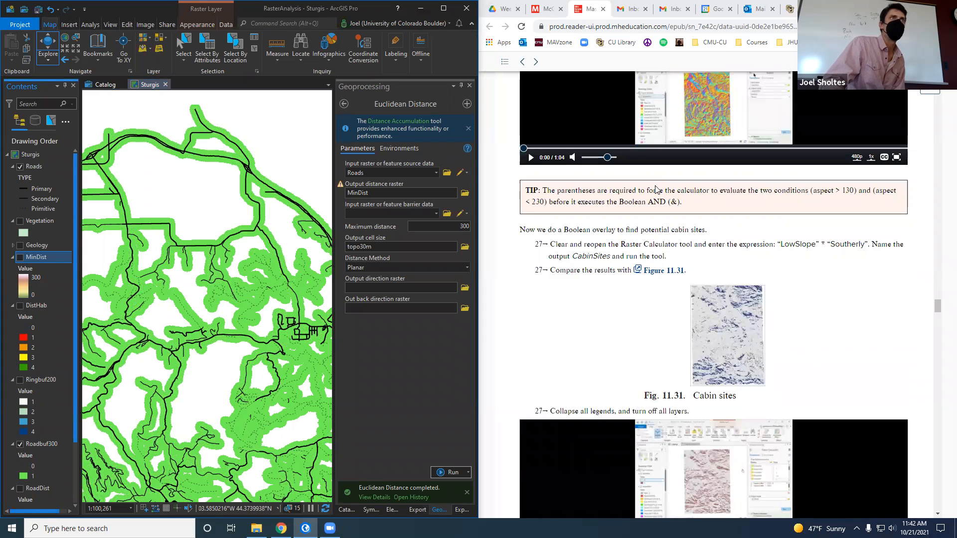
{"action": "left_click", "coordinate": [790, 9]}
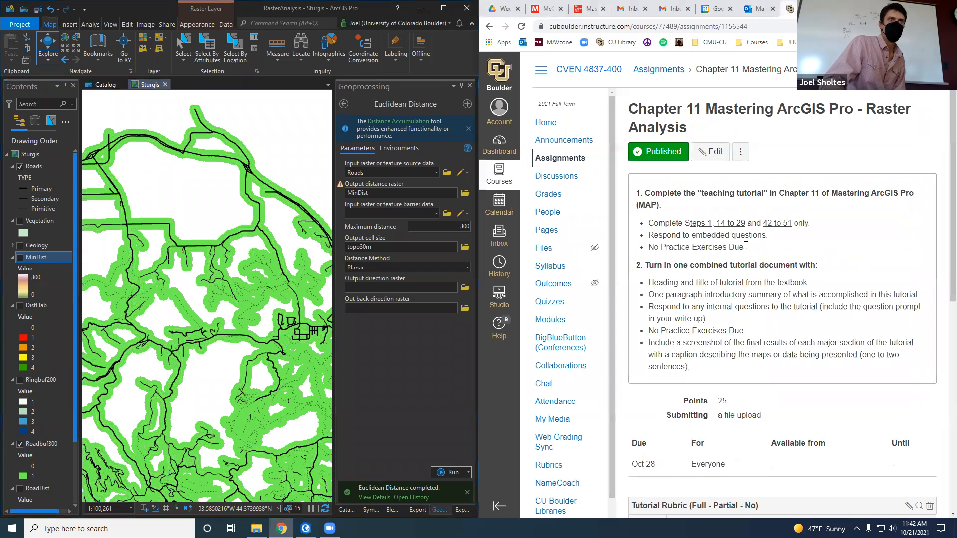
Return to the textbook tutorial and find the Interpolation and zonal statistics section starting at step 42.
{"action": "left_click", "coordinate": [759, 8]}
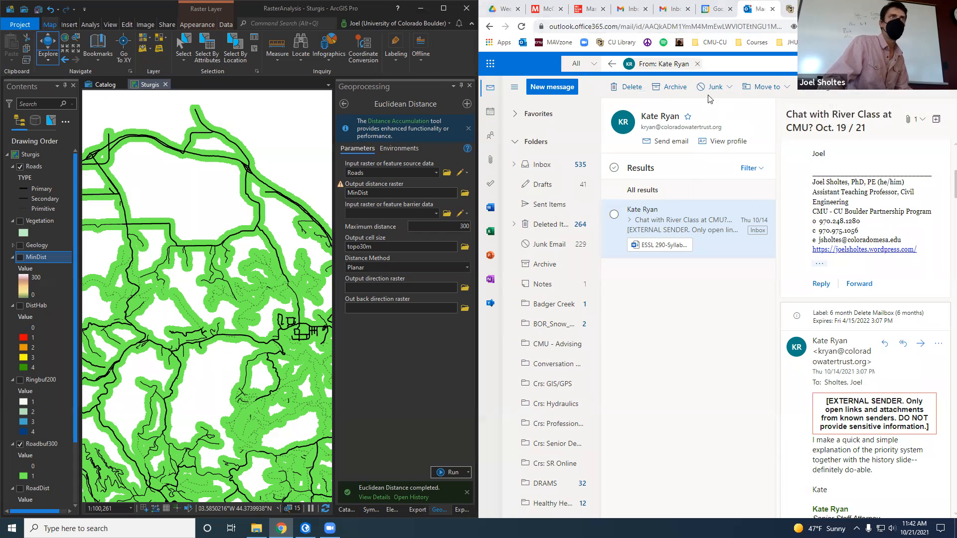
{"action": "left_click", "coordinate": [598, 11]}
{"action": "scroll", "coordinate": [801, 403], "scroll_direction": "down", "scroll_amount": 15}
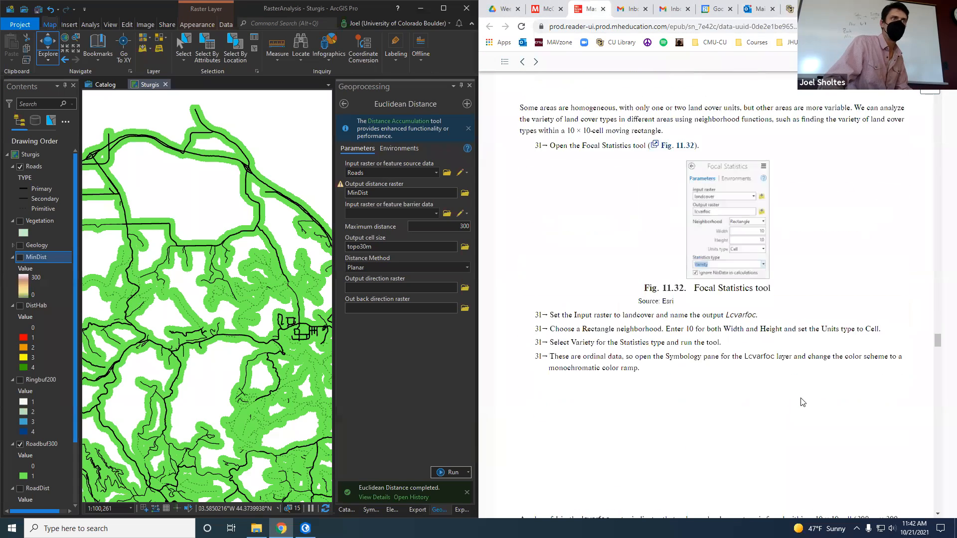
{"action": "scroll", "coordinate": [801, 402], "scroll_direction": "down", "scroll_amount": 15}
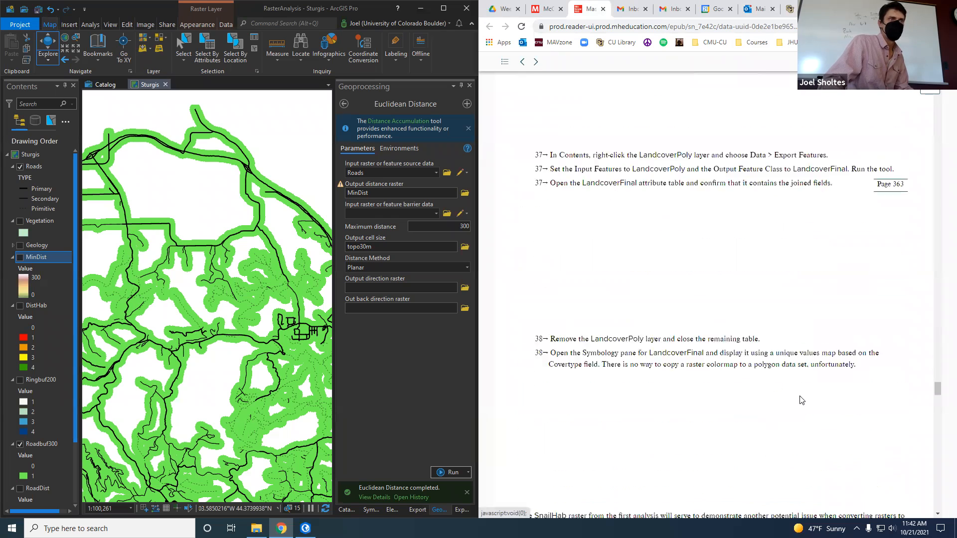
{"action": "scroll", "coordinate": [801, 401], "scroll_direction": "down", "scroll_amount": 15}
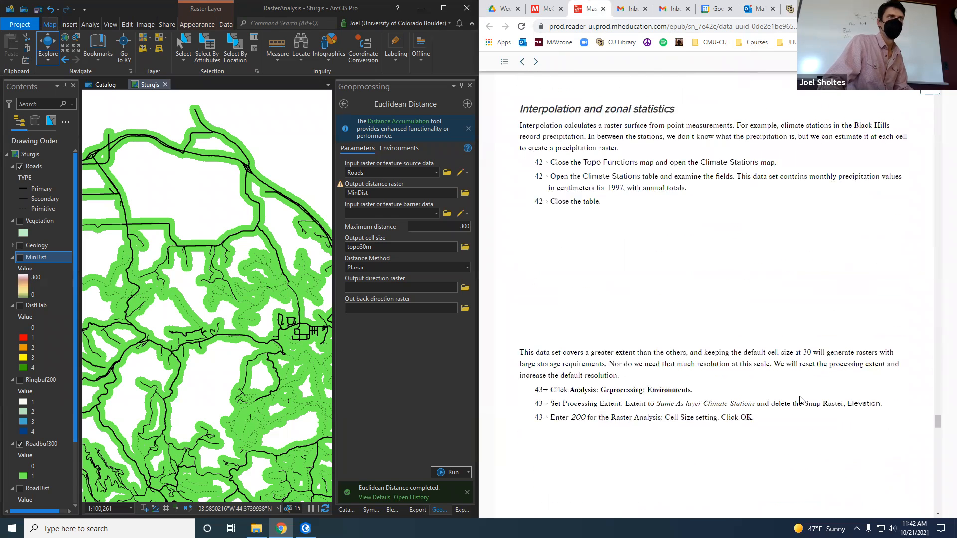